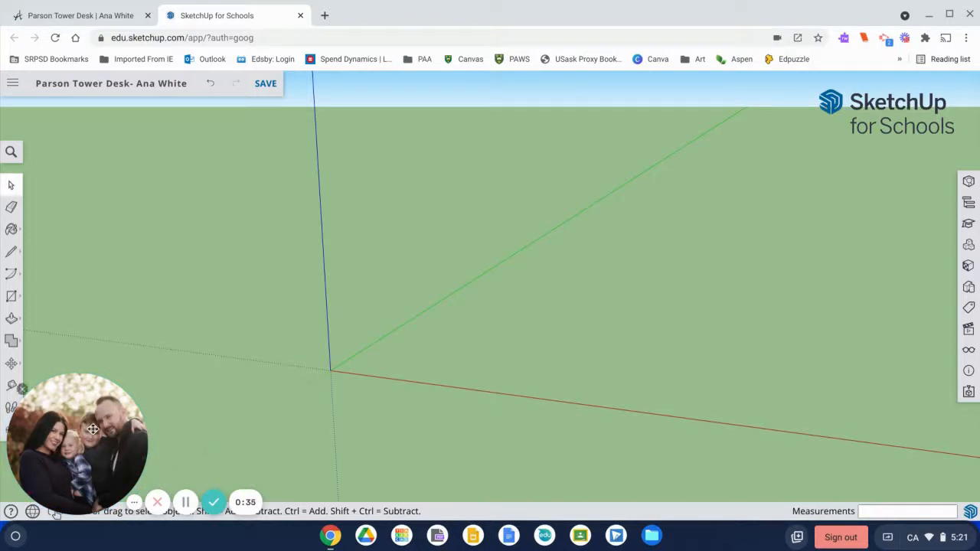
Draw a 1.5 by 1.5 inch square on the ground plane, starting at the origin
{"action": "left_click_drag", "start_coordinate": [93, 429], "coordinate": [111, 431]}
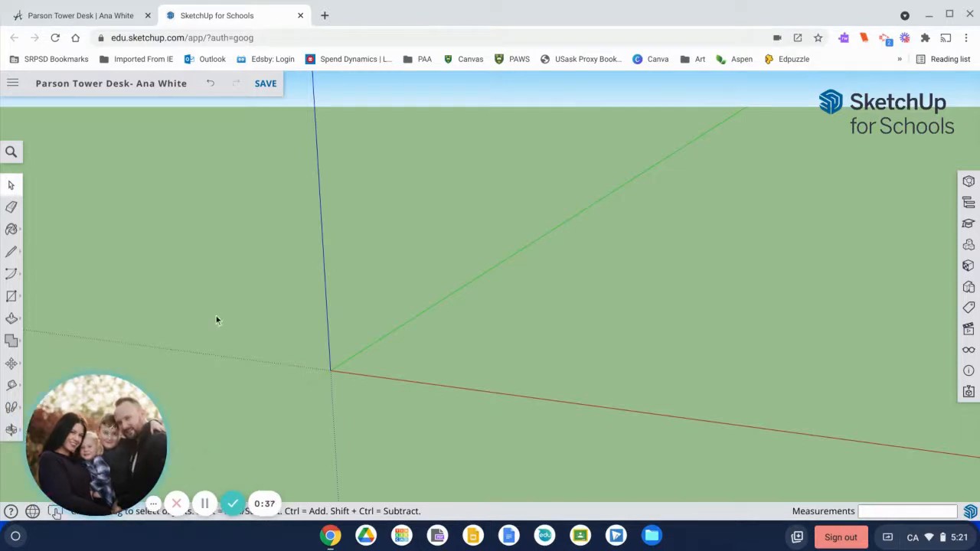
{"action": "left_click", "coordinate": [12, 296]}
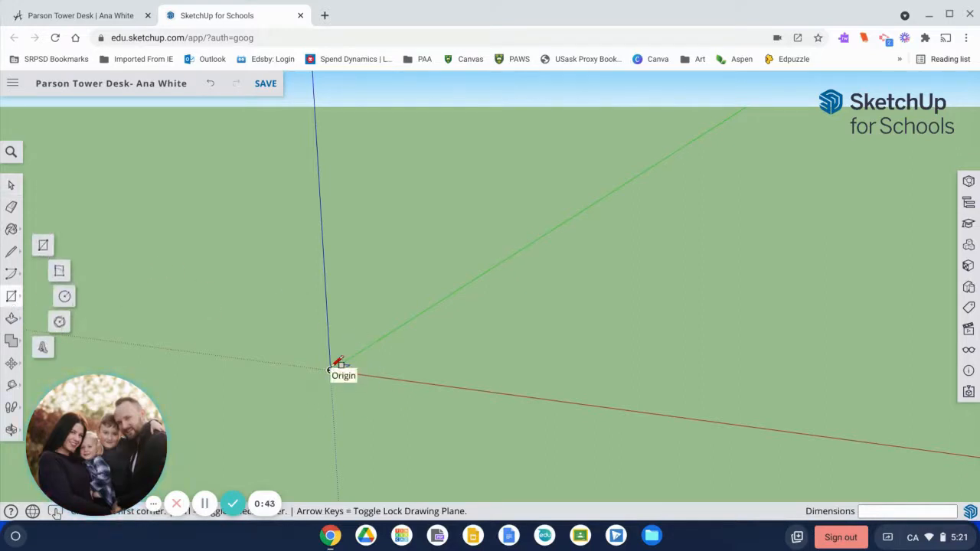
{"action": "left_click", "coordinate": [332, 368]}
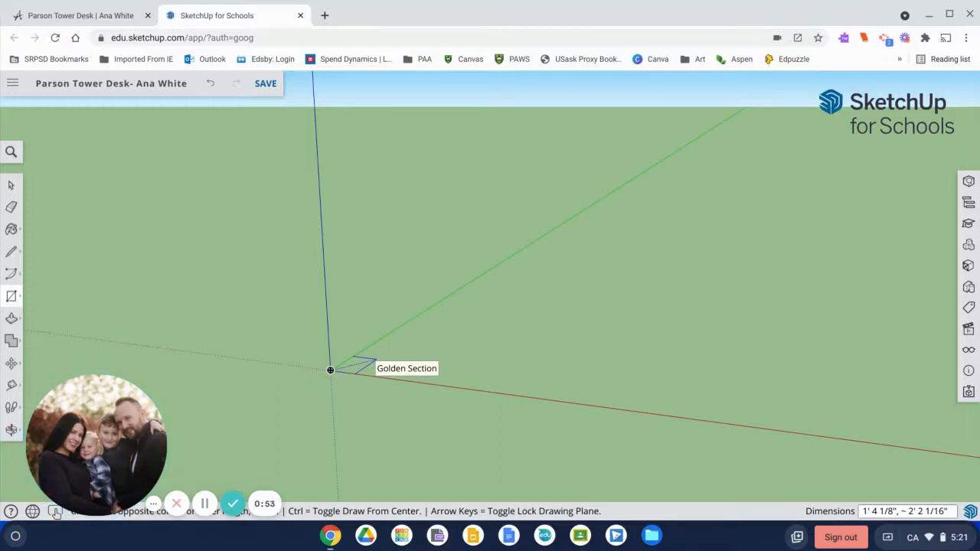
{"action": "type", "text": "1.5,1.5"}
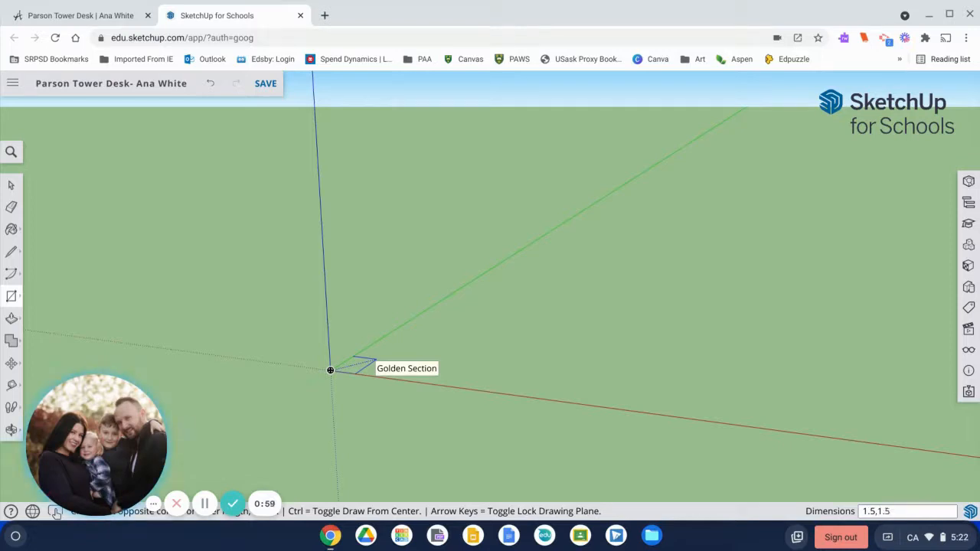
{"action": "key", "text": "Return"}
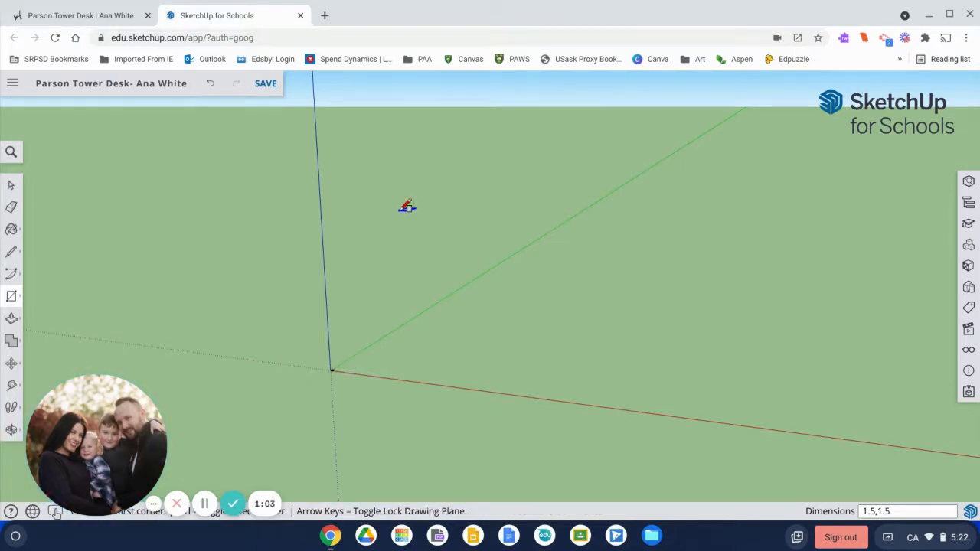
Extrude the square upward 28.5 inches with Push/Pull to form a desk leg
{"action": "key", "text": "shift+z"}
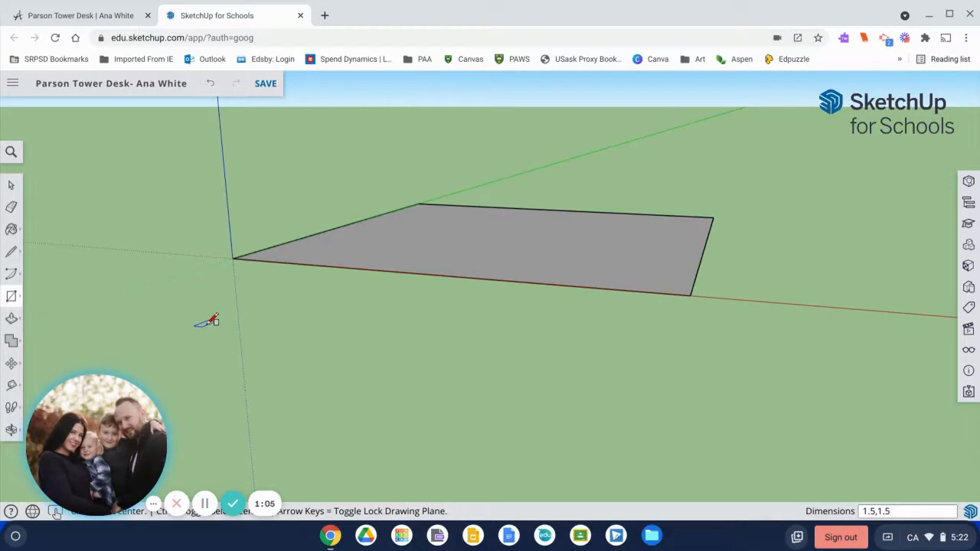
{"action": "key", "text": "p"}
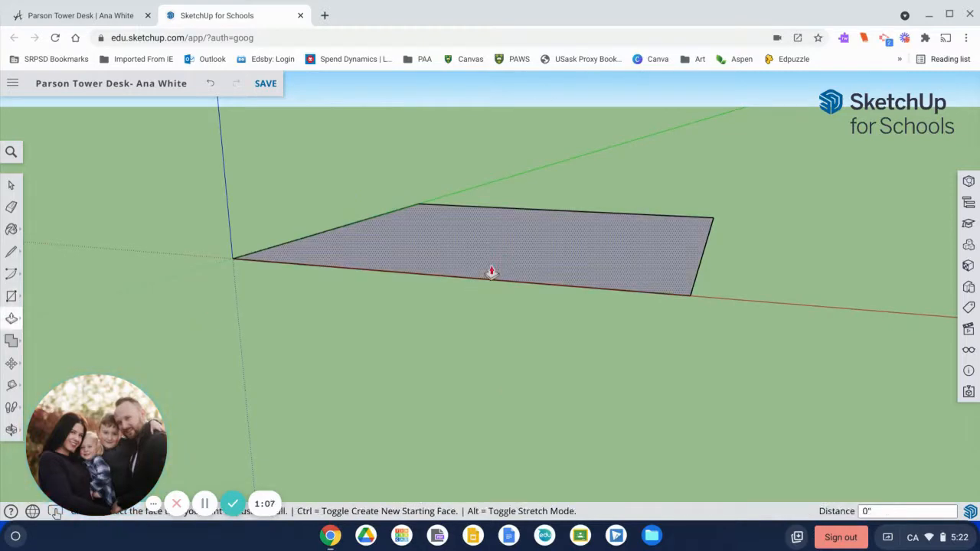
{"action": "left_click_drag", "start_coordinate": [491, 272], "coordinate": [487, 220]}
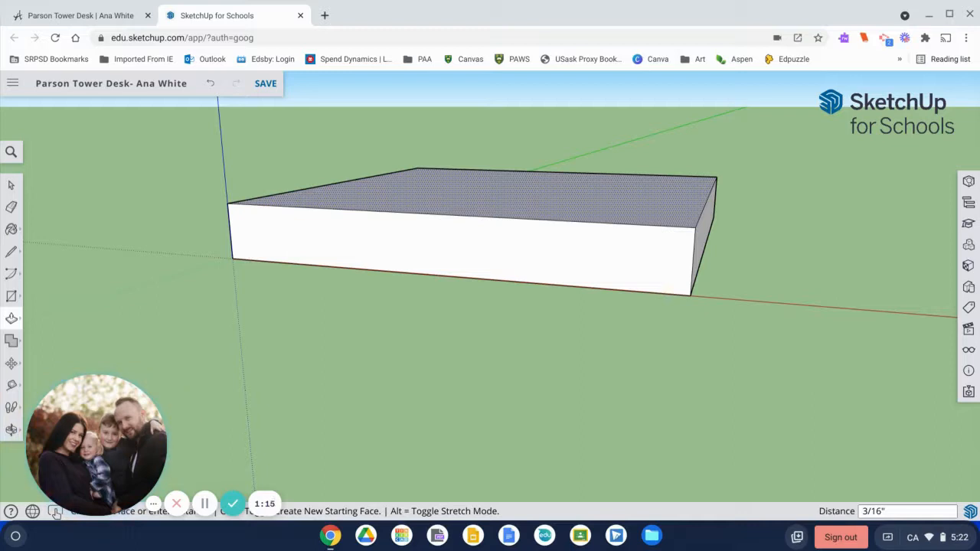
{"action": "type", "text": "28.5"}
{"action": "key", "text": "Return"}
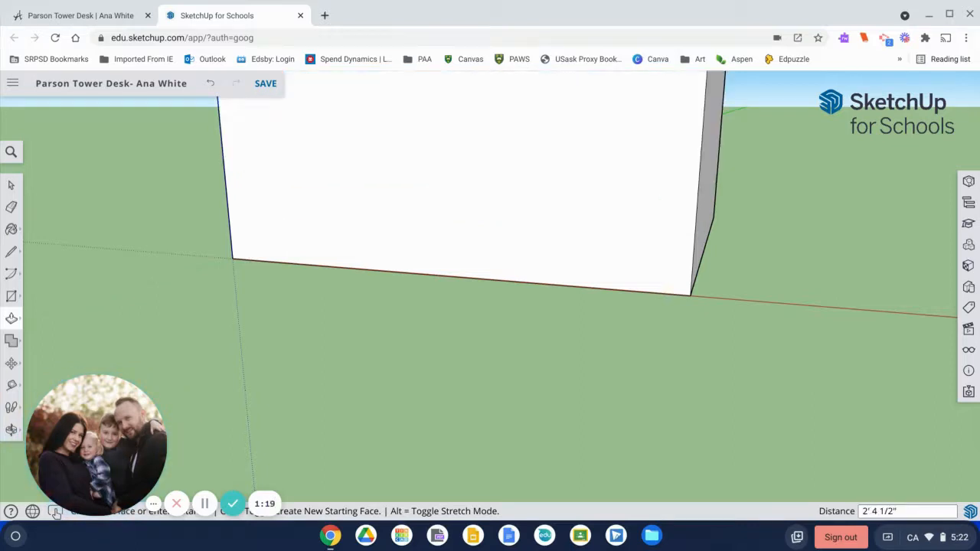
{"action": "key", "text": "shift+z"}
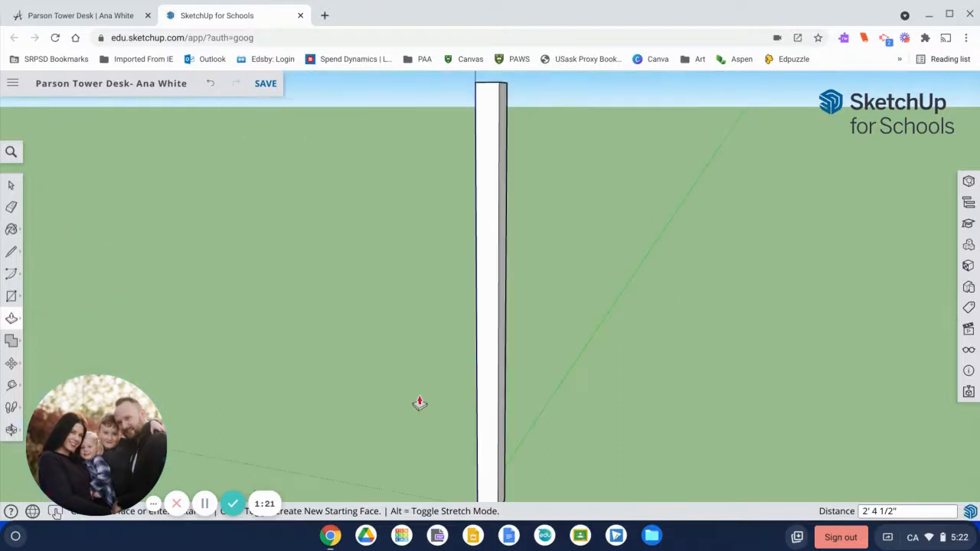
Select the whole leg and make it a component named Legs
{"action": "key", "text": "space"}
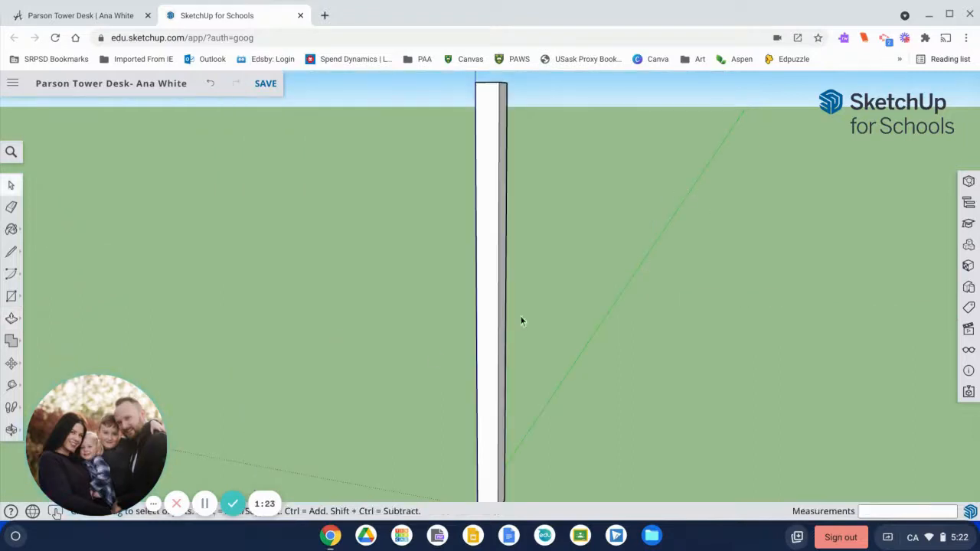
{"action": "triple_click", "coordinate": [491, 328]}
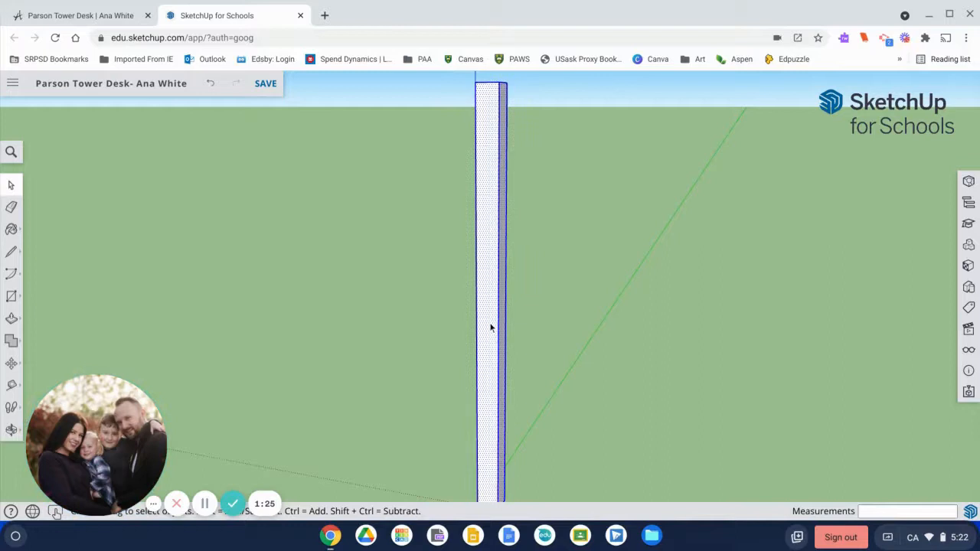
{"action": "key", "text": "g"}
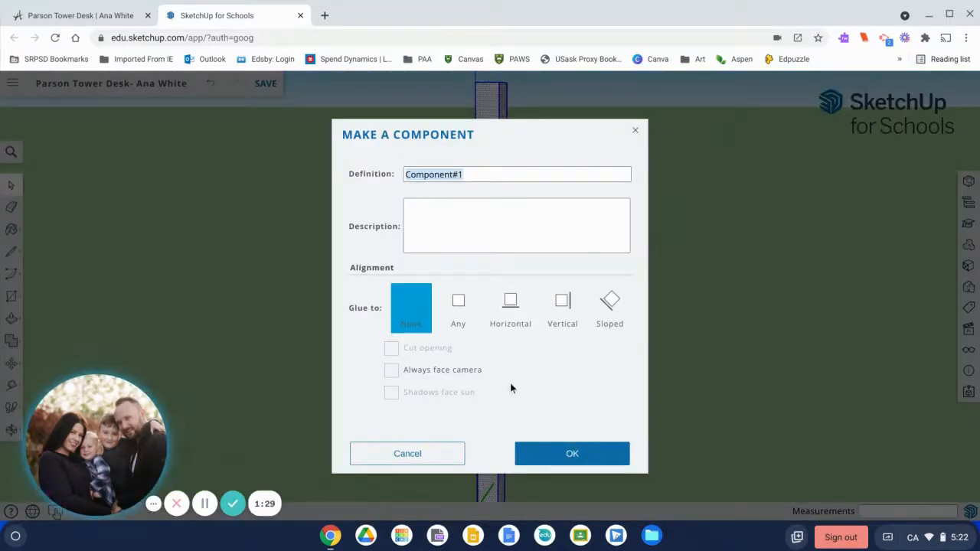
{"action": "type", "text": "Legs"}
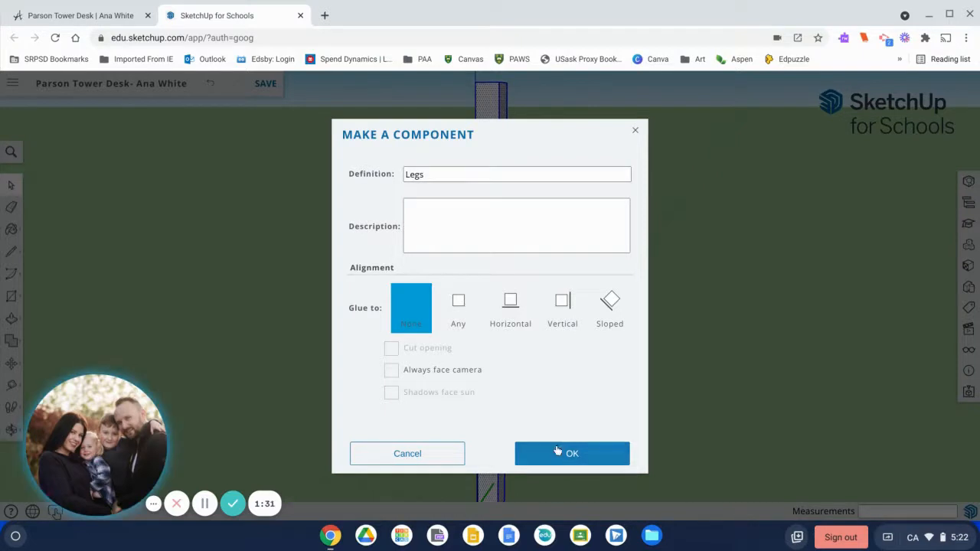
{"action": "left_click", "coordinate": [558, 451]}
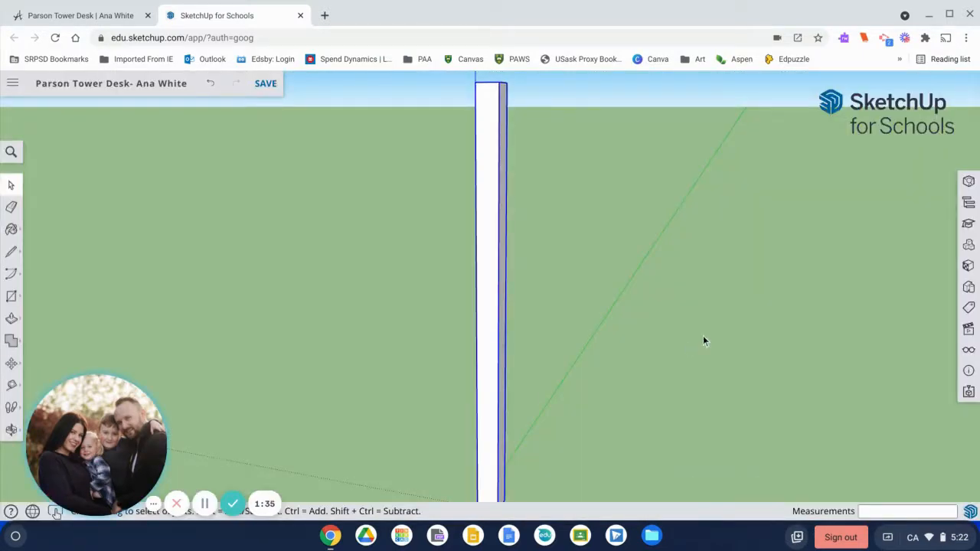
Place a Tape Measure guide line across the leg's side face, 2 inches above its bottom edge
{"action": "scroll", "coordinate": [703, 339], "scroll_direction": "down", "scroll_amount": 3}
{"action": "scroll", "coordinate": [703, 345], "scroll_direction": "down", "scroll_amount": 3}
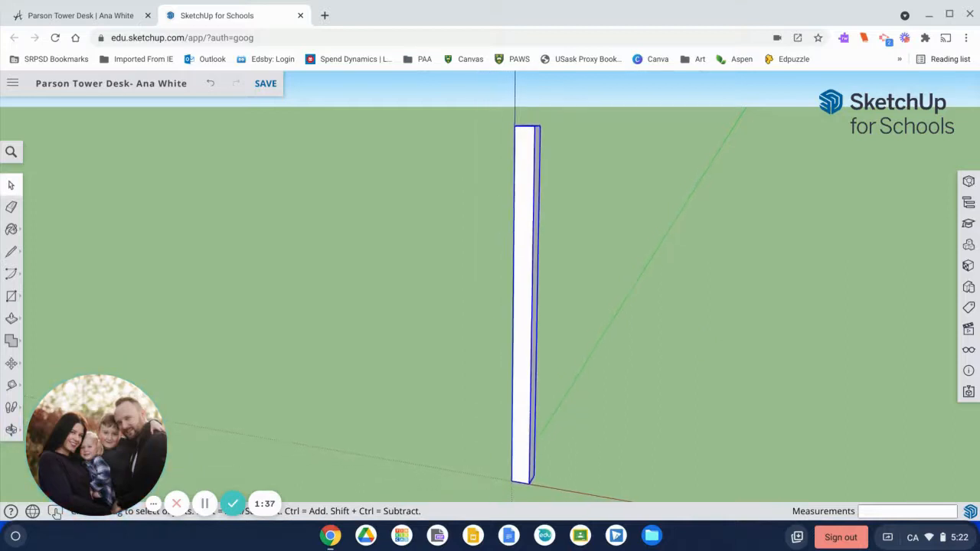
{"action": "key", "text": "h"}
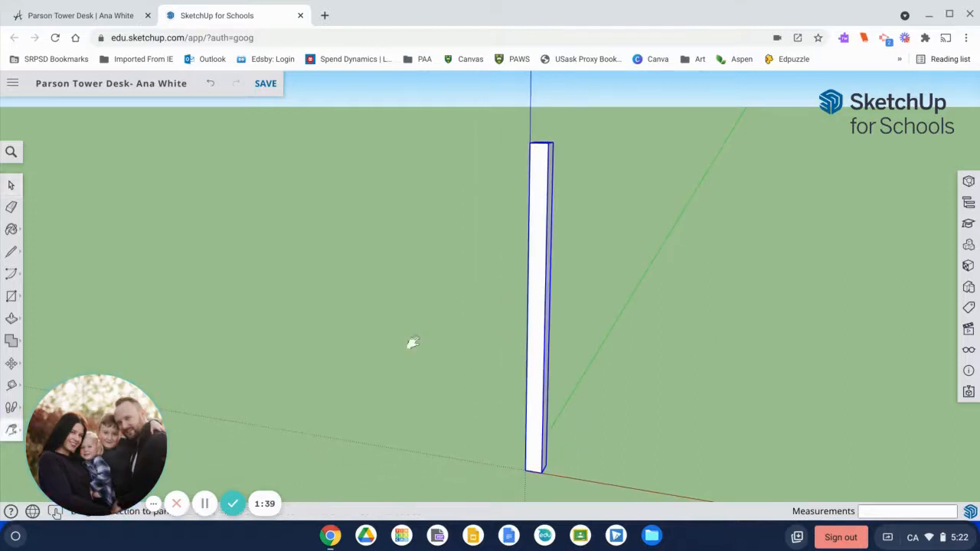
{"action": "left_click_drag", "start_coordinate": [544, 390], "coordinate": [307, 340]}
{"action": "key", "text": "space"}
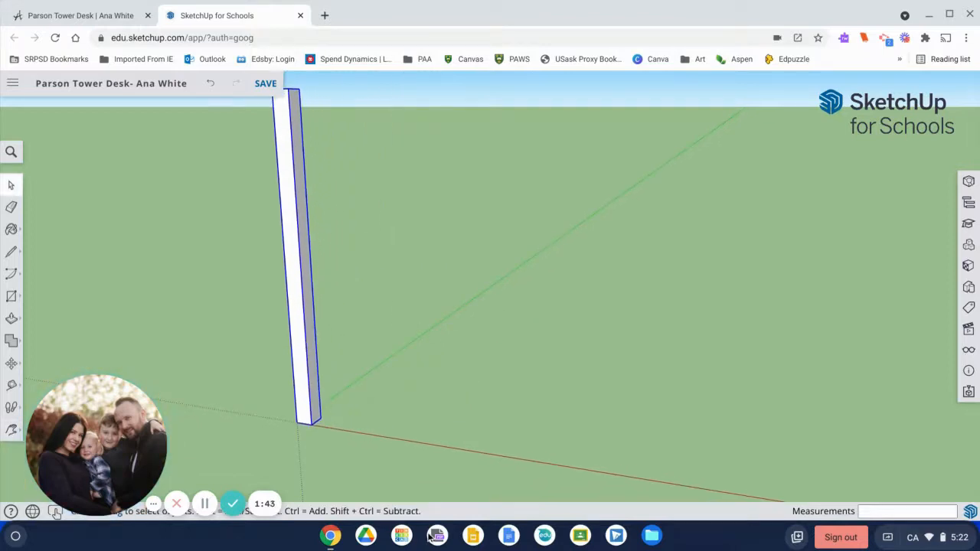
{"action": "key", "text": "r"}
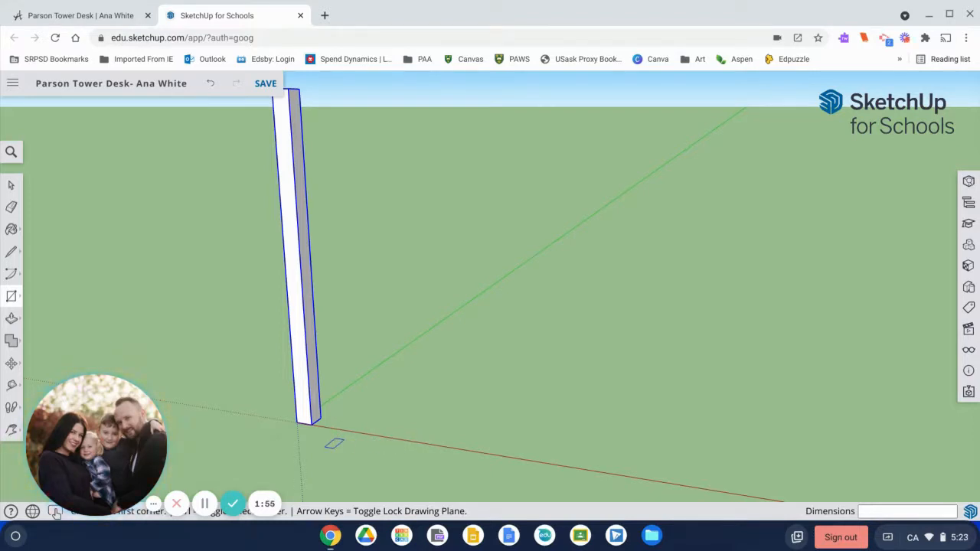
{"action": "key", "text": "t"}
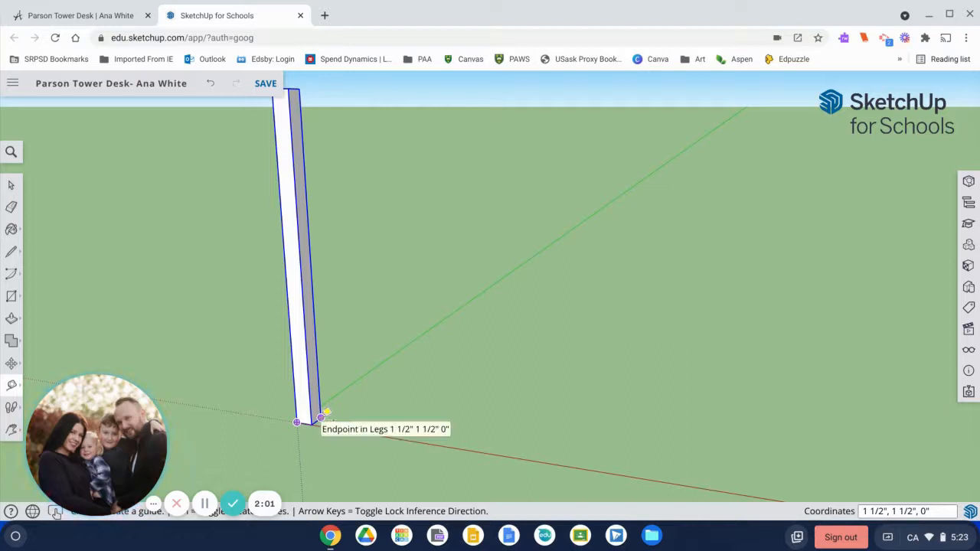
{"action": "scroll", "coordinate": [322, 418], "scroll_direction": "up", "scroll_amount": 1}
{"action": "scroll", "coordinate": [321, 416], "scroll_direction": "up", "scroll_amount": 3}
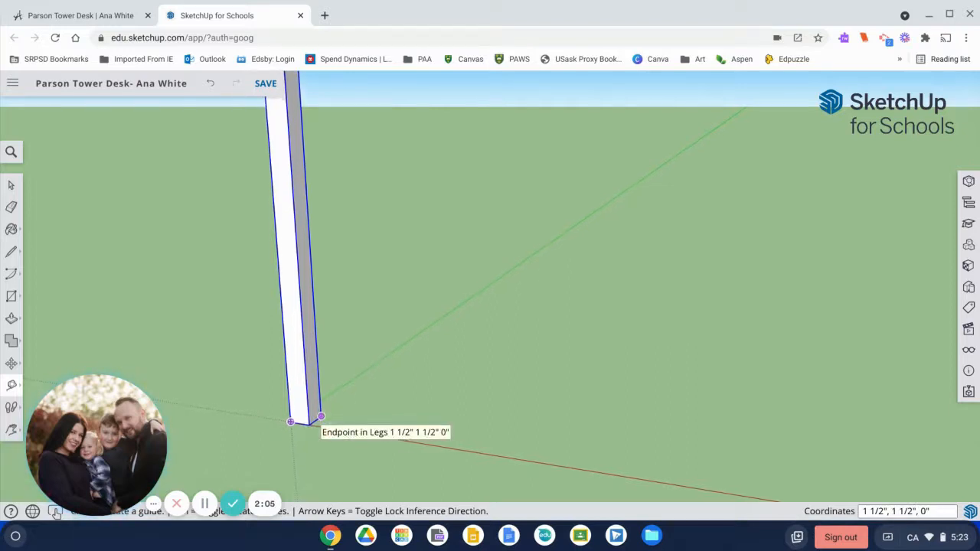
{"action": "scroll", "coordinate": [322, 414], "scroll_direction": "up", "scroll_amount": 4}
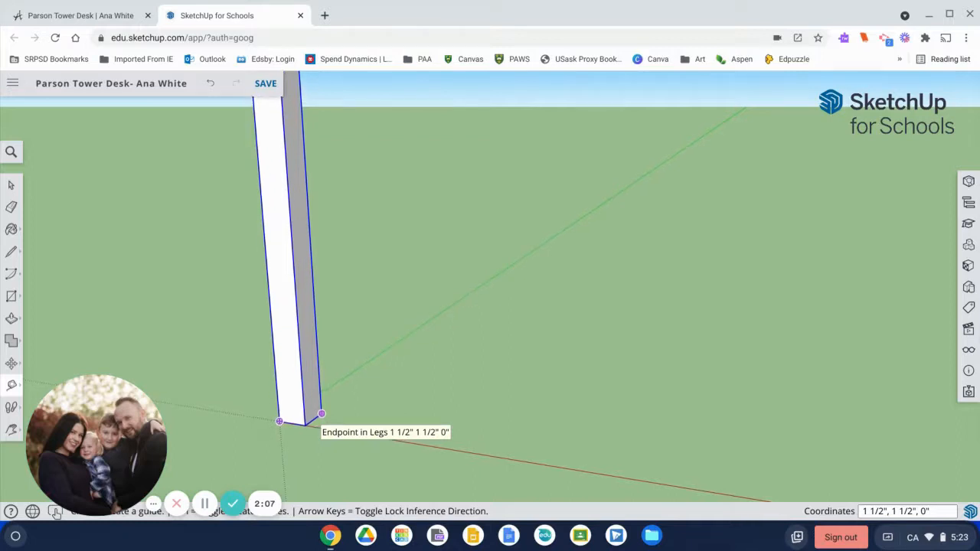
{"action": "scroll", "coordinate": [322, 411], "scroll_direction": "up", "scroll_amount": 1}
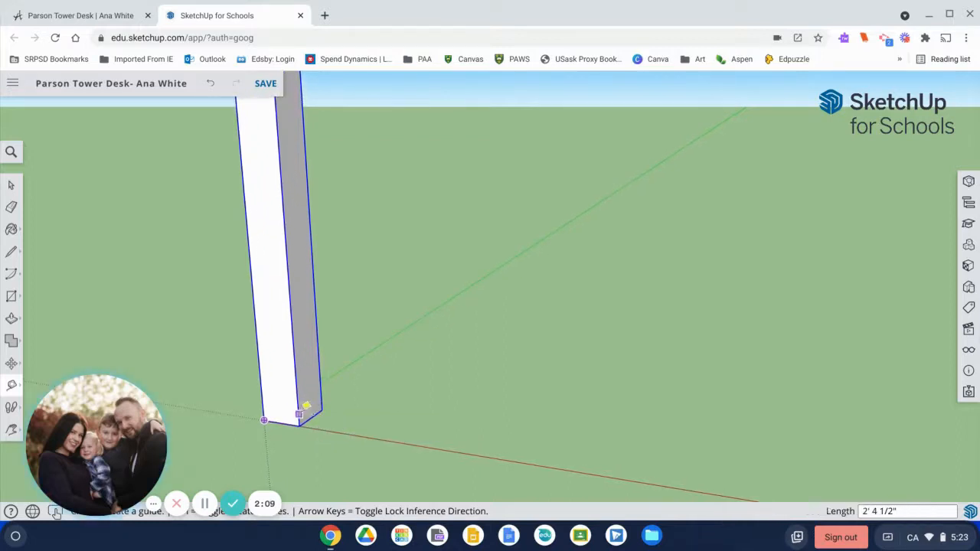
{"action": "left_click", "coordinate": [317, 408]}
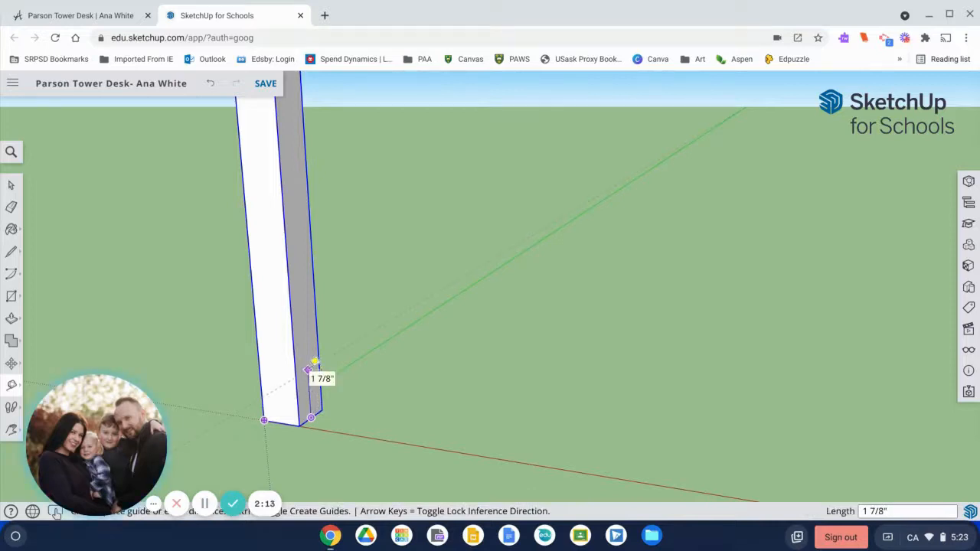
{"action": "type", "text": "2"}
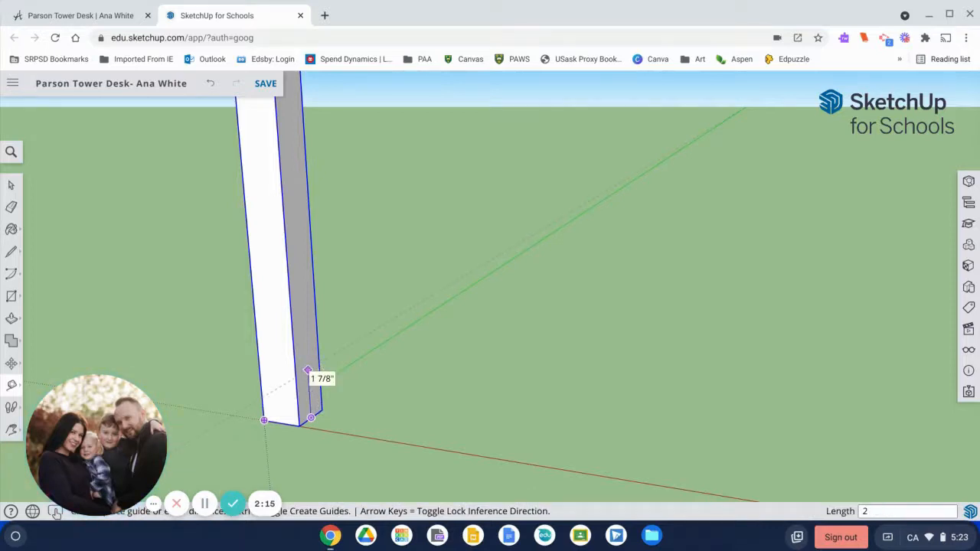
{"action": "key", "text": "Return"}
{"action": "type", "text": "1.5"}
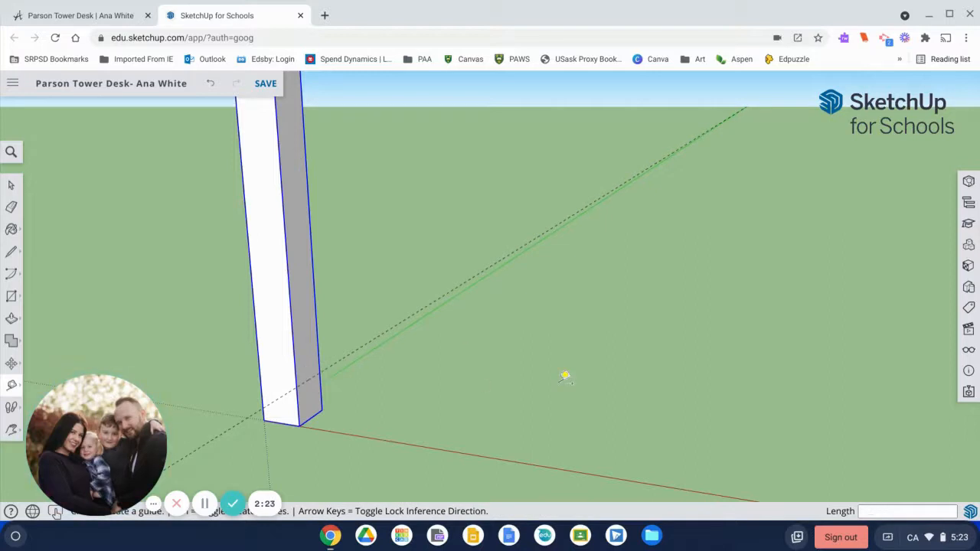
Draw a 1.5 by 1.5 inch square on the leg's side face, starting where the guide meets the front edge
{"action": "type", "text": "r"}
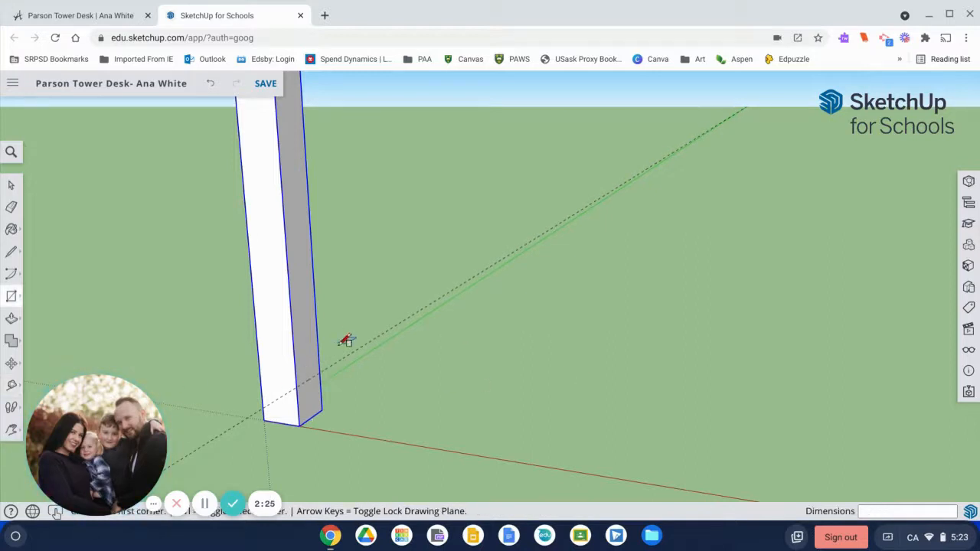
{"action": "left_click", "coordinate": [298, 386]}
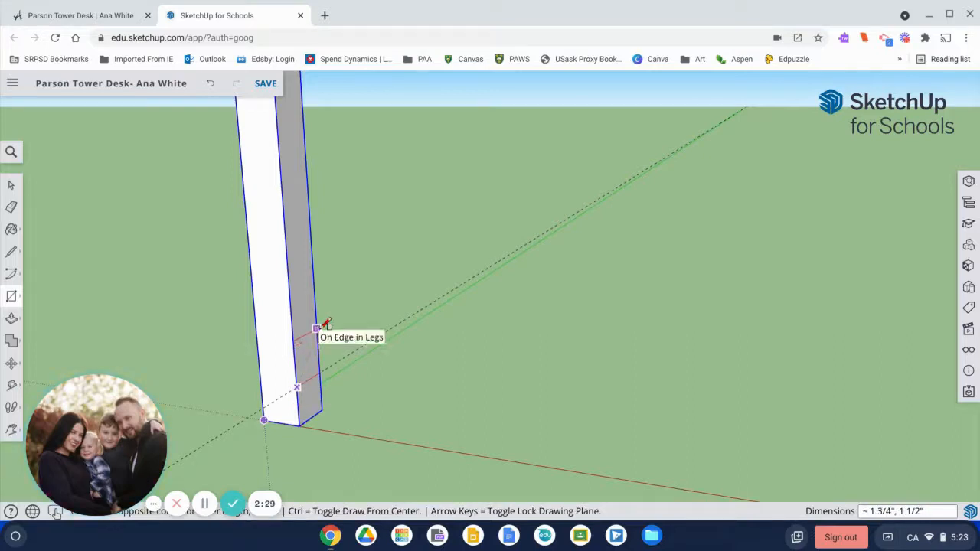
{"action": "type", "text": "1.5"}
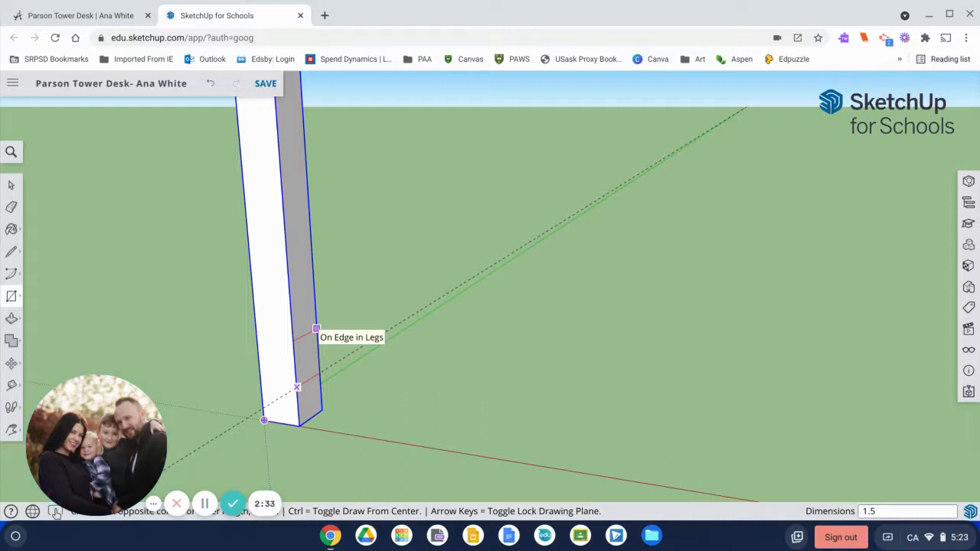
{"action": "type", "text": ","}
{"action": "type", "text": ".5"}
{"action": "key", "text": "Return"}
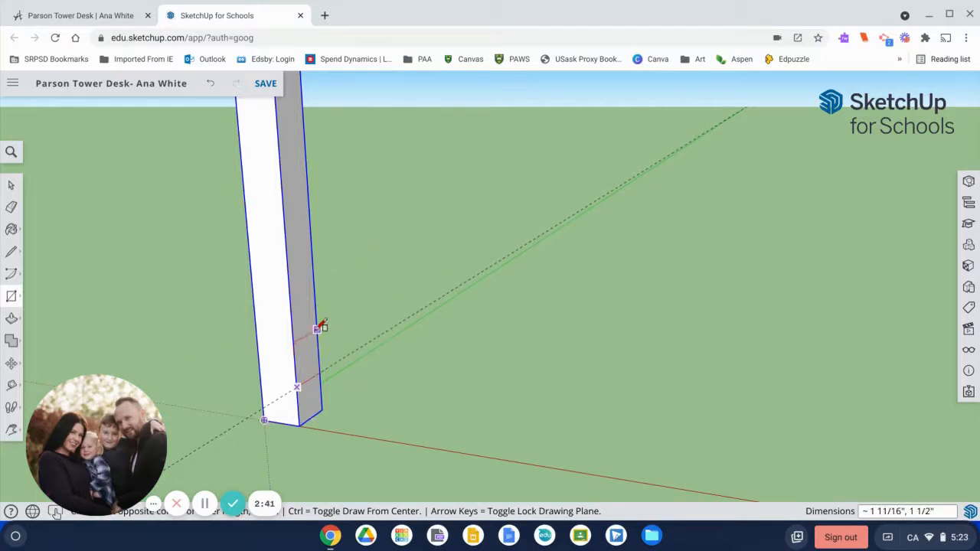
{"action": "type", "text": "1"}
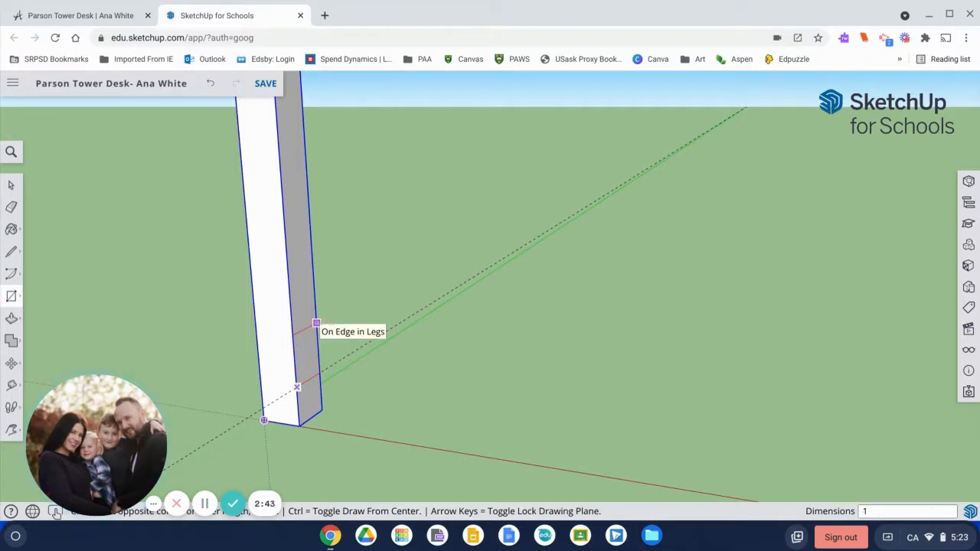
{"action": "type", "text": ".5,`"}
{"action": "key", "text": "Return"}
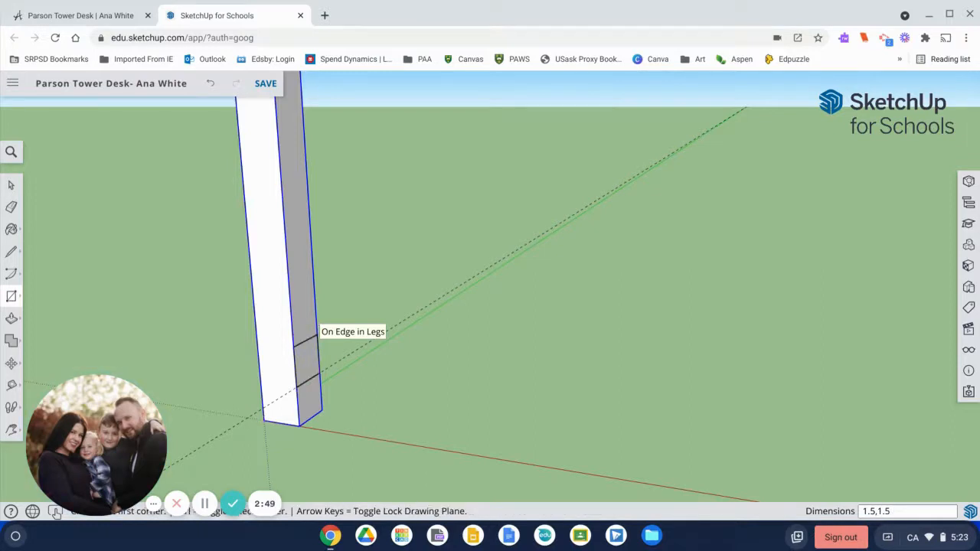
Check the width in the desk plan and extrude the square on the leg's side face 15.5 inches with Push/Pull
{"action": "key", "text": "p"}
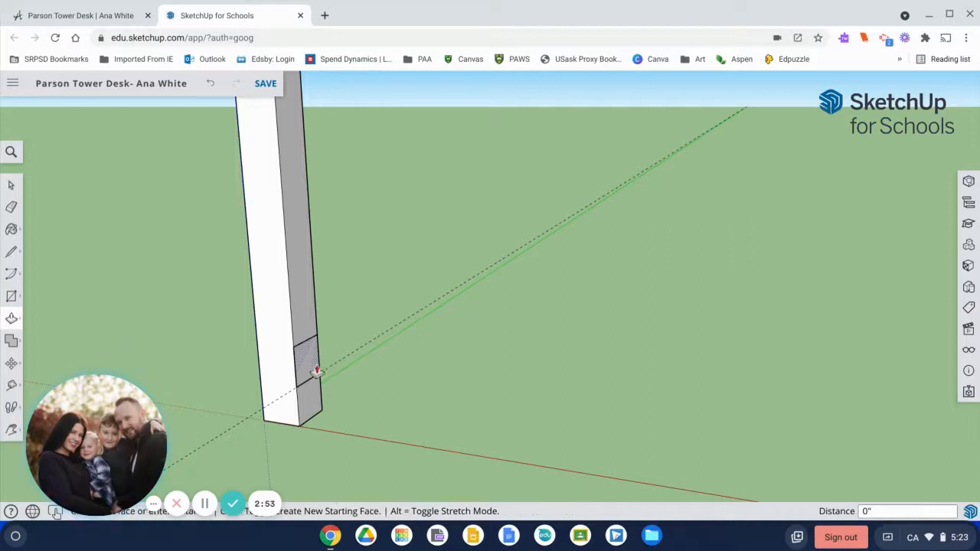
{"action": "left_click_drag", "start_coordinate": [317, 371], "coordinate": [229, 360]}
{"action": "left_click", "coordinate": [81, 15]}
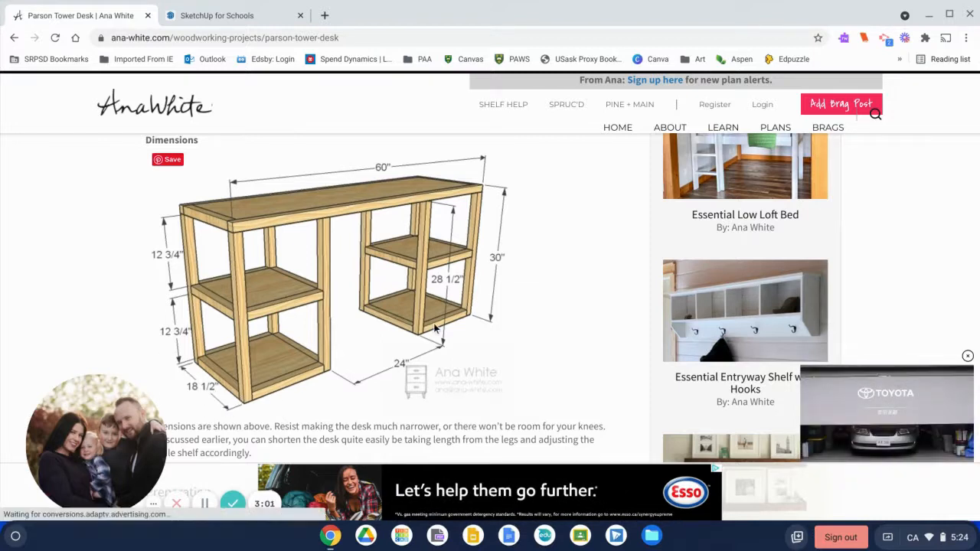
{"action": "left_click", "coordinate": [217, 16]}
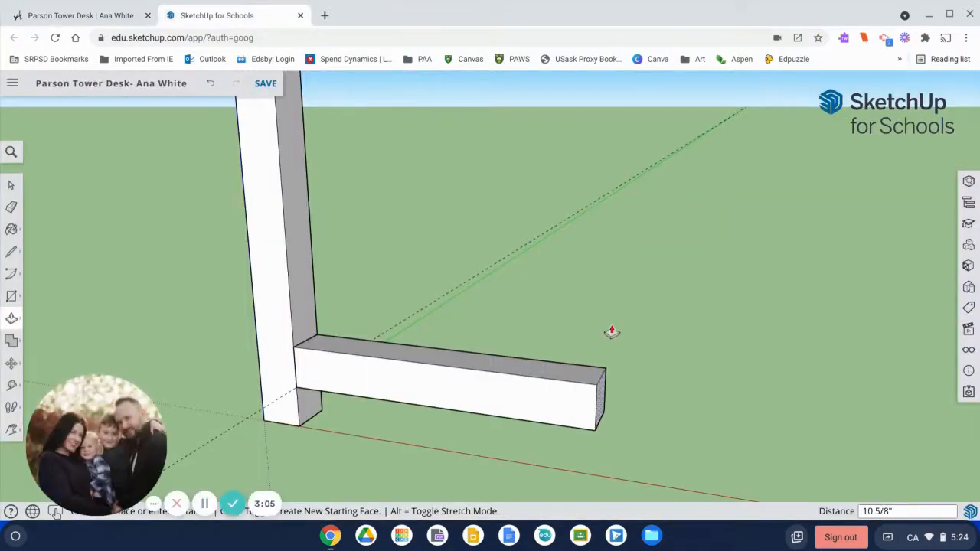
{"action": "type", "text": "15.5"}
{"action": "key", "text": "Return"}
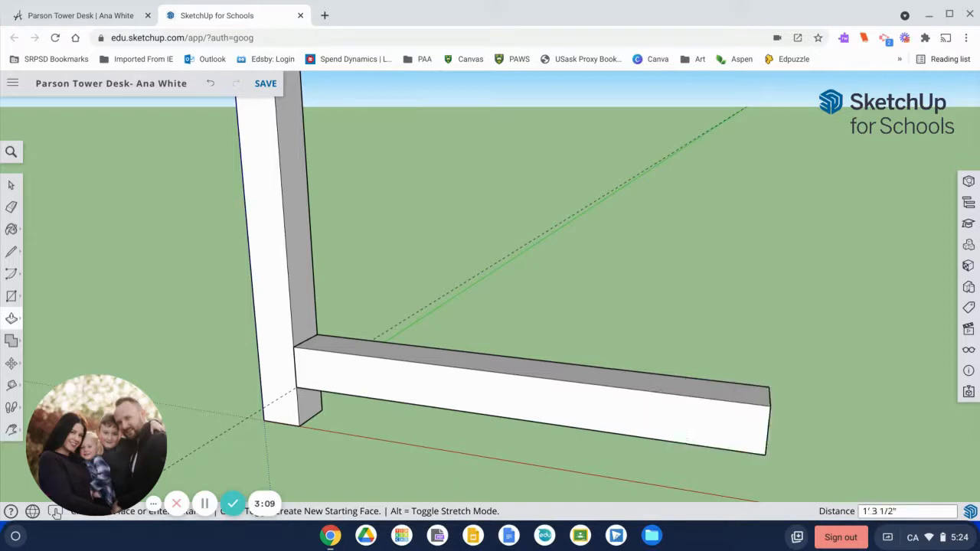
Select the whole horizontal support and make it a component named cross
{"action": "key", "text": "space"}
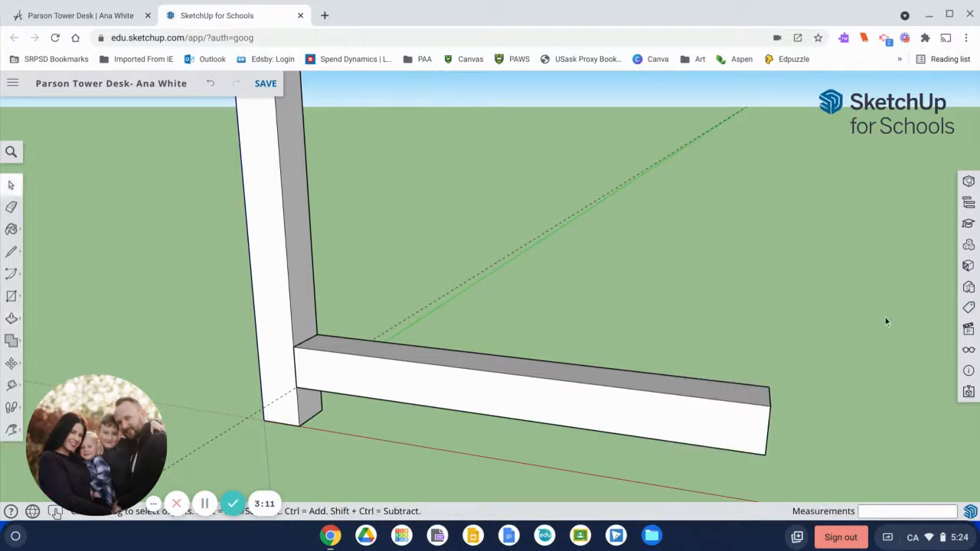
{"action": "triple_click", "coordinate": [599, 384]}
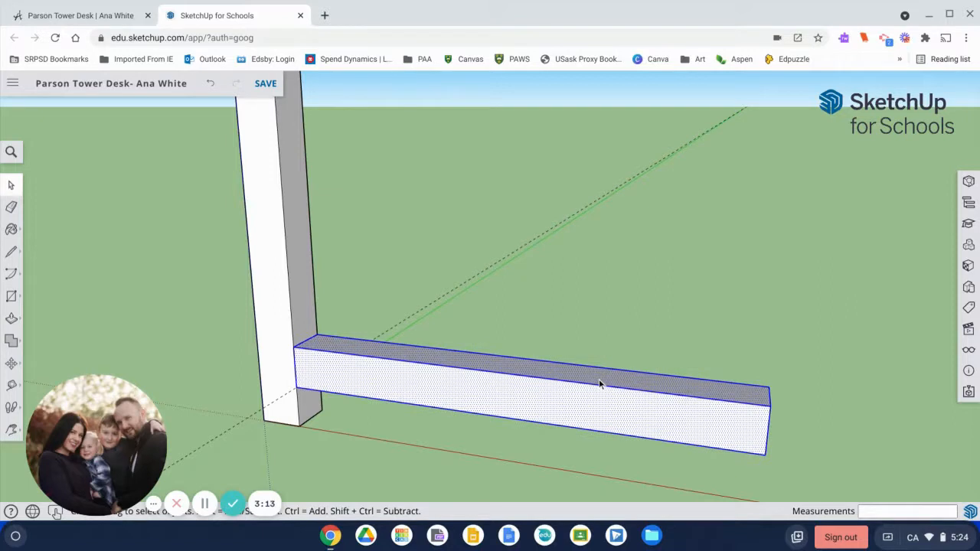
{"action": "key", "text": "g"}
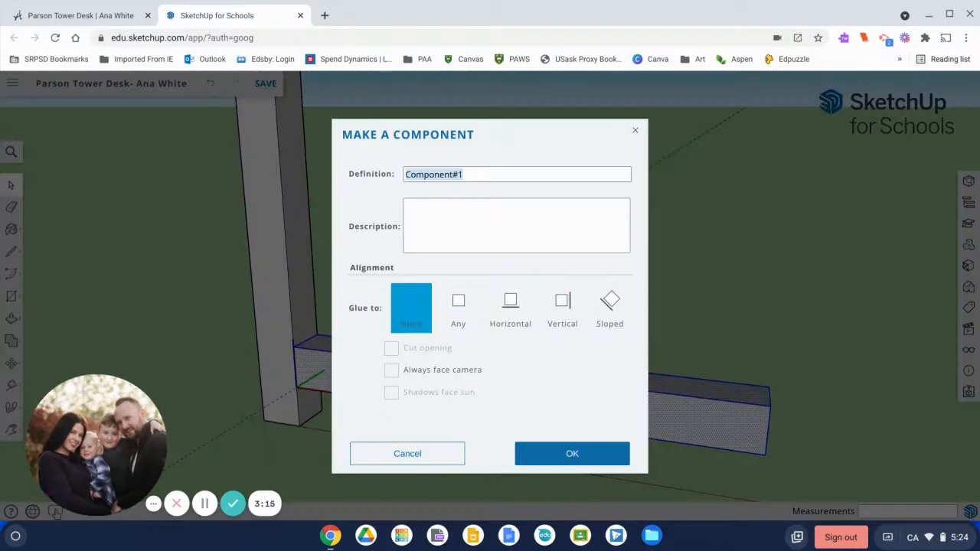
{"action": "type", "text": "cross"}
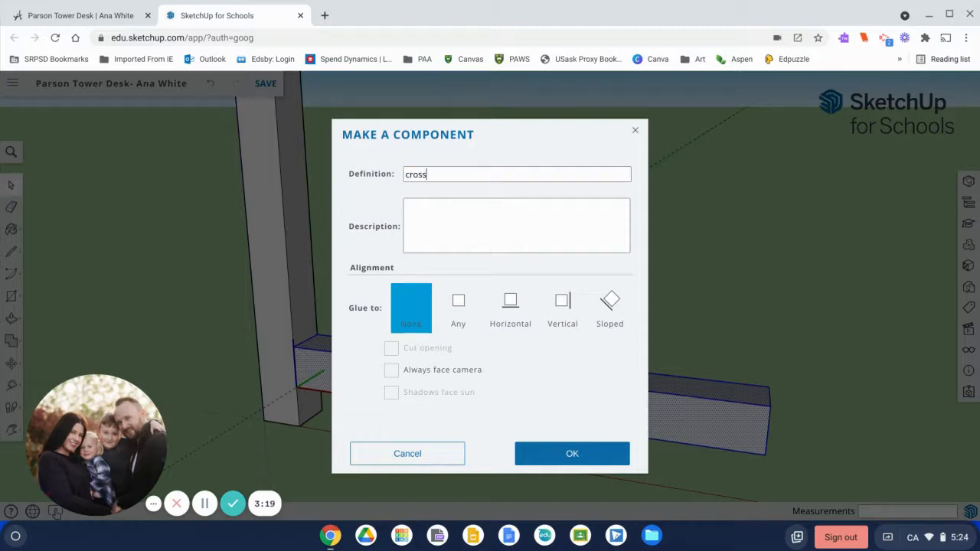
{"action": "left_click", "coordinate": [575, 455]}
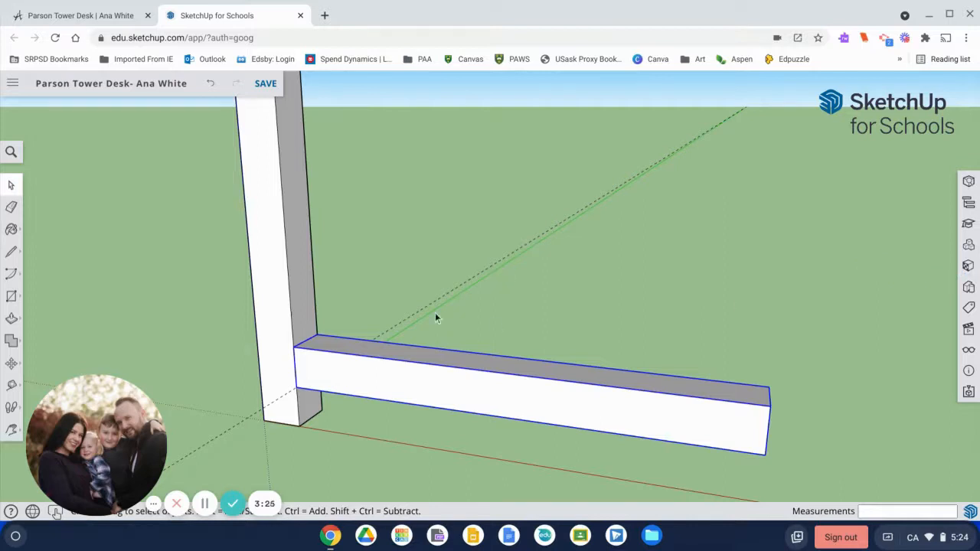
Copy the leg 1' 5" along the red axis to the free end of the horizontal support
{"action": "left_click", "coordinate": [303, 325]}
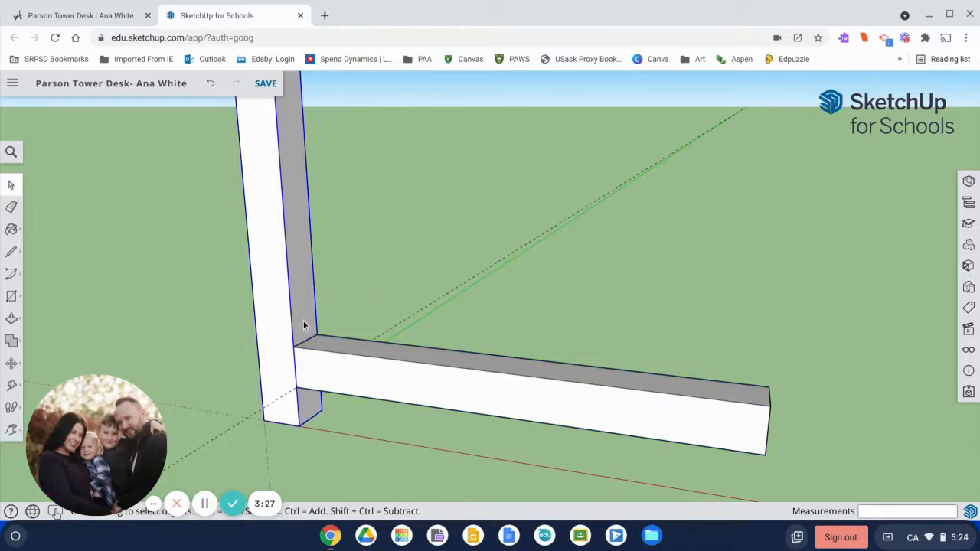
{"action": "key", "text": "m"}
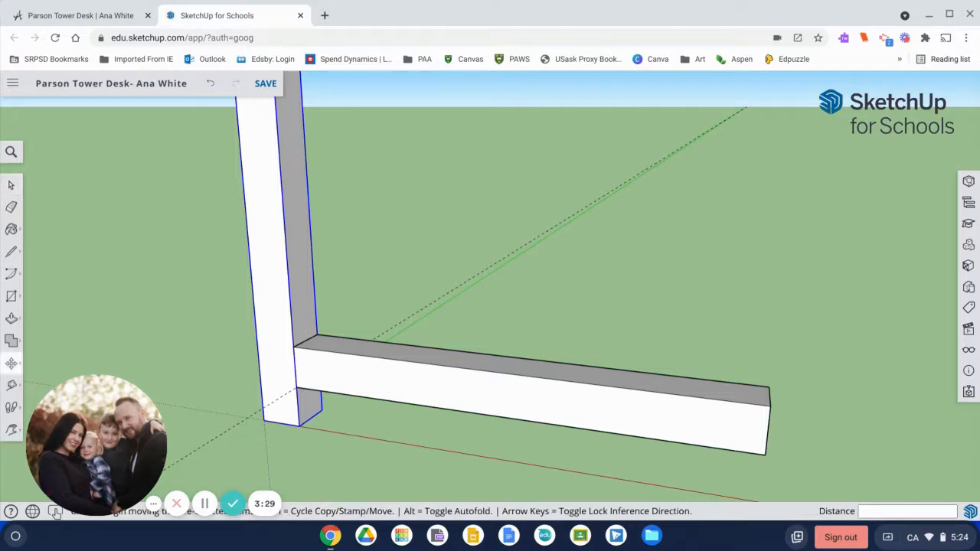
{"action": "key", "text": "ctrl"}
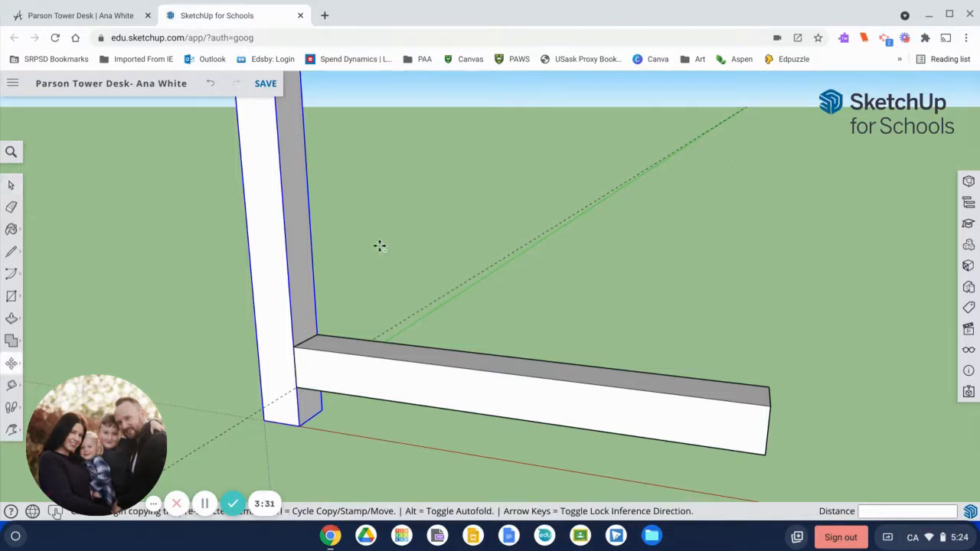
{"action": "left_click", "coordinate": [259, 380]}
{"action": "left_click", "coordinate": [764, 455]}
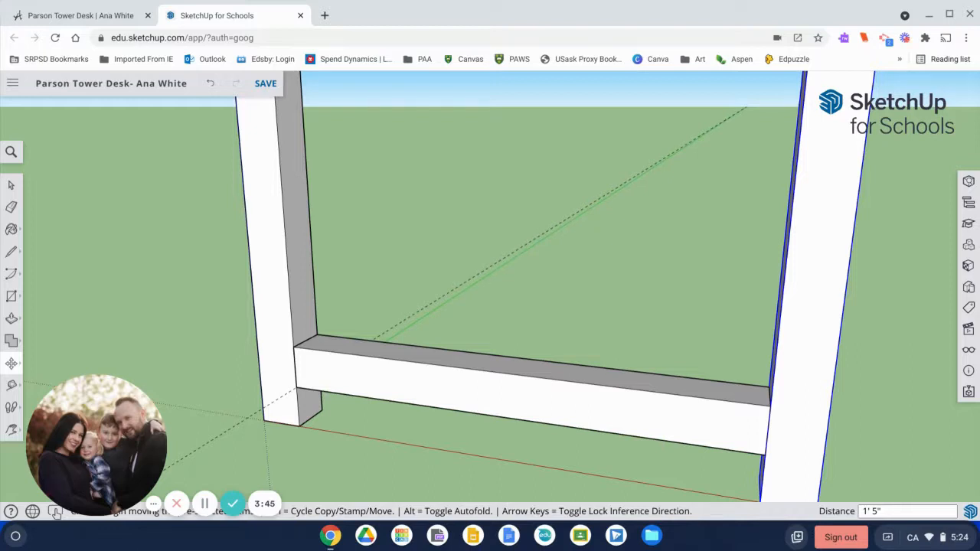
{"action": "scroll", "coordinate": [419, 460], "scroll_direction": "down", "scroll_amount": 3}
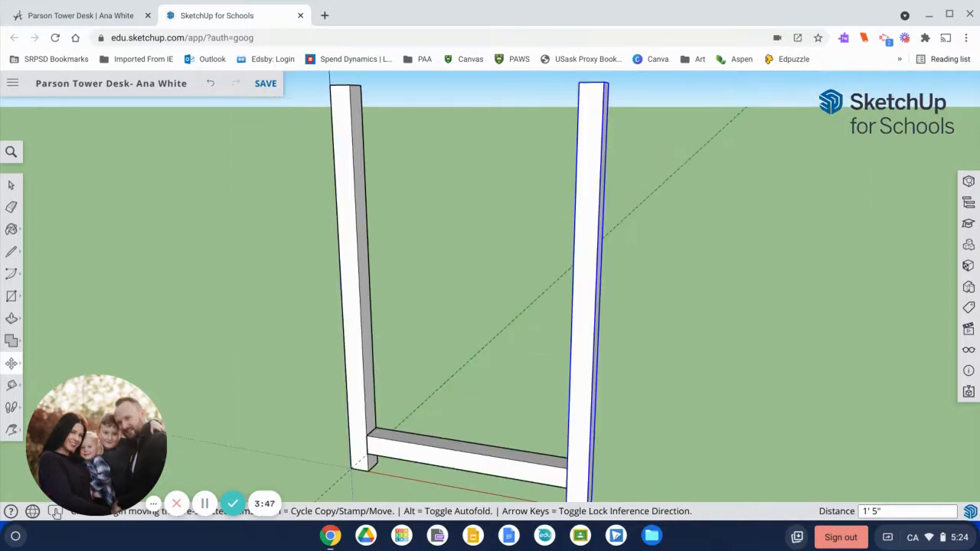
{"action": "key", "text": "space"}
{"action": "left_click", "coordinate": [607, 465]}
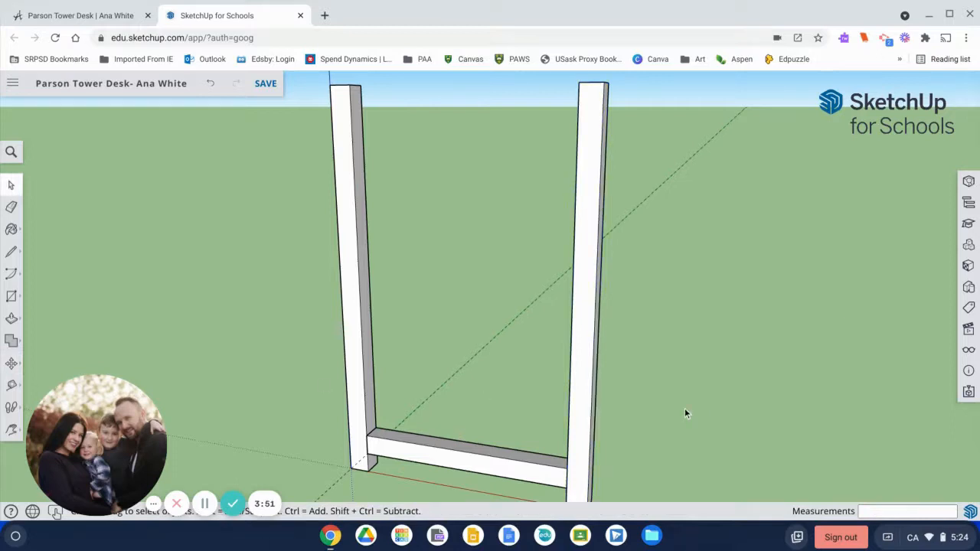
{"action": "left_click", "coordinate": [437, 454]}
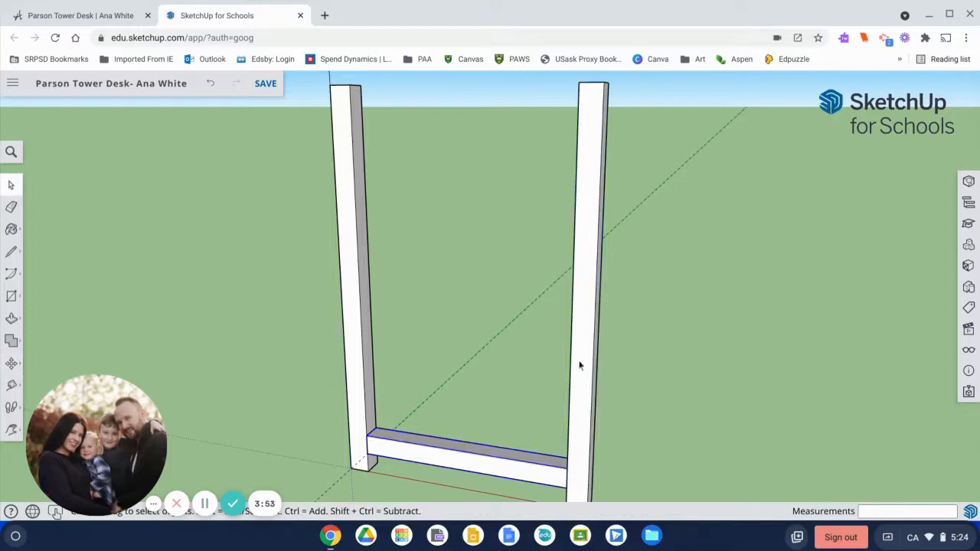
{"action": "left_click", "coordinate": [521, 364]}
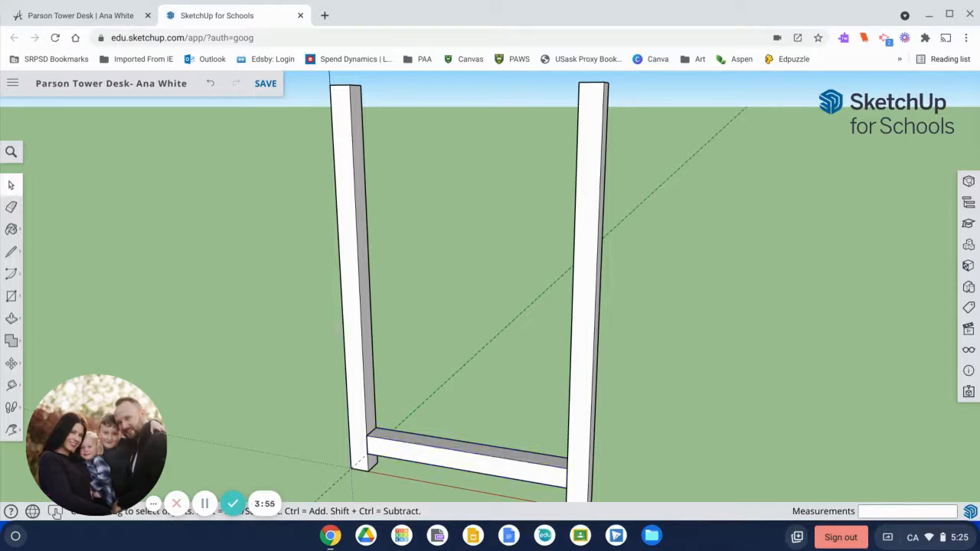
Insert another cross component from the model's components and place it on the ground beside the leg frame
{"action": "key", "text": "o"}
{"action": "left_click_drag", "start_coordinate": [677, 444], "coordinate": [46, 394]}
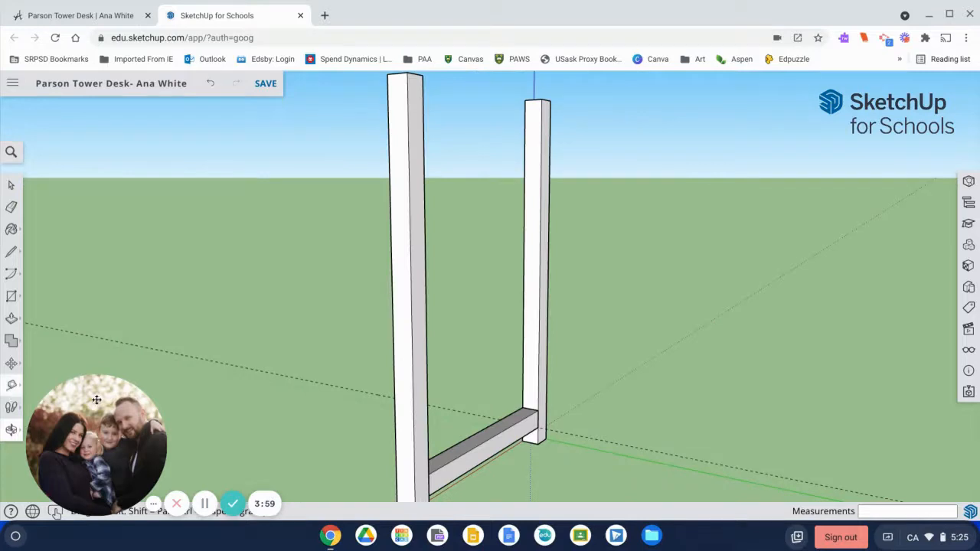
{"action": "right_click", "coordinate": [324, 394]}
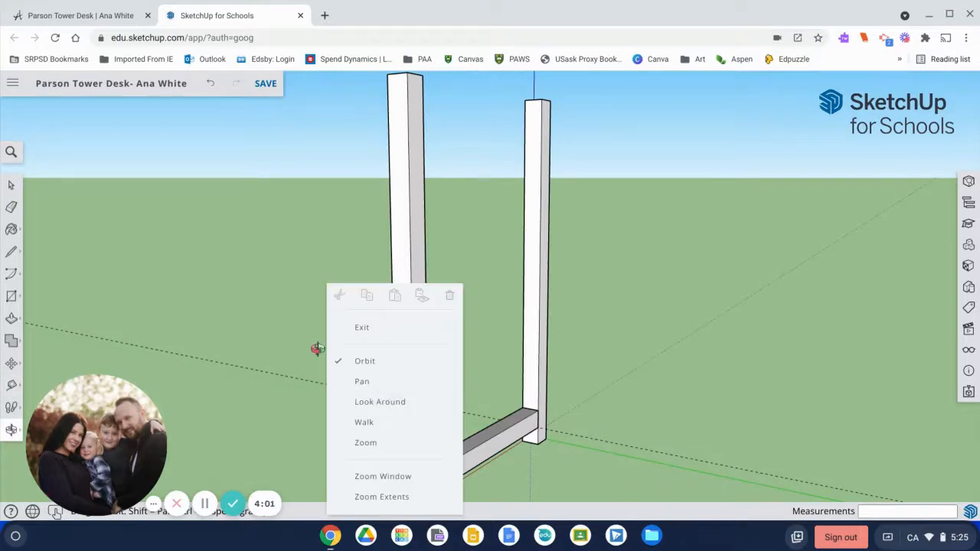
{"action": "left_click", "coordinate": [222, 333]}
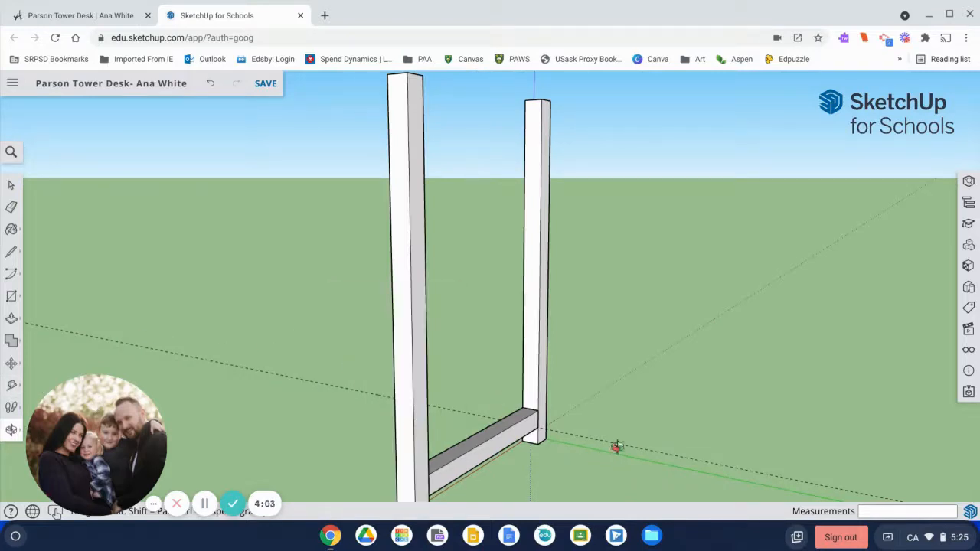
{"action": "key", "text": "r"}
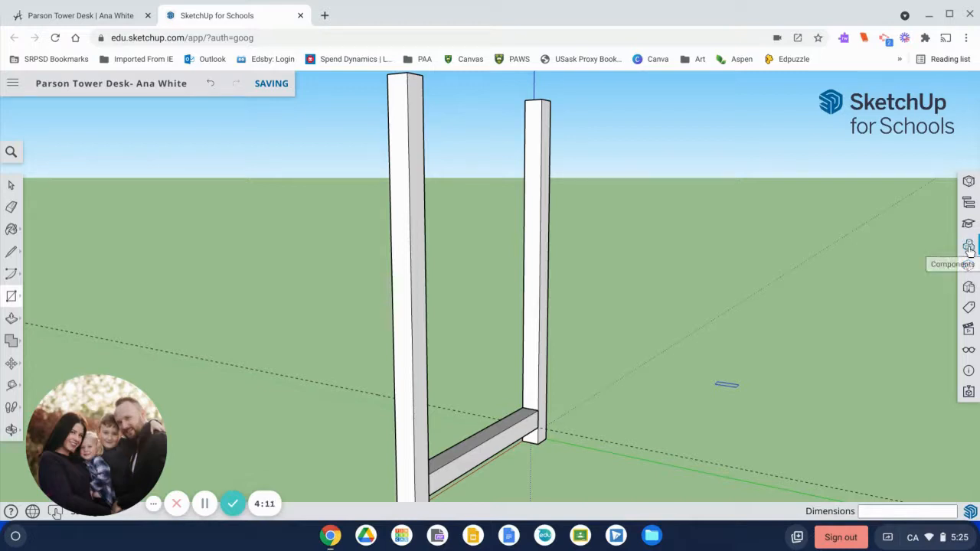
{"action": "left_click", "coordinate": [969, 247]}
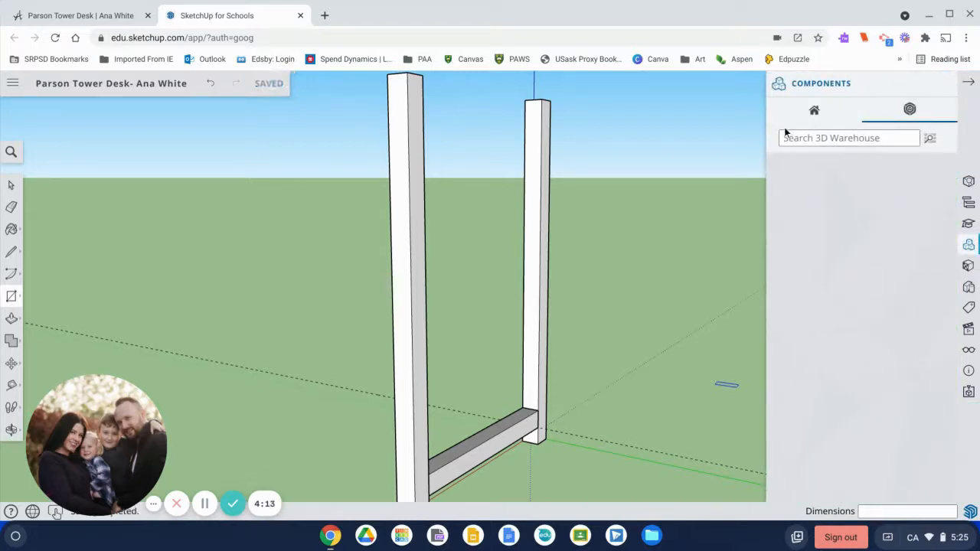
{"action": "left_click", "coordinate": [804, 114]}
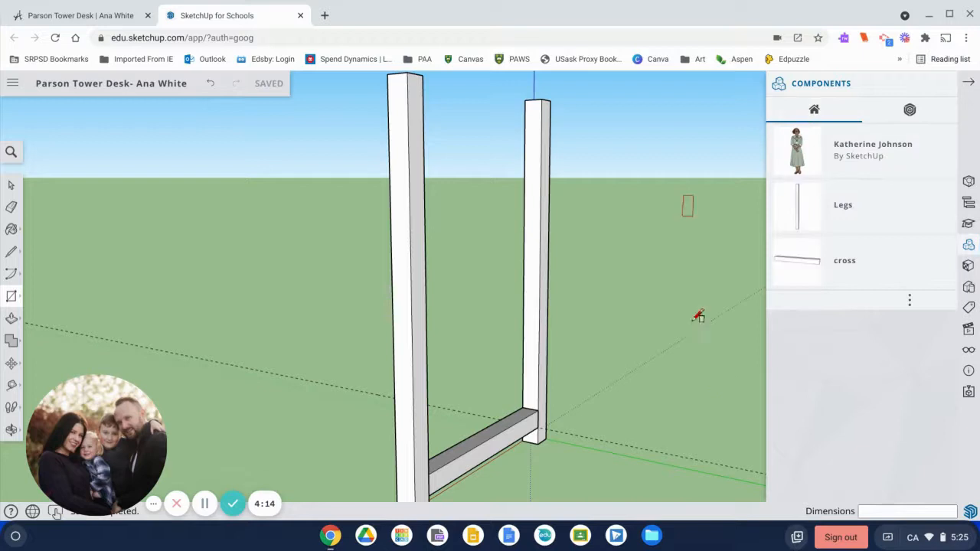
{"action": "left_click", "coordinate": [797, 261]}
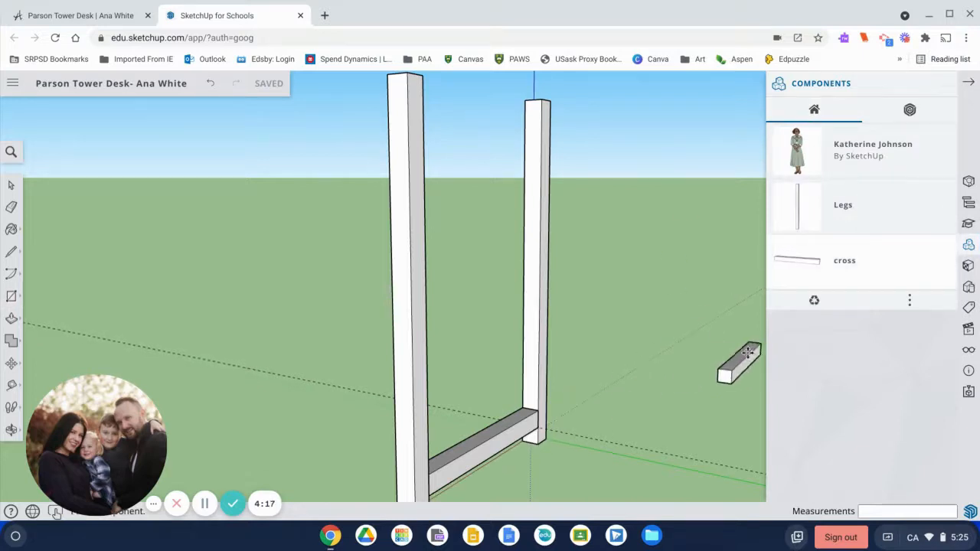
{"action": "left_click", "coordinate": [658, 391]}
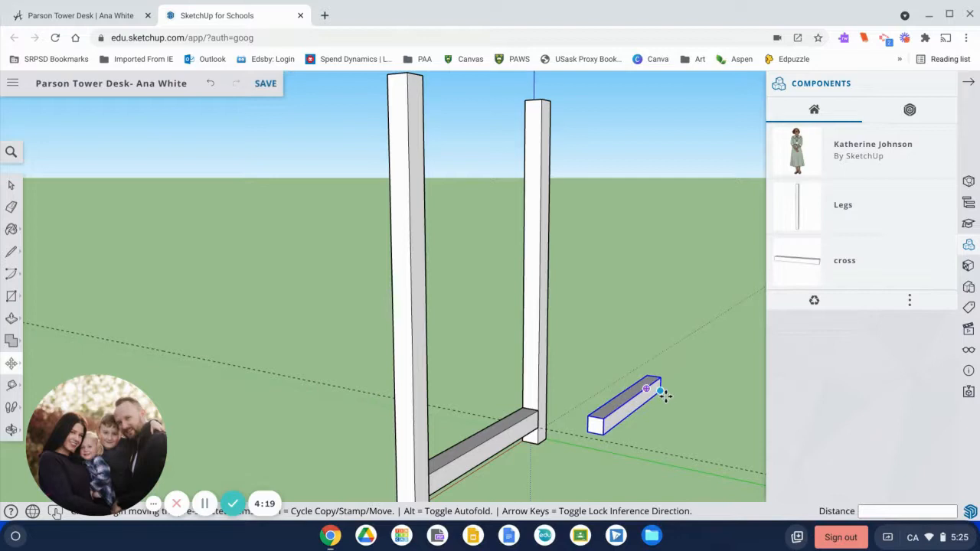
Rotate the inserted cross piece 90 degrees in the horizontal plane so it runs along the green axis
{"action": "key", "text": "q"}
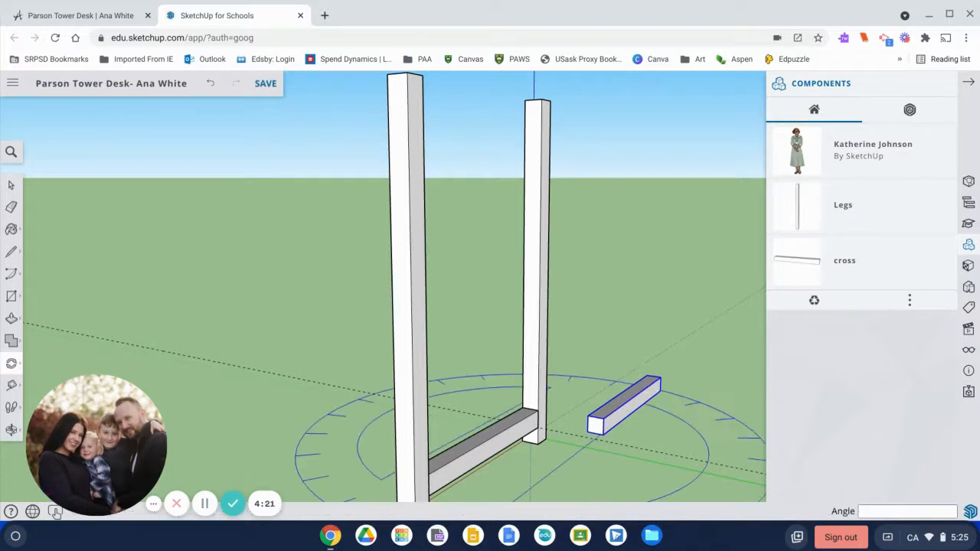
{"action": "left_click", "coordinate": [674, 435]}
{"action": "left_click", "coordinate": [680, 431]}
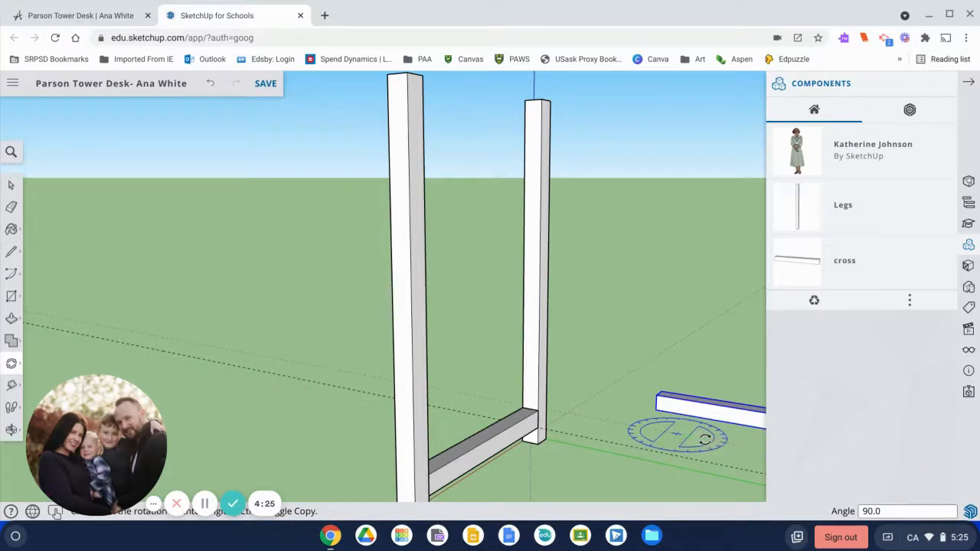
{"action": "left_click", "coordinate": [702, 441]}
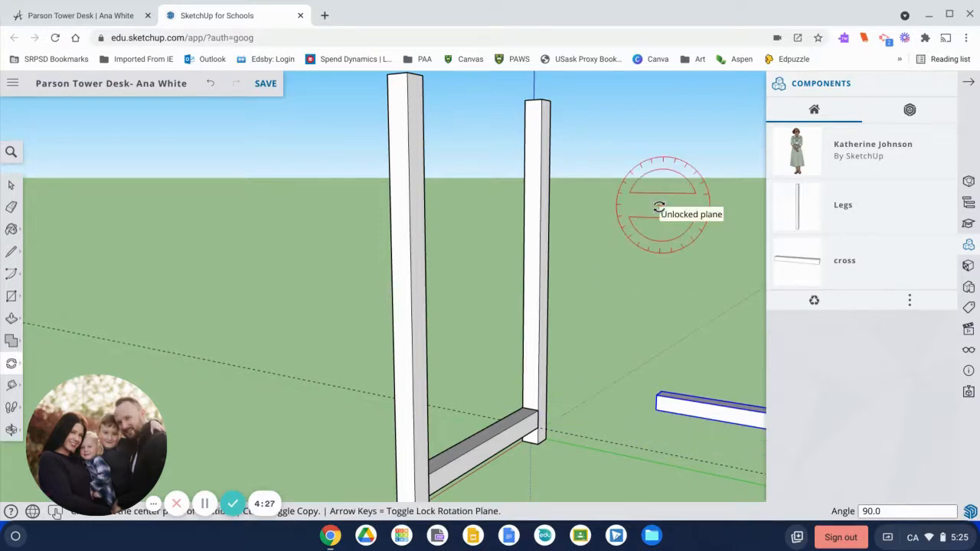
Move the rotated cross piece by its end corner against the leg at the origin, level with the existing support
{"action": "key", "text": "m"}
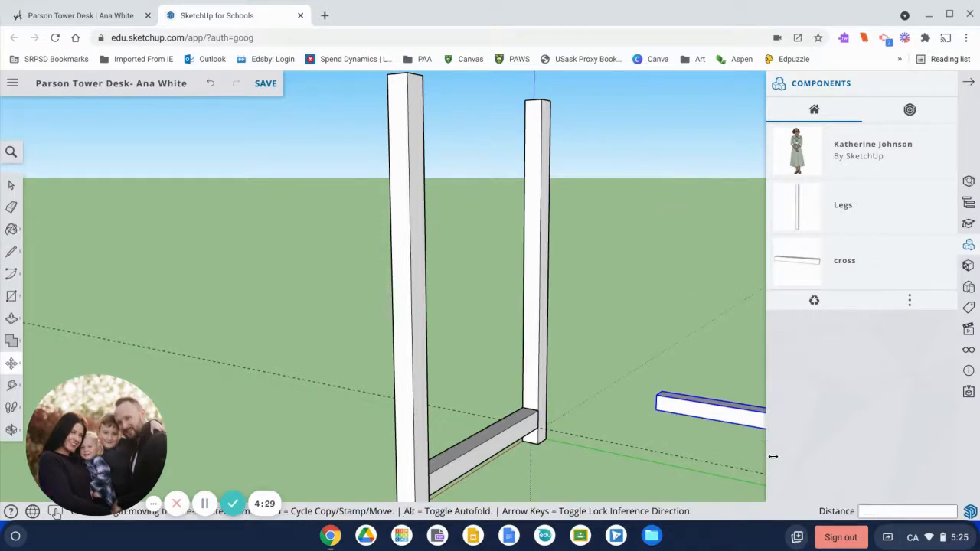
{"action": "left_click", "coordinate": [653, 396]}
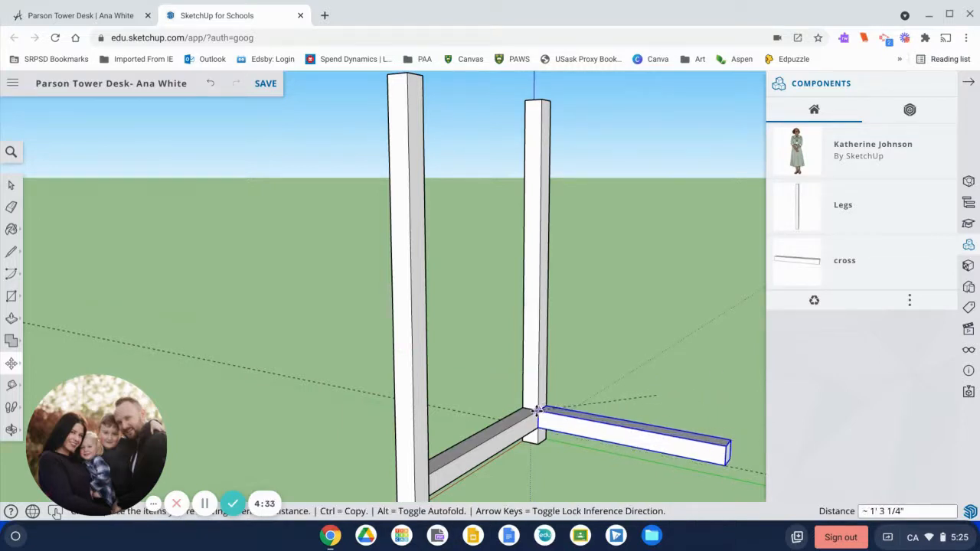
{"action": "left_click", "coordinate": [539, 412]}
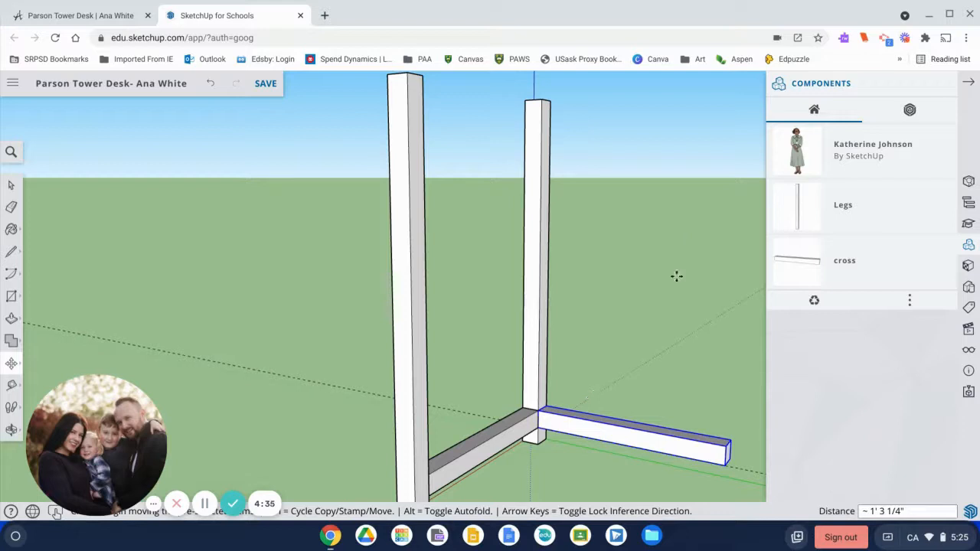
Copy the rotated cross piece 1' 5" along the red axis to the same height on the other leg
{"action": "scroll", "coordinate": [676, 276], "scroll_direction": "down", "scroll_amount": 2}
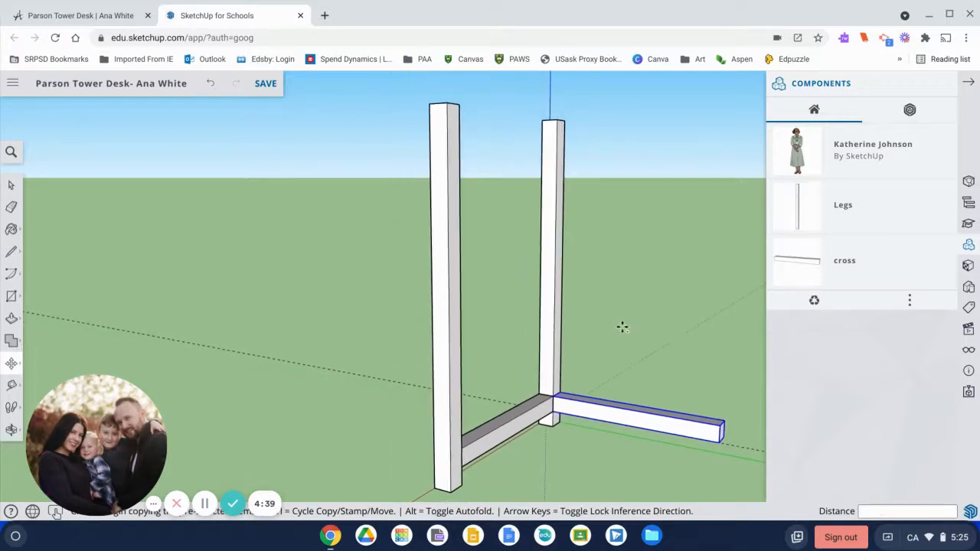
{"action": "key", "text": "ctrl"}
{"action": "left_click", "coordinate": [560, 391]}
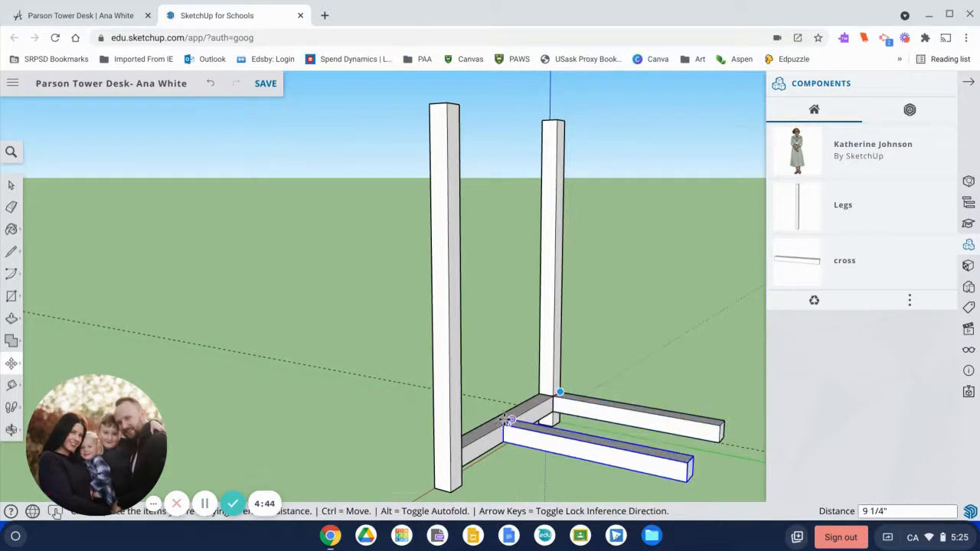
{"action": "left_click", "coordinate": [458, 447]}
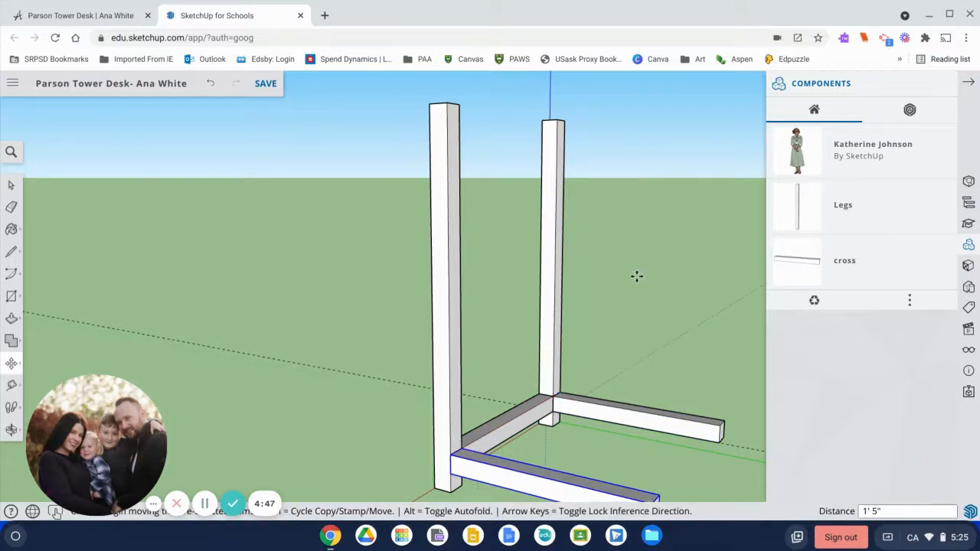
Copy the two legs and the cross piece joining them 1' 5" along the green axis to the side pieces' free ends
{"action": "key", "text": "space"}
{"action": "left_click", "coordinate": [525, 427]}
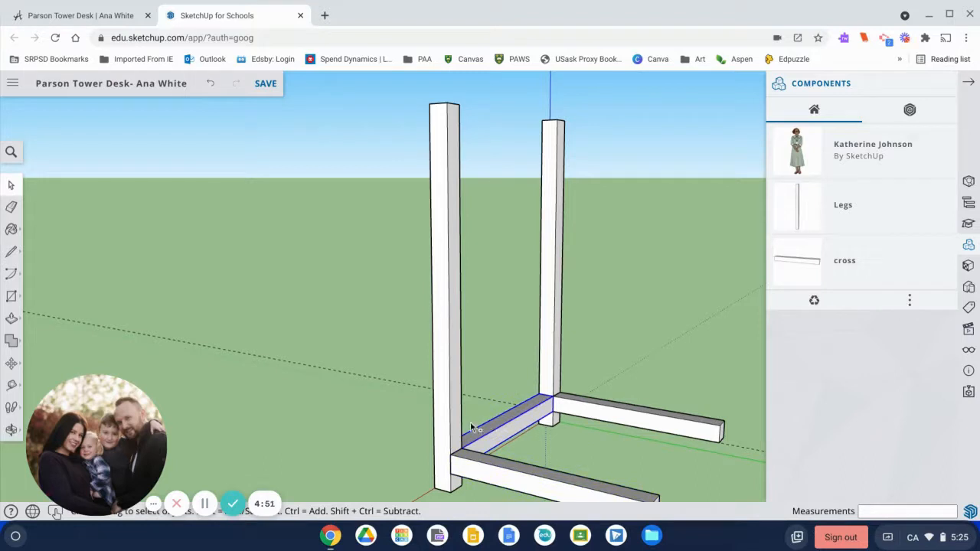
{"action": "left_click", "coordinate": [450, 436], "text": "shift"}
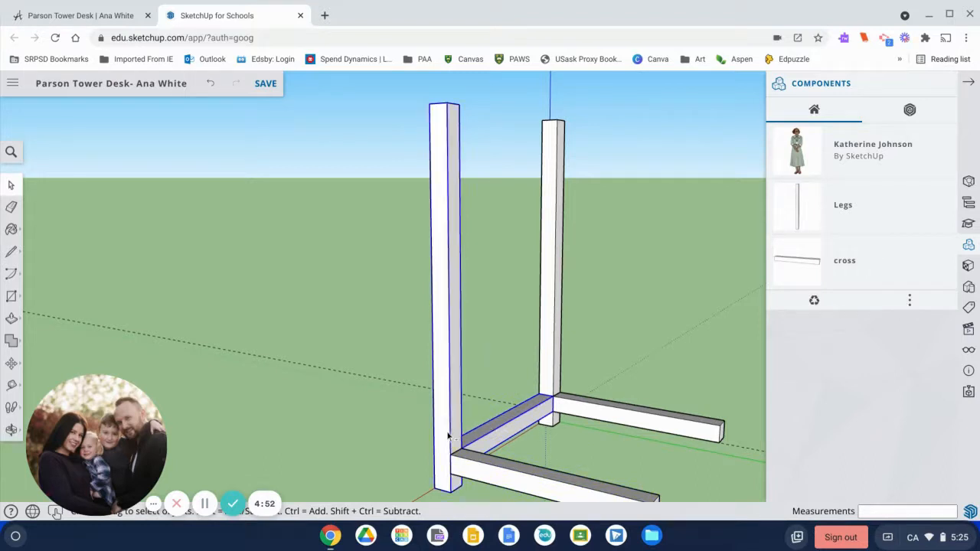
{"action": "left_click", "coordinate": [550, 351], "text": "shift"}
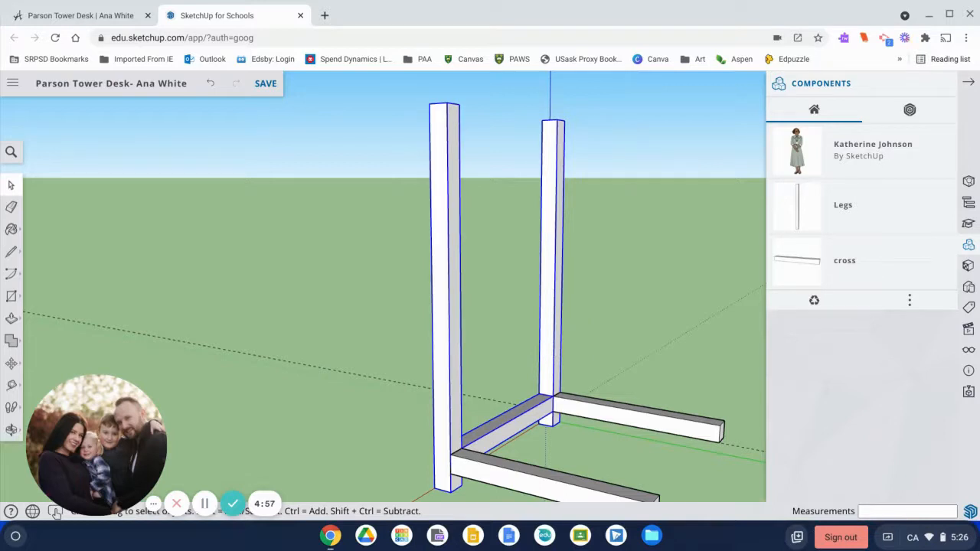
{"action": "key", "text": "m"}
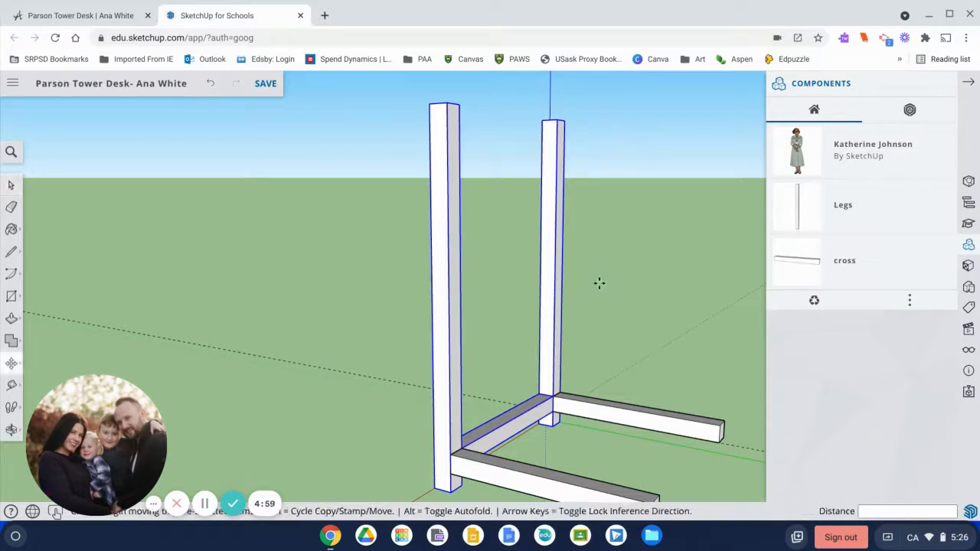
{"action": "key", "text": "ctrl"}
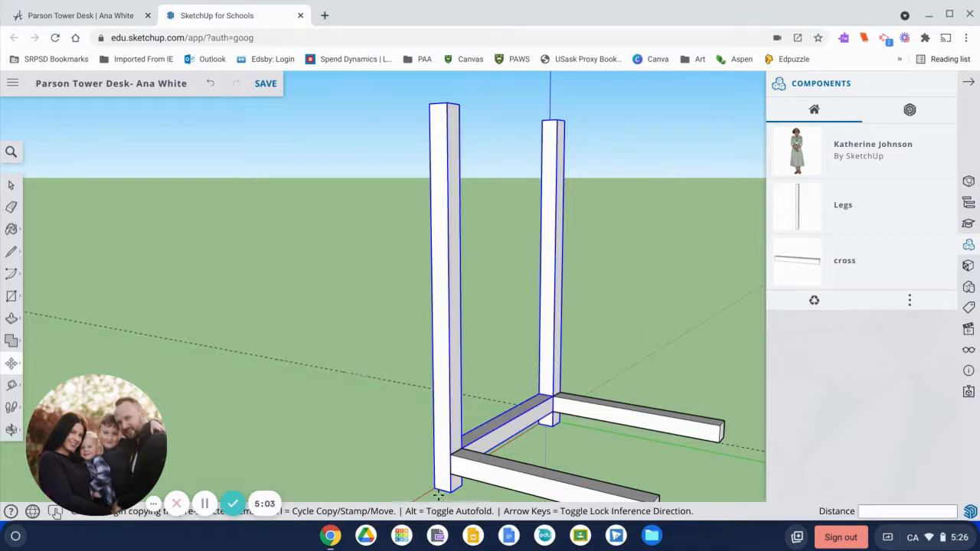
{"action": "left_click", "coordinate": [534, 392]}
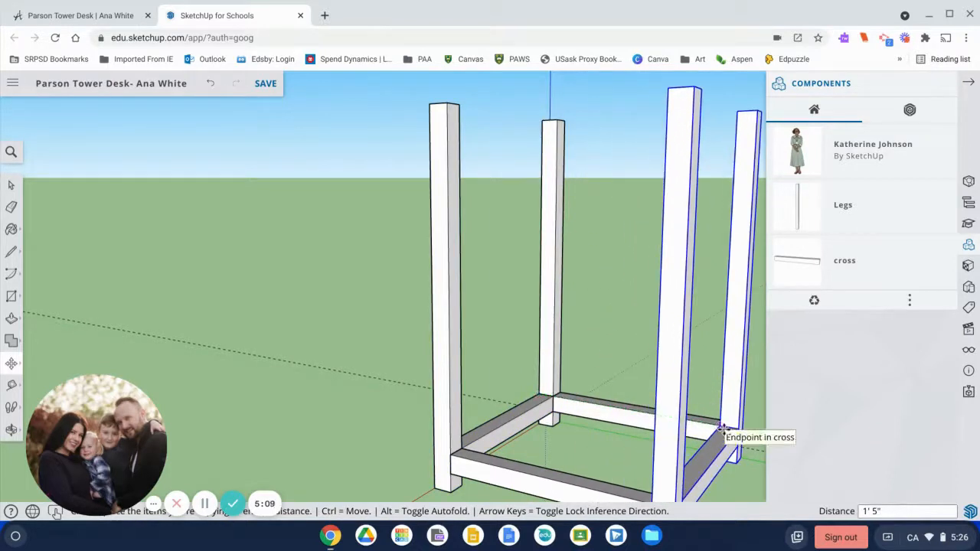
{"action": "left_click", "coordinate": [719, 426]}
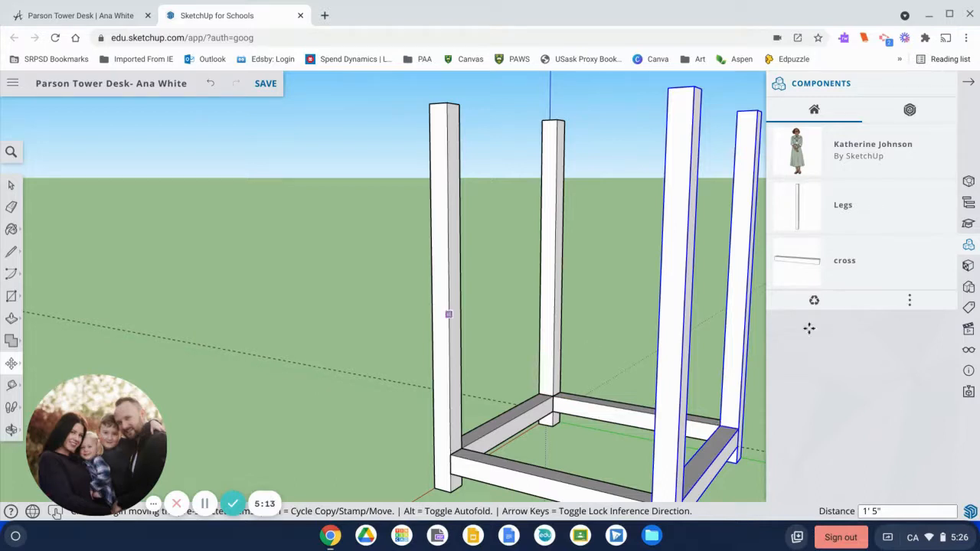
{"action": "left_click", "coordinate": [970, 85]}
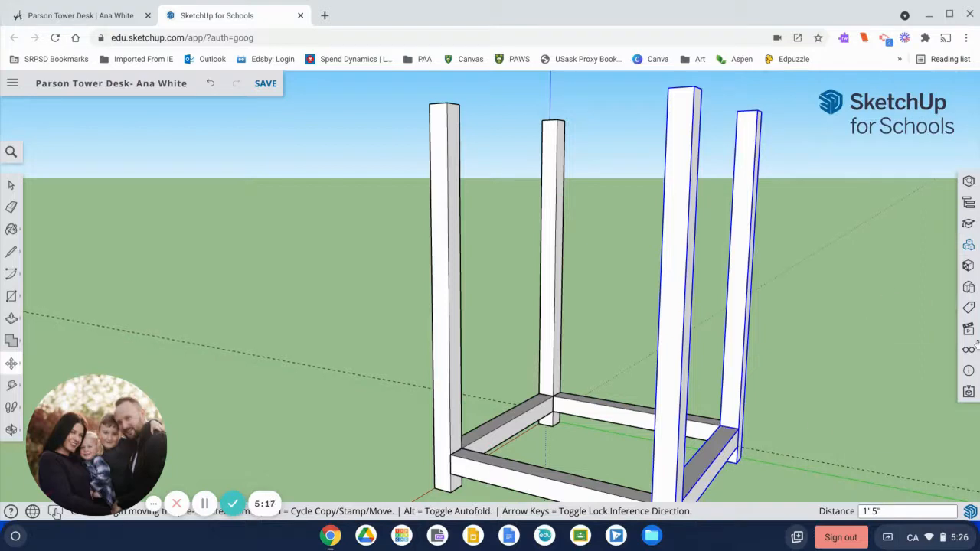
Create a guide parallel to the green axis, 11.25" above the top edge of the bottom cross piece beside the origin leg
{"action": "key", "text": "q"}
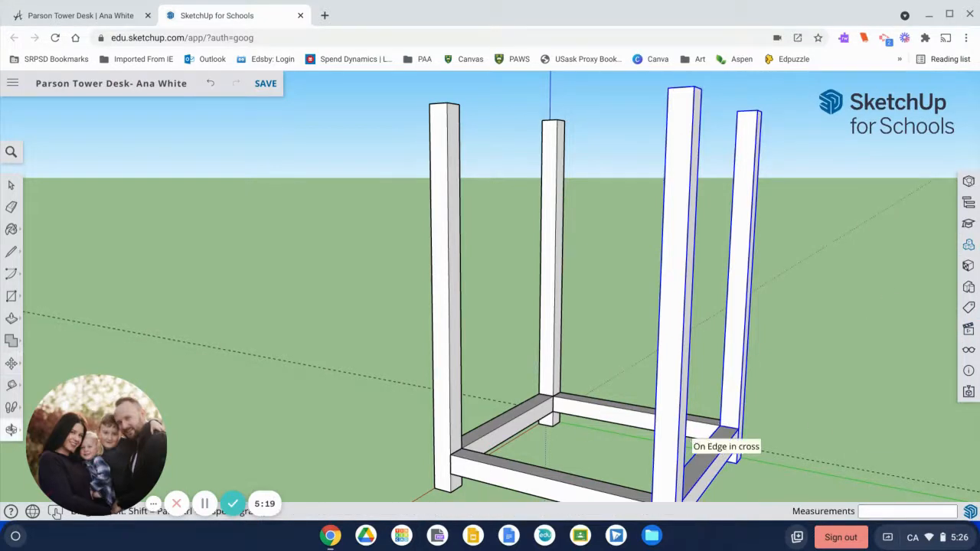
{"action": "middle_click_drag", "start_coordinate": [487, 411], "coordinate": [808, 399]}
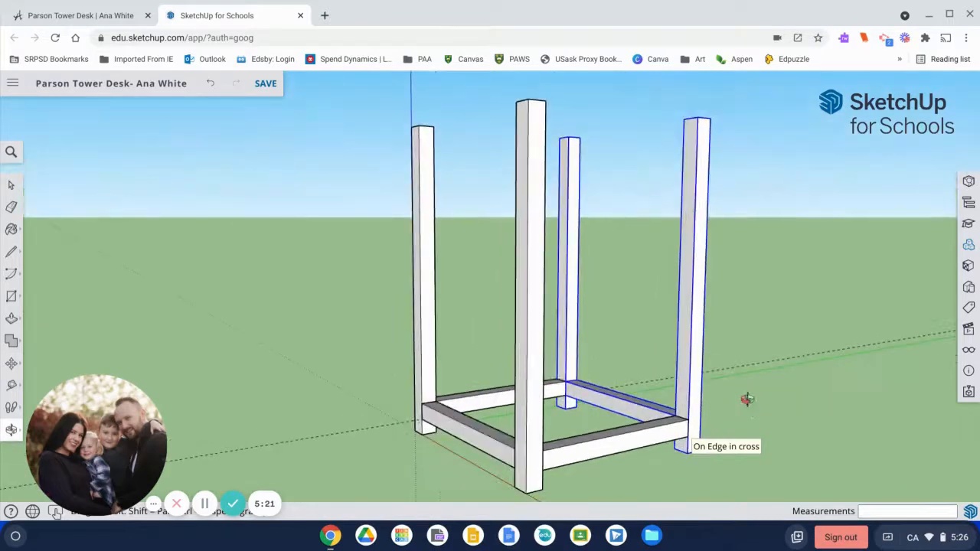
{"action": "middle_click_drag", "start_coordinate": [580, 426], "coordinate": [800, 440]}
{"action": "middle_click_drag", "start_coordinate": [621, 368], "coordinate": [464, 363]}
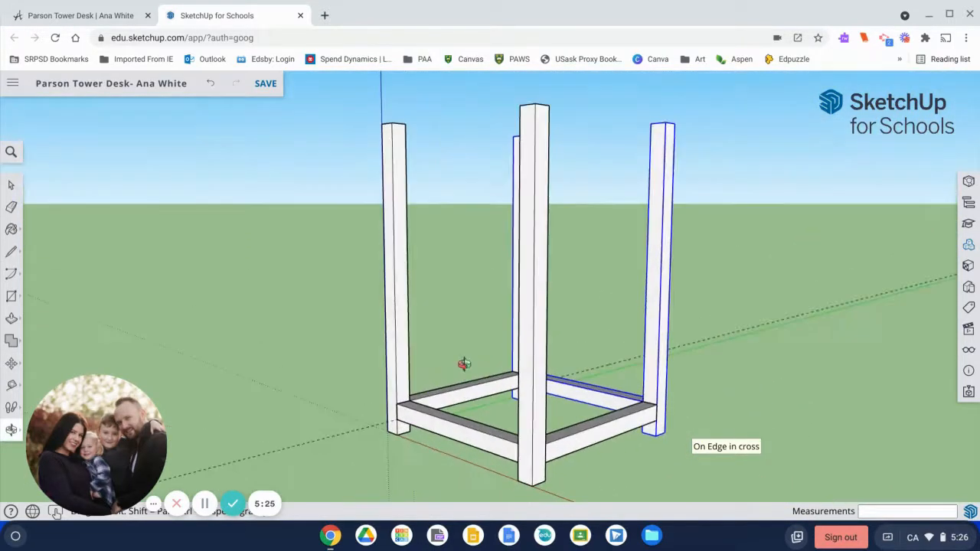
{"action": "left_click", "coordinate": [11, 385]}
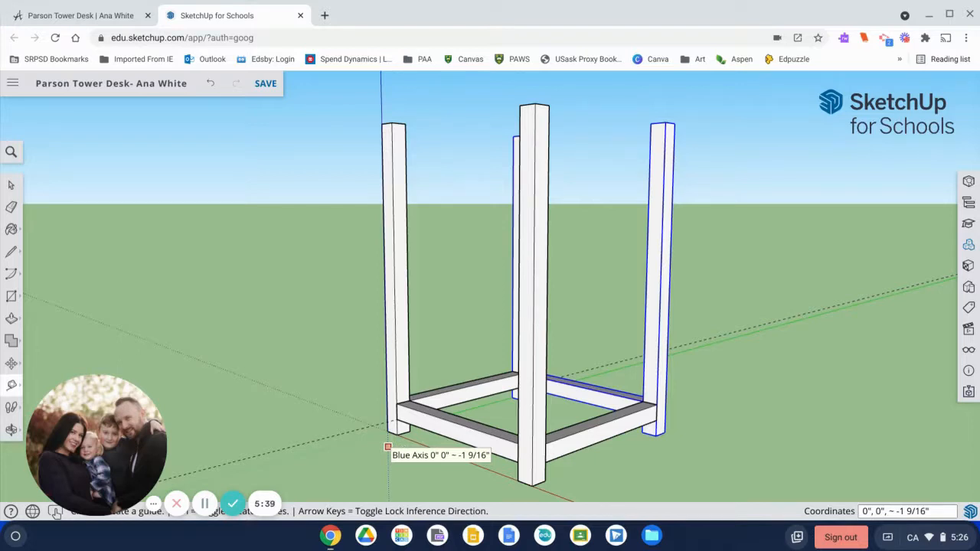
{"action": "left_click", "coordinate": [398, 403]}
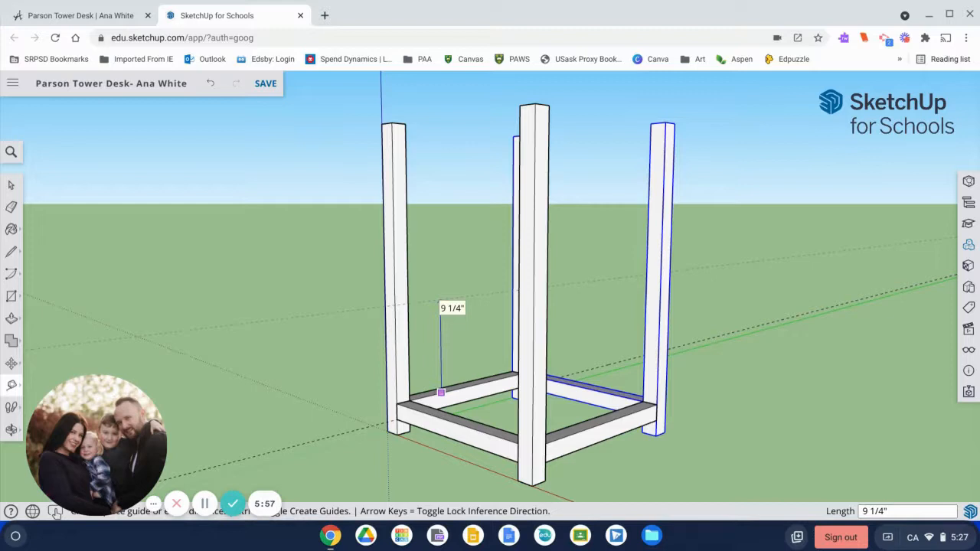
{"action": "type", "text": "11.25"}
{"action": "key", "text": "Return"}
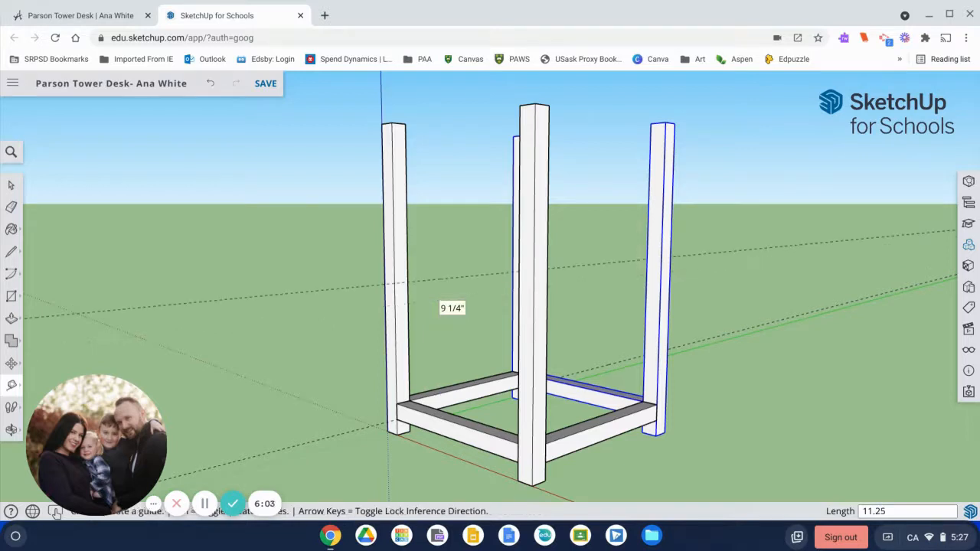
Copy all four bottom cross pieces 1' 3/4" straight up, seating their lower corner where the guide meets the leg
{"action": "key", "text": "space"}
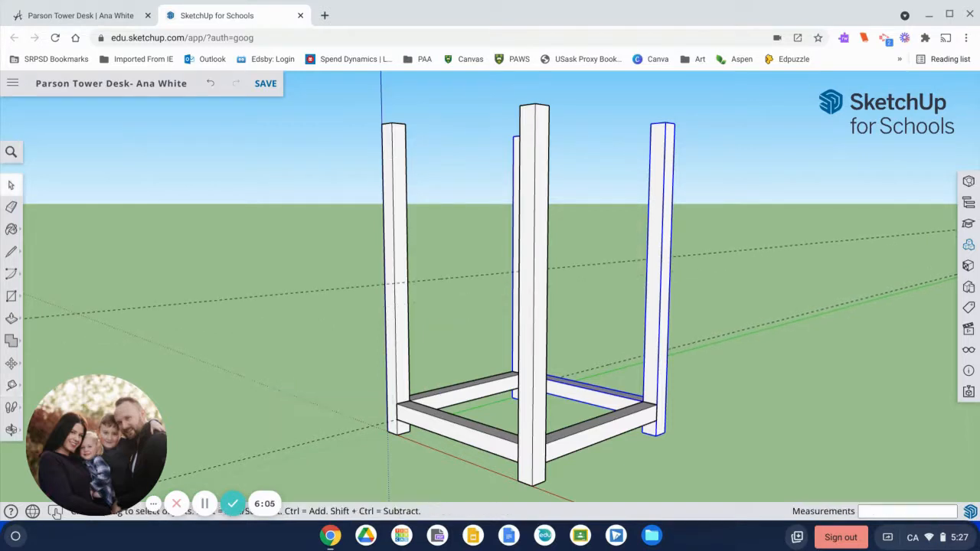
{"action": "left_click", "coordinate": [461, 394]}
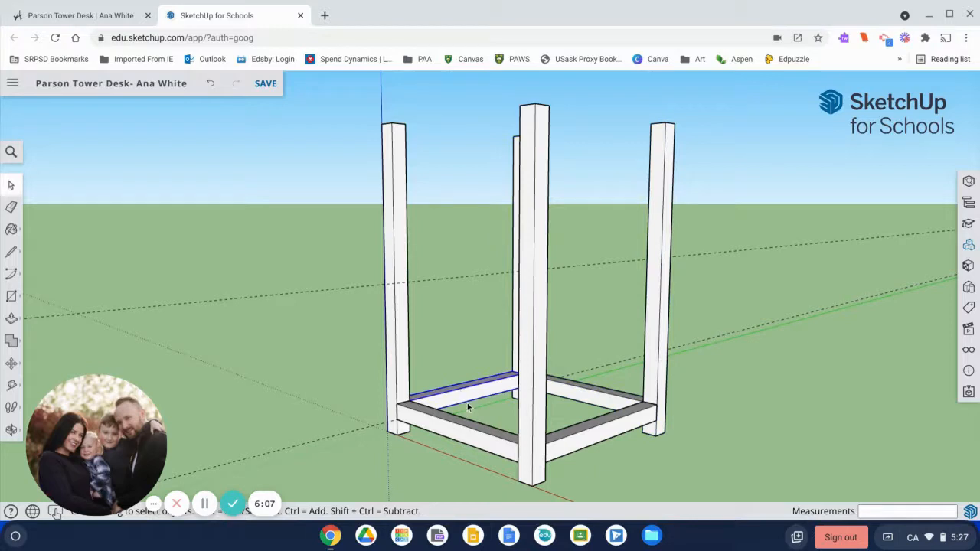
{"action": "left_click", "coordinate": [469, 427], "text": "shift"}
{"action": "left_click", "coordinate": [607, 434], "text": "shift"}
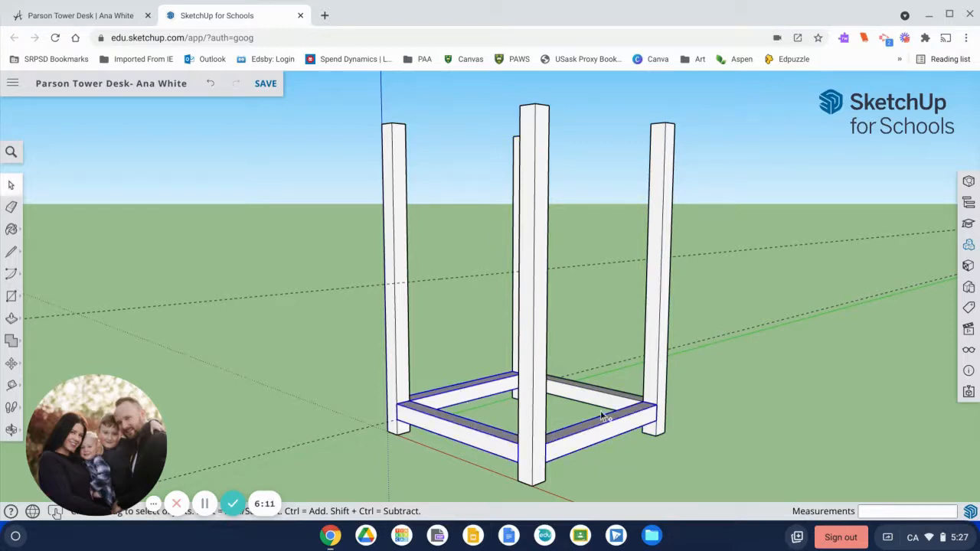
{"action": "left_click", "coordinate": [597, 403], "text": "shift"}
{"action": "key", "text": "m"}
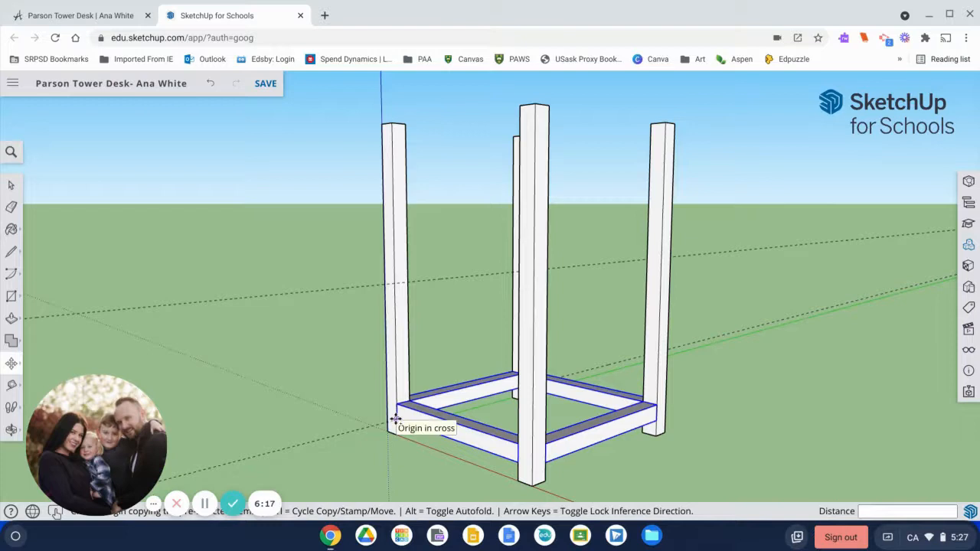
{"action": "left_click", "coordinate": [396, 419]}
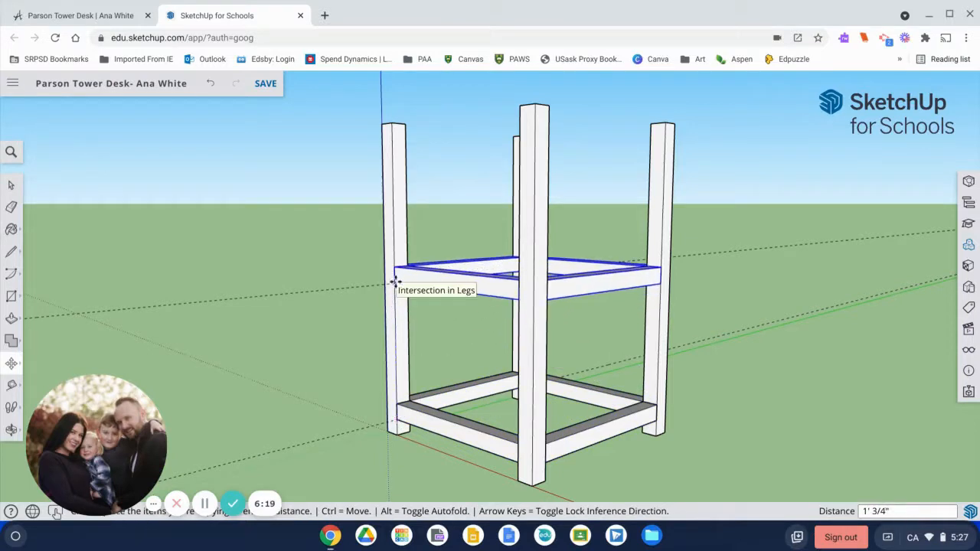
{"action": "left_click", "coordinate": [396, 282]}
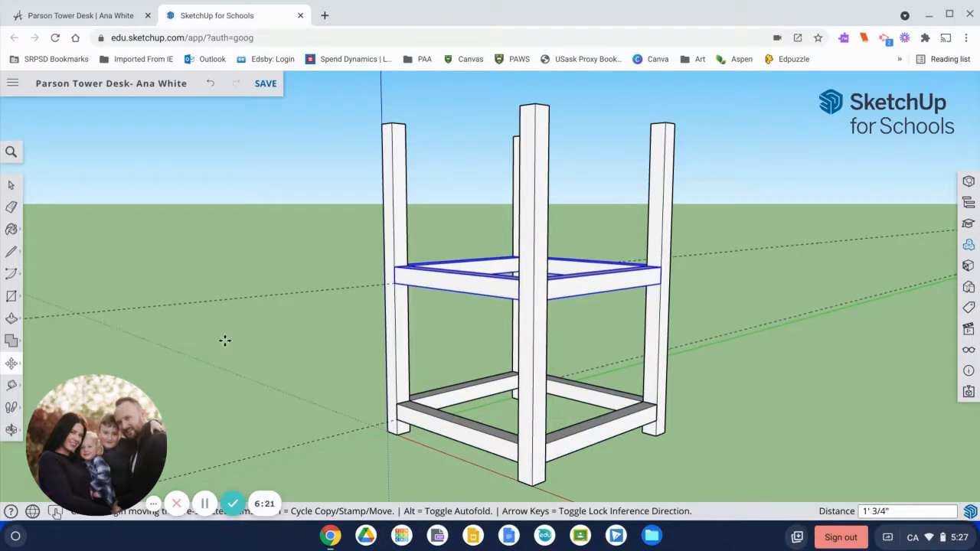
Copy the four middle cross pieces 1' 3/4" straight up so their upper corner meets the top of the leg
{"action": "mouse_move", "coordinate": [147, 412]}
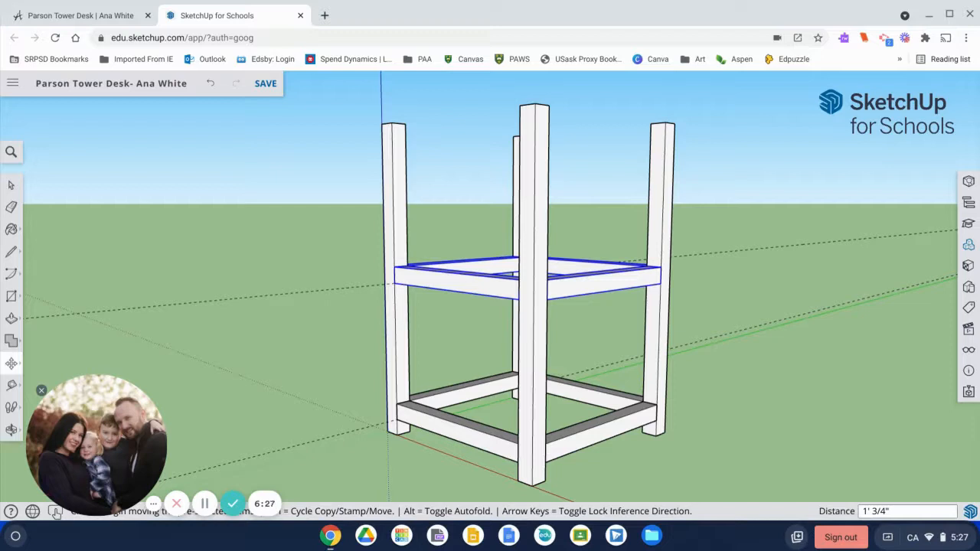
{"action": "key", "text": "ctrl"}
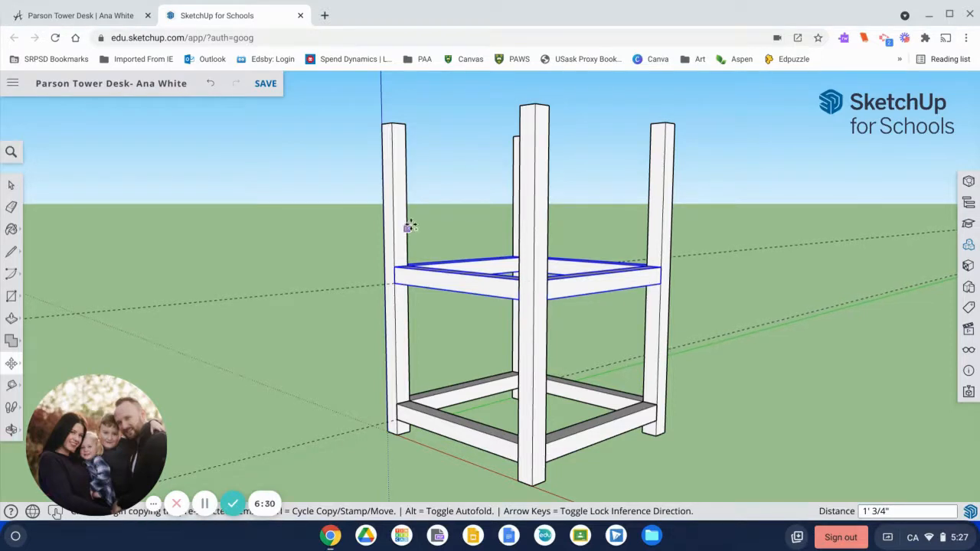
{"action": "left_click", "coordinate": [394, 266]}
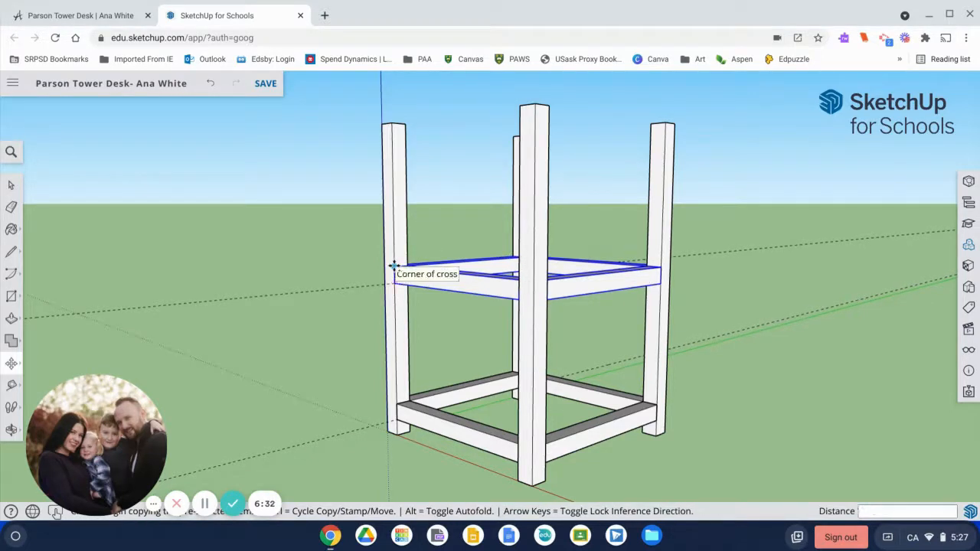
{"action": "left_click", "coordinate": [390, 123]}
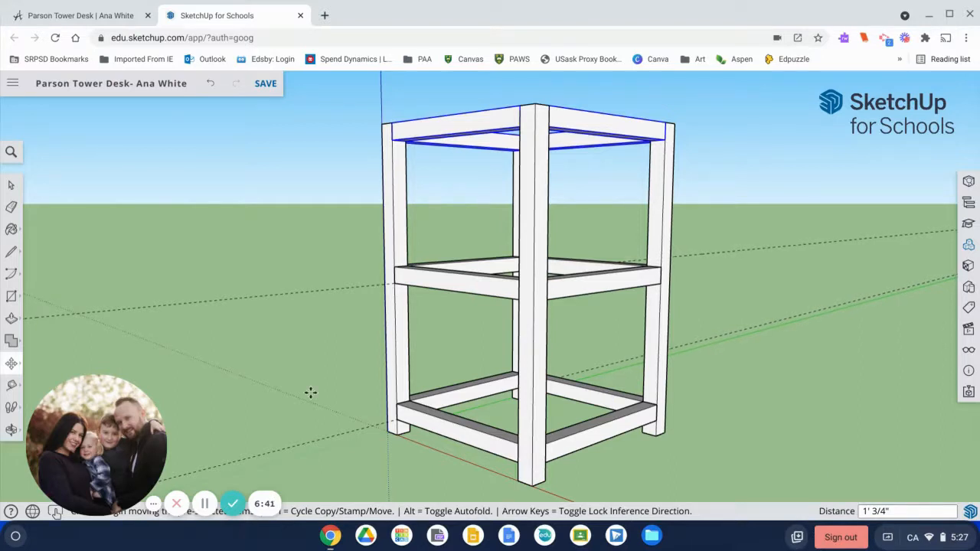
Inspect the frame from above and check it against the dimensioned drawing on Ana White's Parson Tower Desk plan page
{"action": "key", "text": "o"}
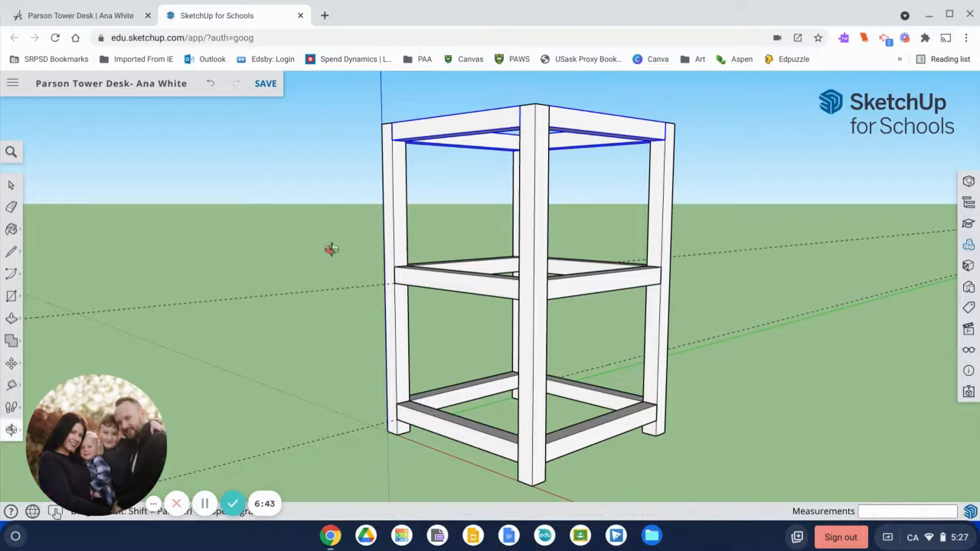
{"action": "mouse_move", "coordinate": [267, 301]}
{"action": "left_mouse_down"}
{"action": "mouse_move", "coordinate": [466, 409]}
{"action": "mouse_move", "coordinate": [354, 369]}
{"action": "left_mouse_up"}
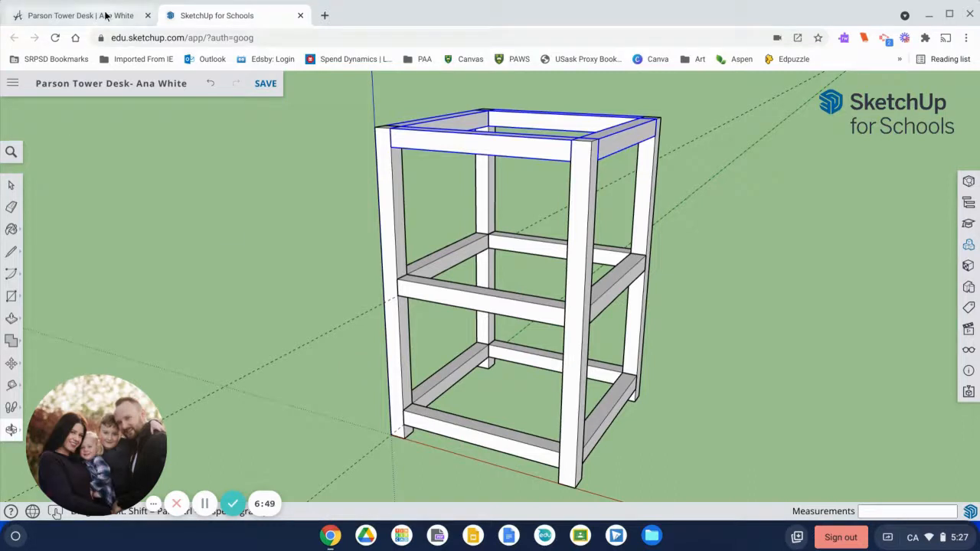
{"action": "left_click", "coordinate": [108, 15]}
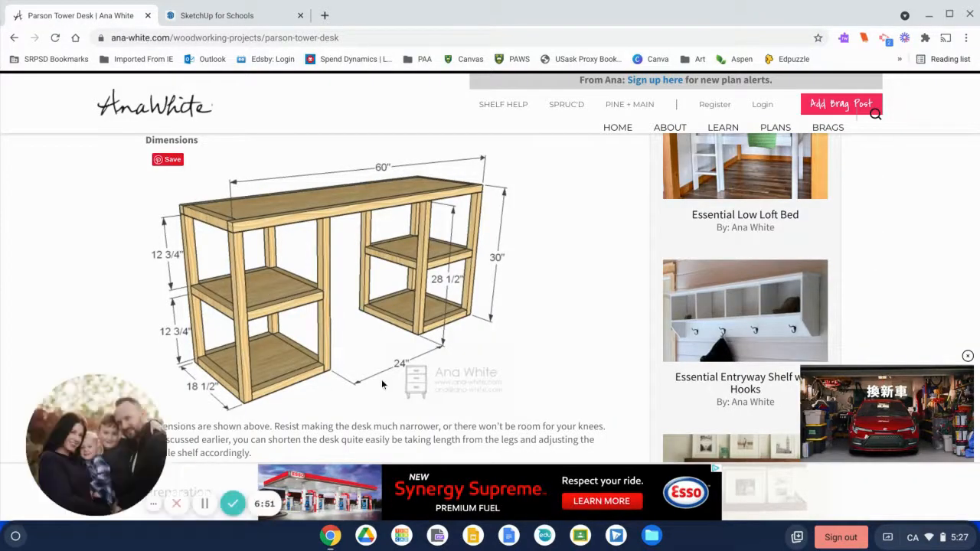
{"action": "left_click", "coordinate": [209, 17]}
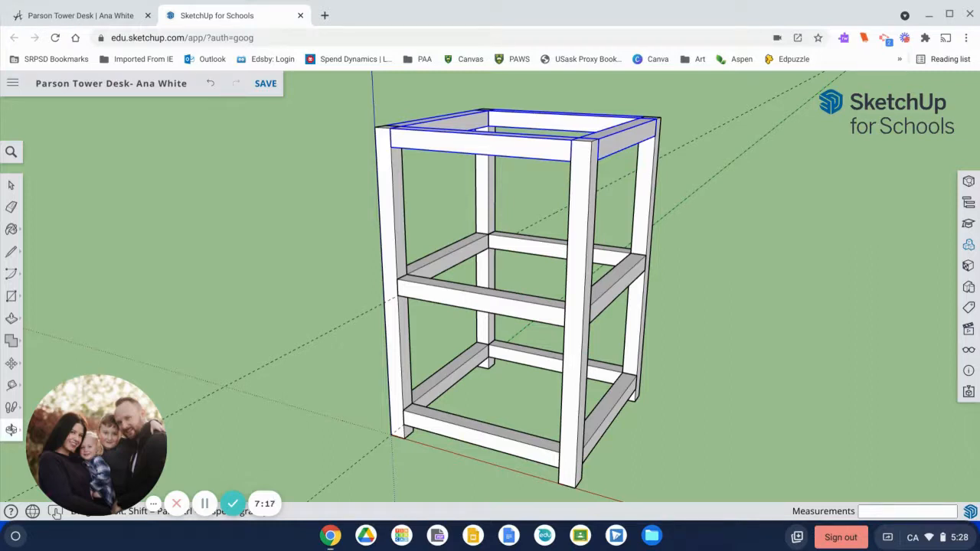
Draw a 1' 3 1/2" square between the inner corners of the bottom cross pieces and Push/Pull it down 3/4" as a shelf
{"action": "key", "text": "r"}
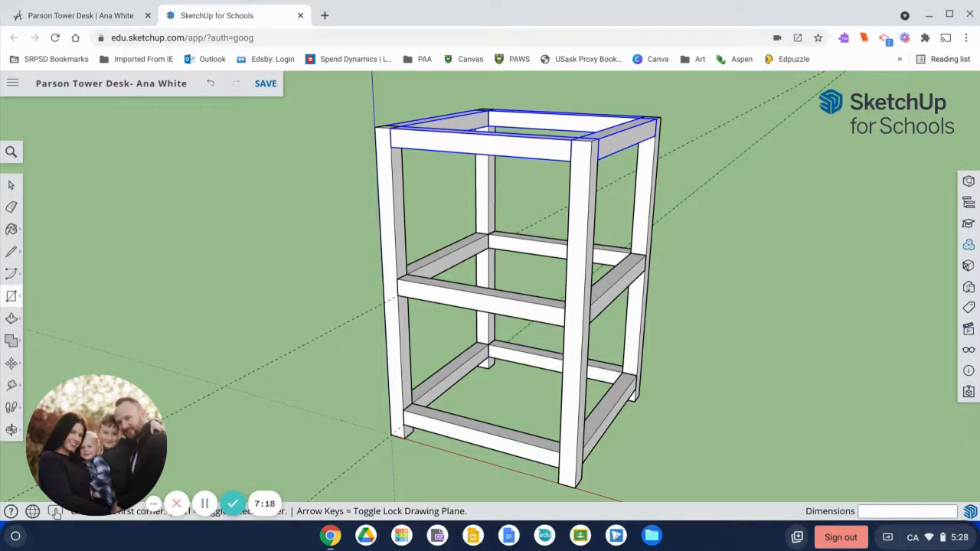
{"action": "left_click", "coordinate": [413, 401]}
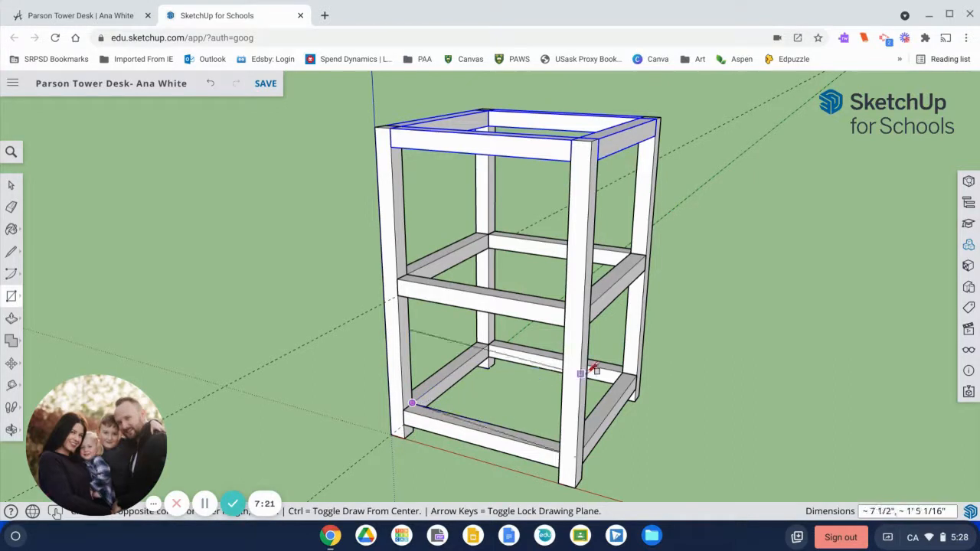
{"action": "left_click", "coordinate": [629, 371]}
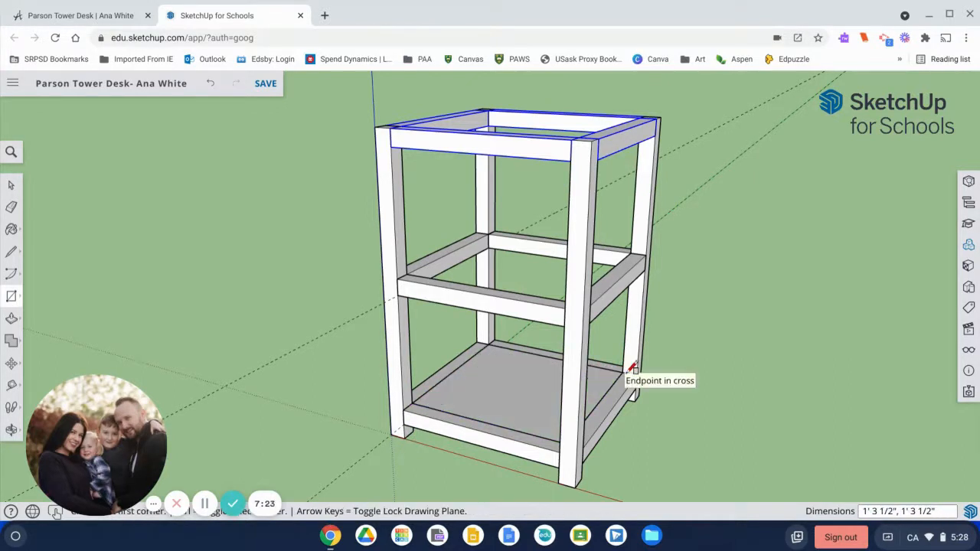
{"action": "key", "text": "p"}
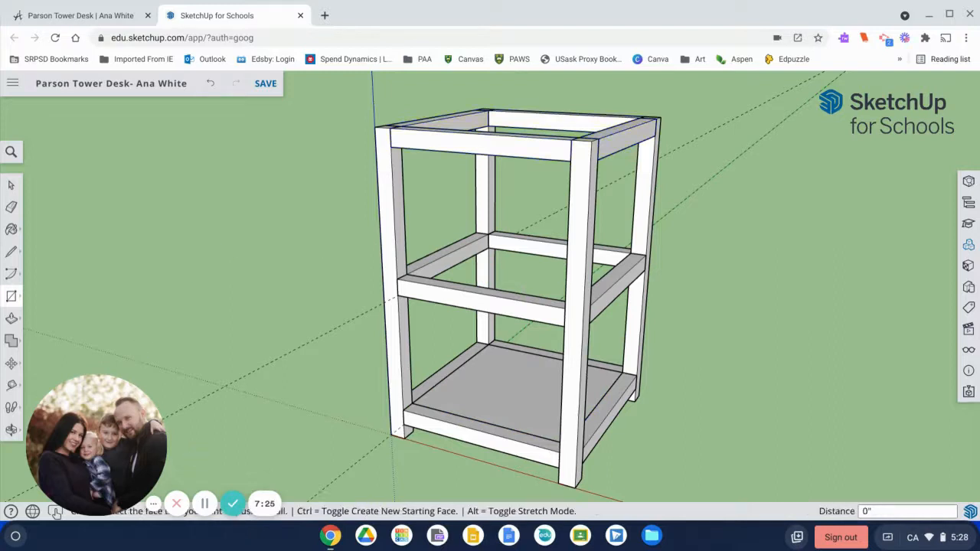
{"action": "left_click", "coordinate": [519, 399]}
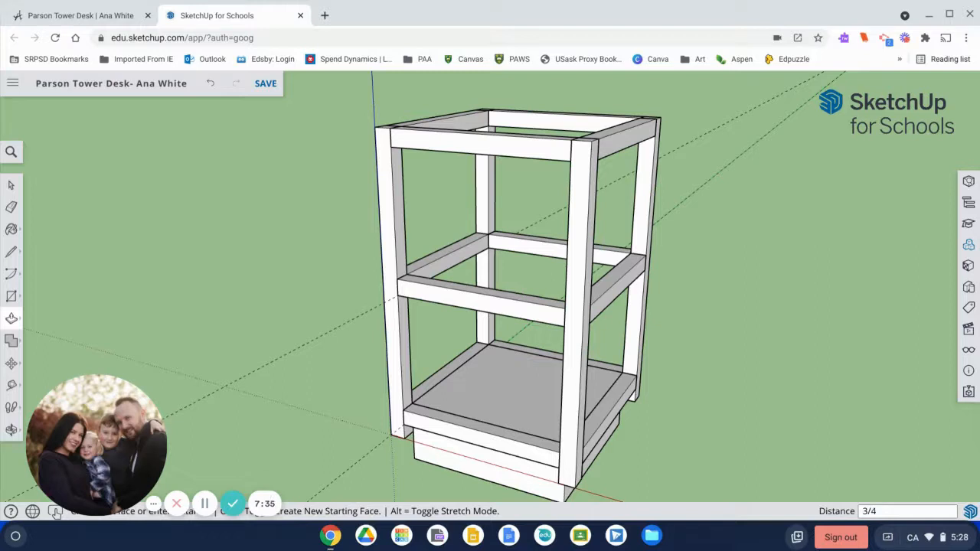
{"action": "key", "text": "Return"}
{"action": "key", "text": "space"}
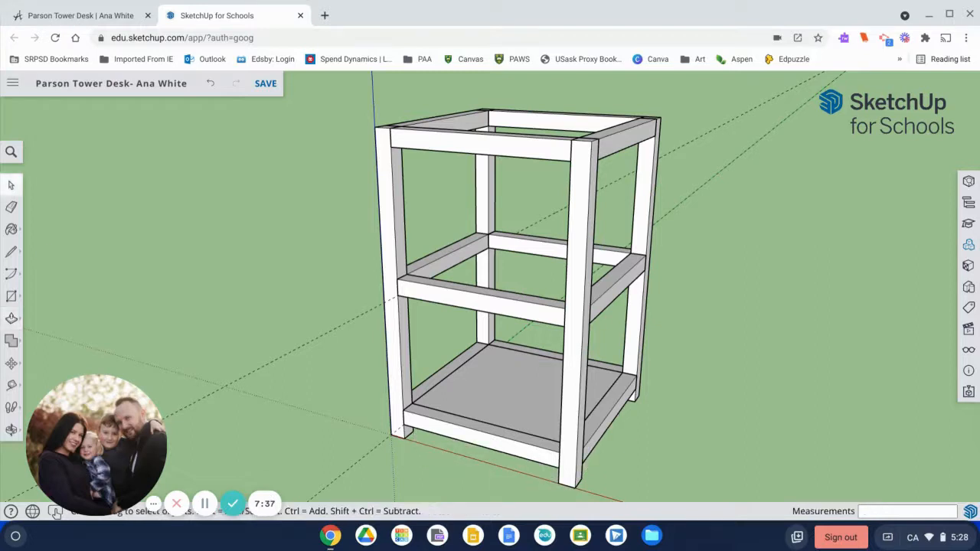
Make the bottom shelf panel, including its faces and edges, a component with the definition "shelf"
{"action": "double_click", "coordinate": [514, 421]}
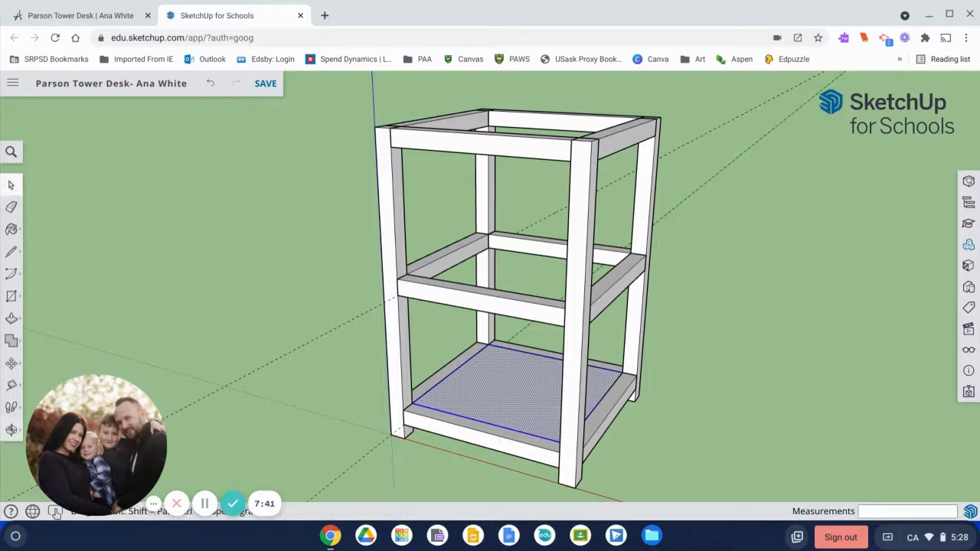
{"action": "key", "text": "o"}
{"action": "left_click_drag", "start_coordinate": [427, 404], "coordinate": [452, 373]}
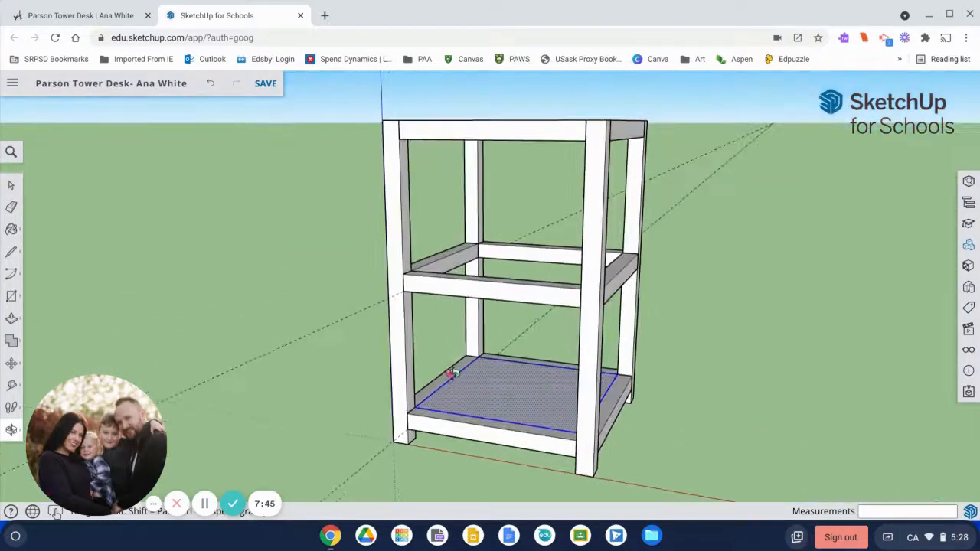
{"action": "key", "text": "g"}
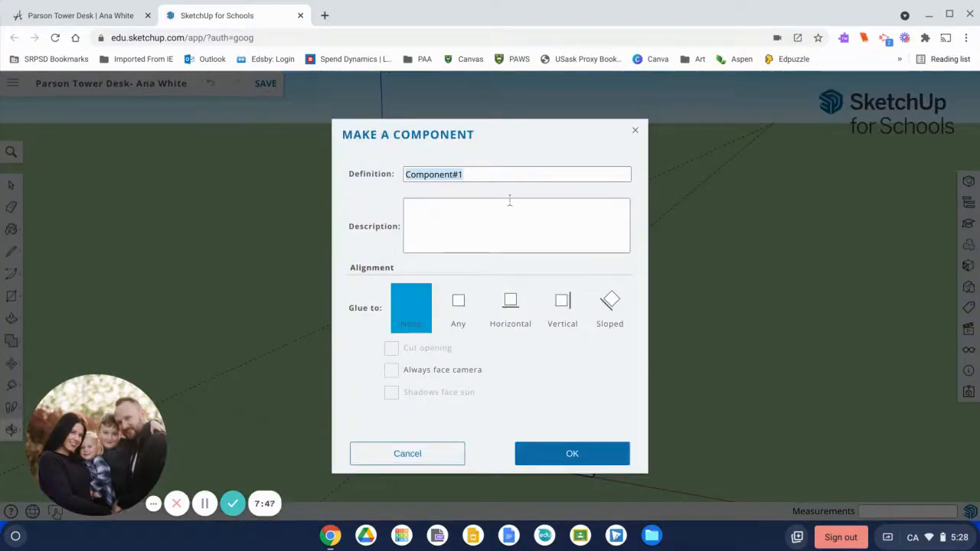
{"action": "type", "text": "shelf"}
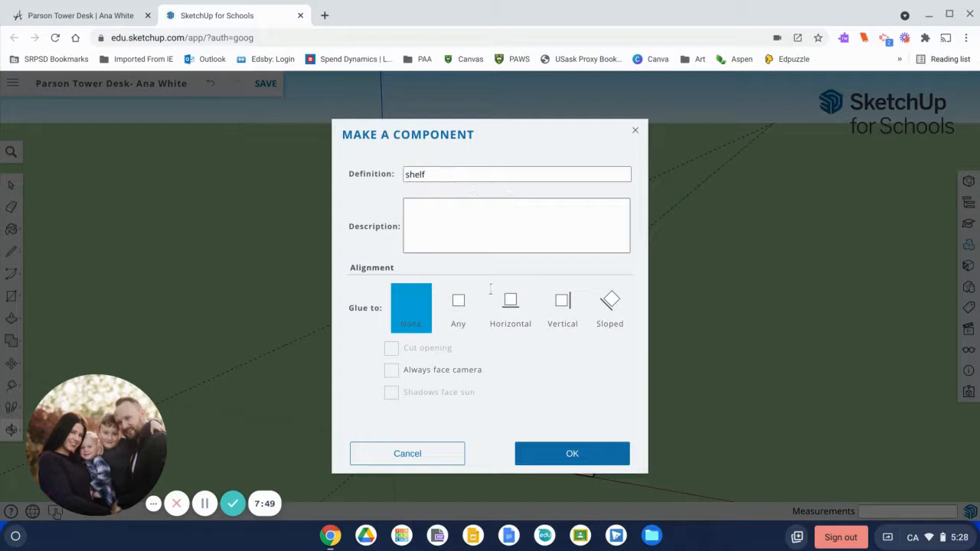
{"action": "left_click", "coordinate": [558, 454]}
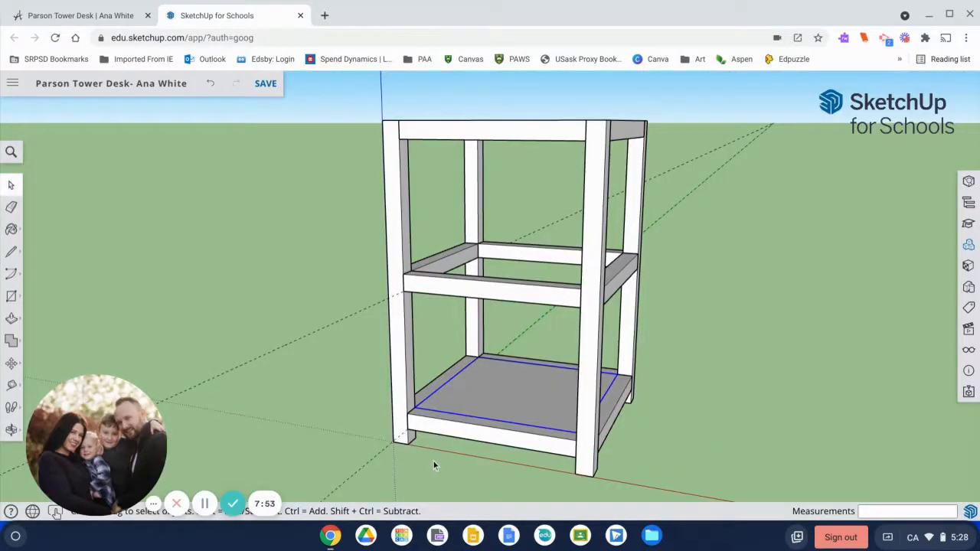
Copy the shelf component 1' 3/4" straight up so it sits between the middle cross pieces
{"action": "key", "text": "m"}
{"action": "key", "text": "ctrl"}
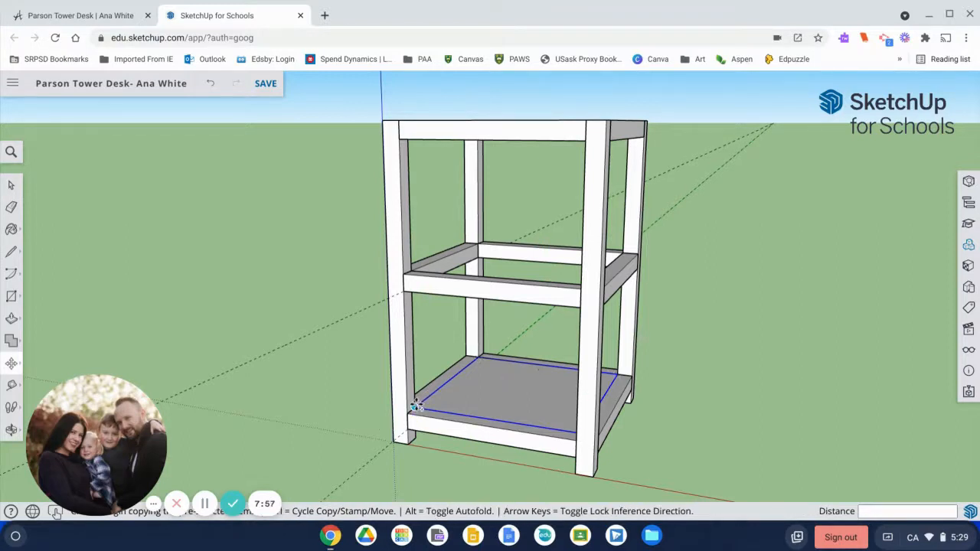
{"action": "left_click", "coordinate": [415, 405]}
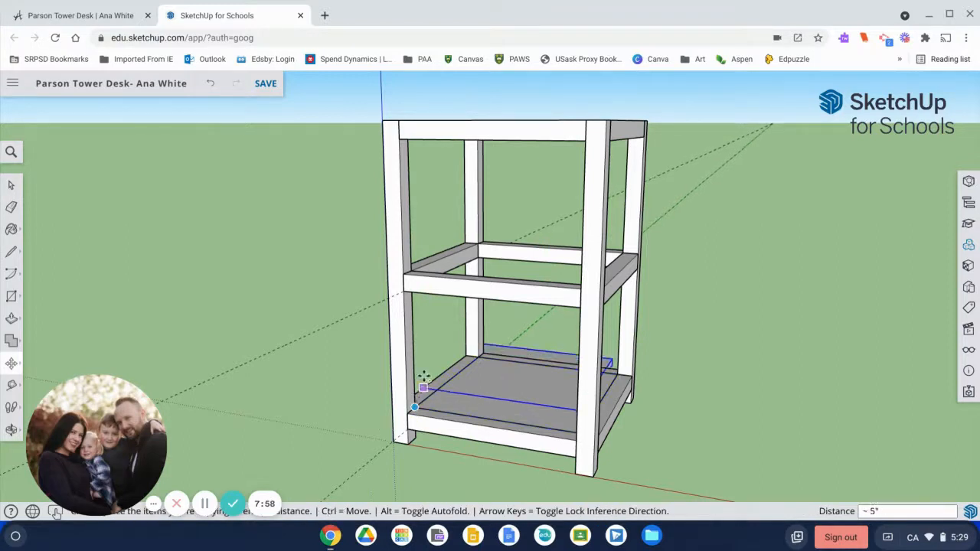
{"action": "left_click", "coordinate": [414, 276]}
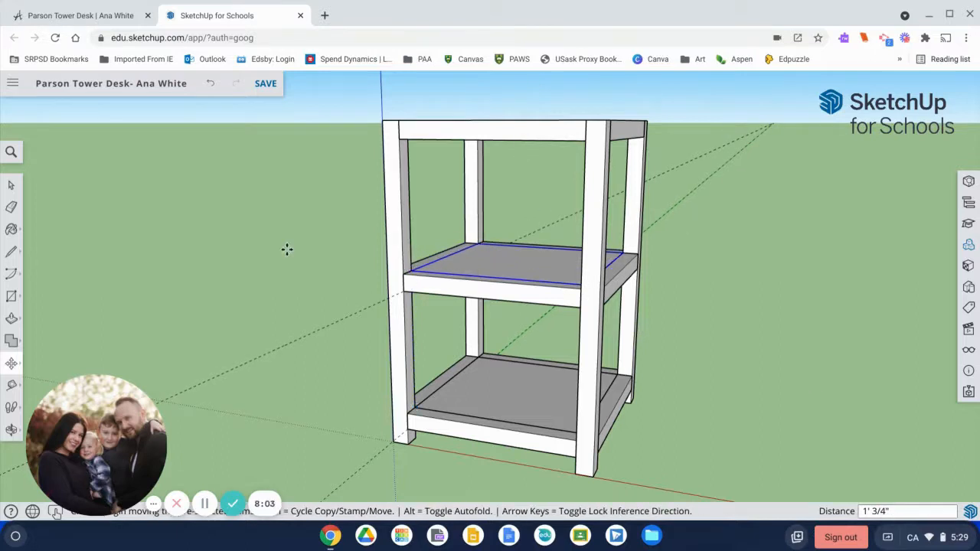
Inspect the tower's shelves from above and below and compare the tower with the dimensioned drawing on Ana White's plan page
{"action": "key", "text": "o"}
{"action": "left_click_drag", "start_coordinate": [676, 220], "coordinate": [708, 201]}
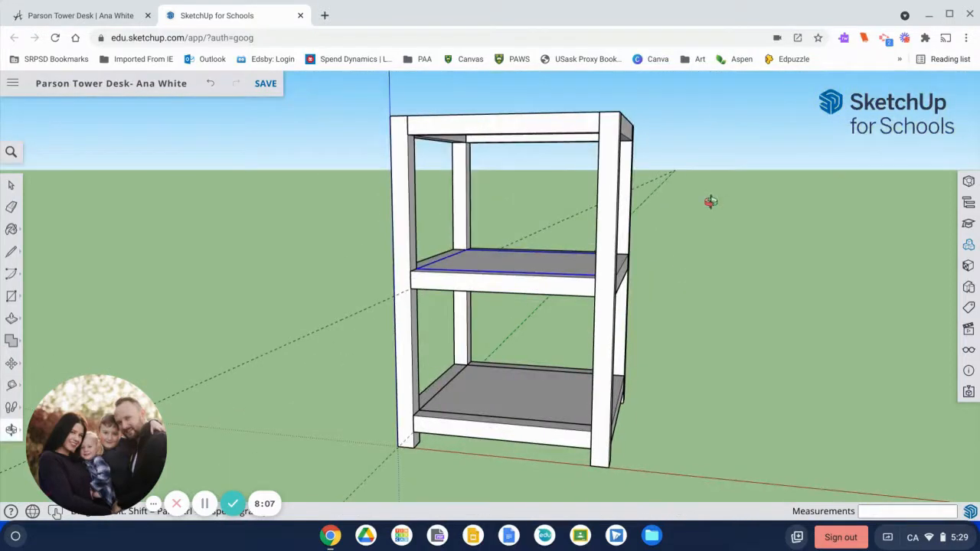
{"action": "left_click_drag", "start_coordinate": [641, 281], "coordinate": [668, 329]}
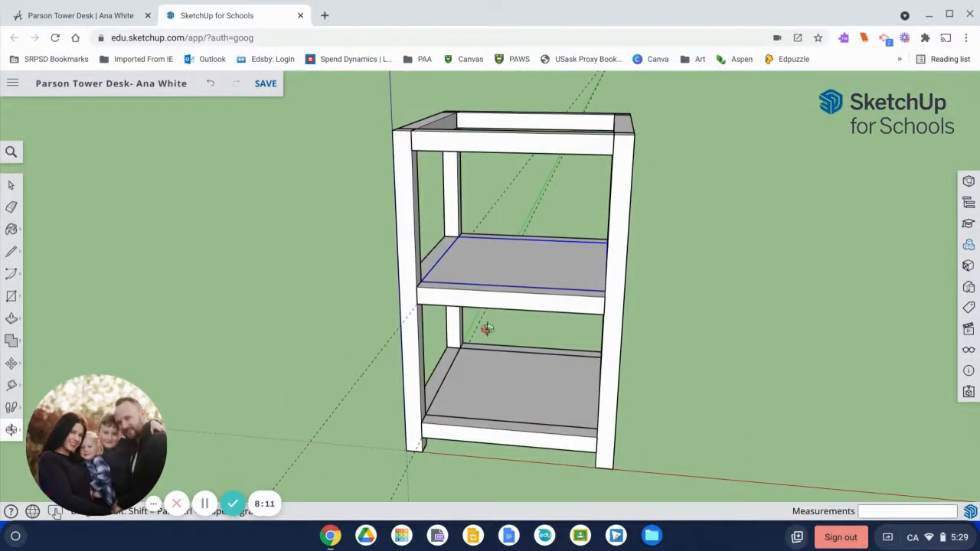
{"action": "left_click_drag", "start_coordinate": [479, 243], "coordinate": [521, 93]}
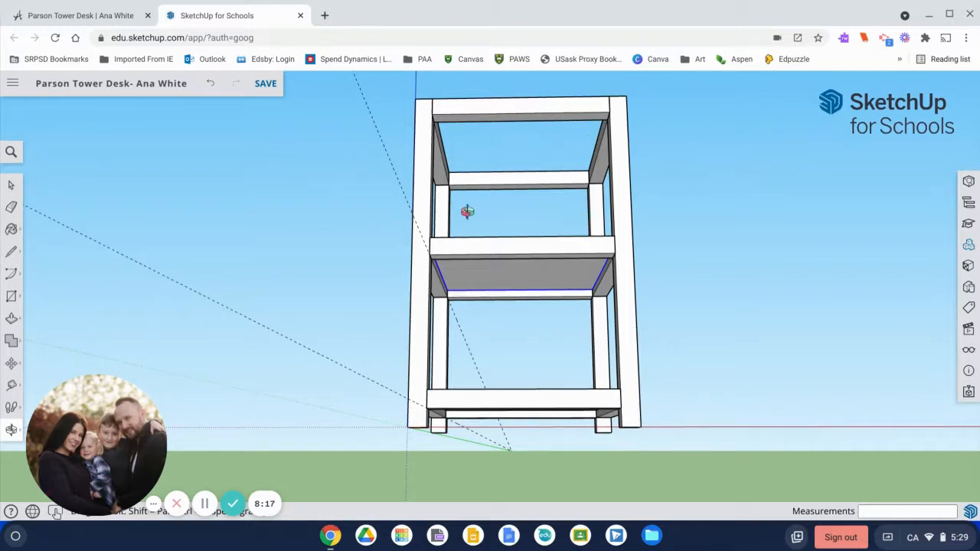
{"action": "left_click", "coordinate": [78, 17]}
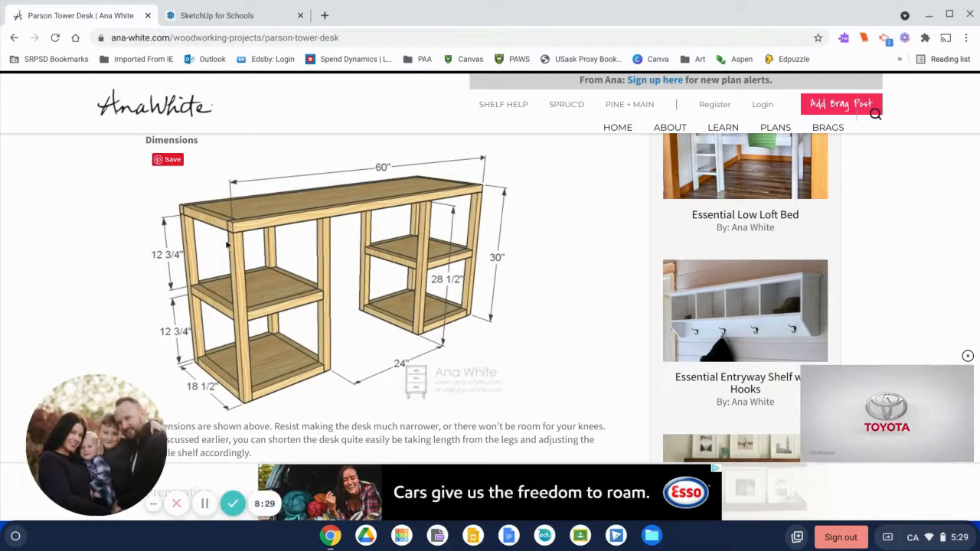
{"action": "left_click", "coordinate": [234, 17]}
{"action": "left_click_drag", "start_coordinate": [765, 173], "coordinate": [632, 314]}
{"action": "key", "text": "space"}
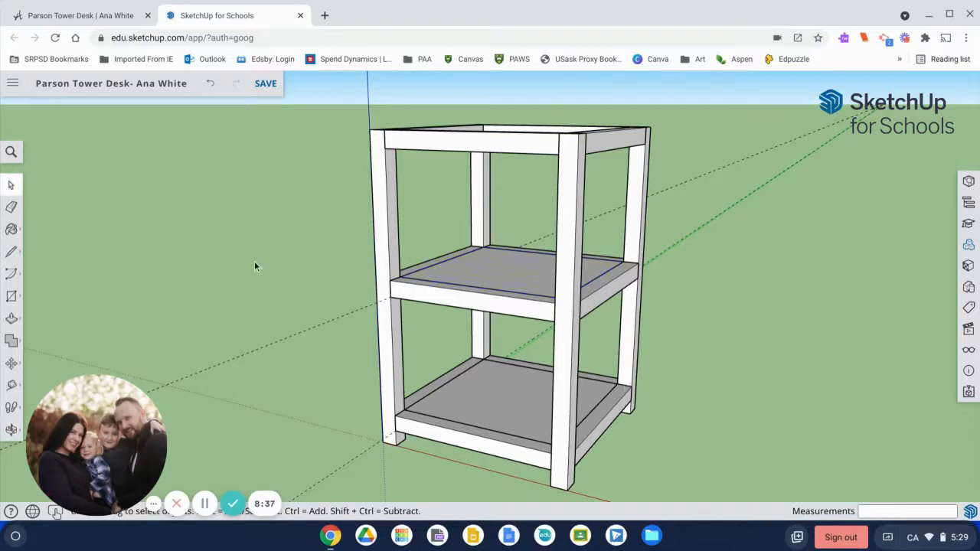
{"action": "key", "text": "o"}
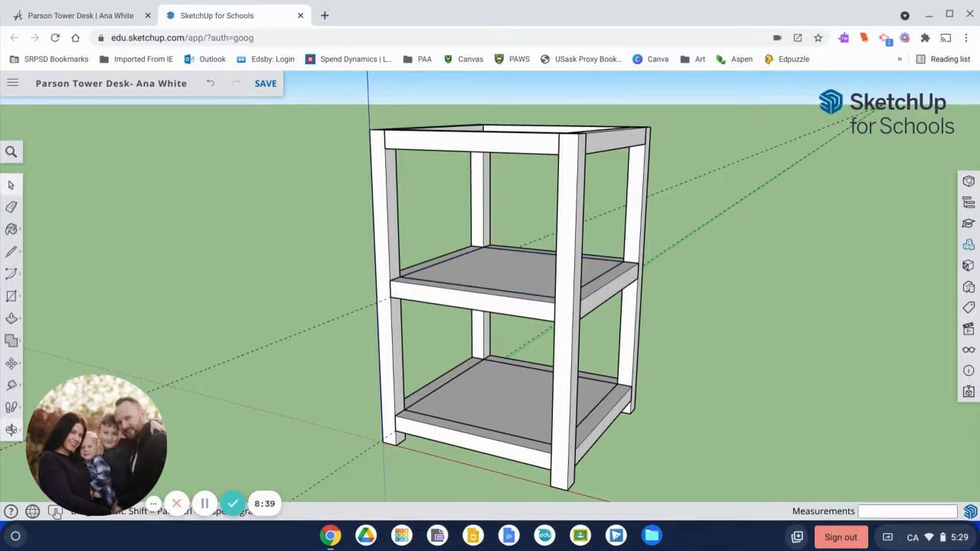
{"action": "left_click_drag", "start_coordinate": [584, 321], "coordinate": [723, 362]}
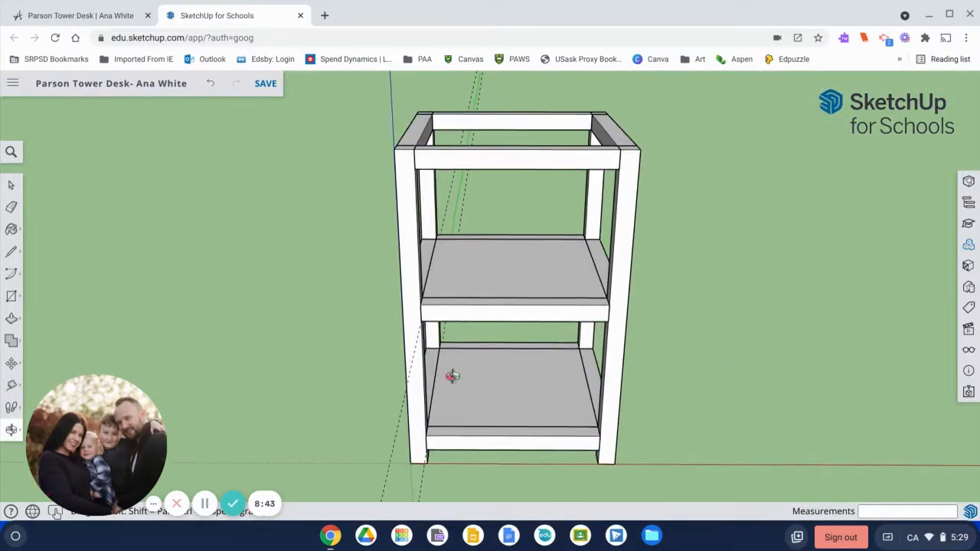
{"action": "left_click", "coordinate": [83, 17]}
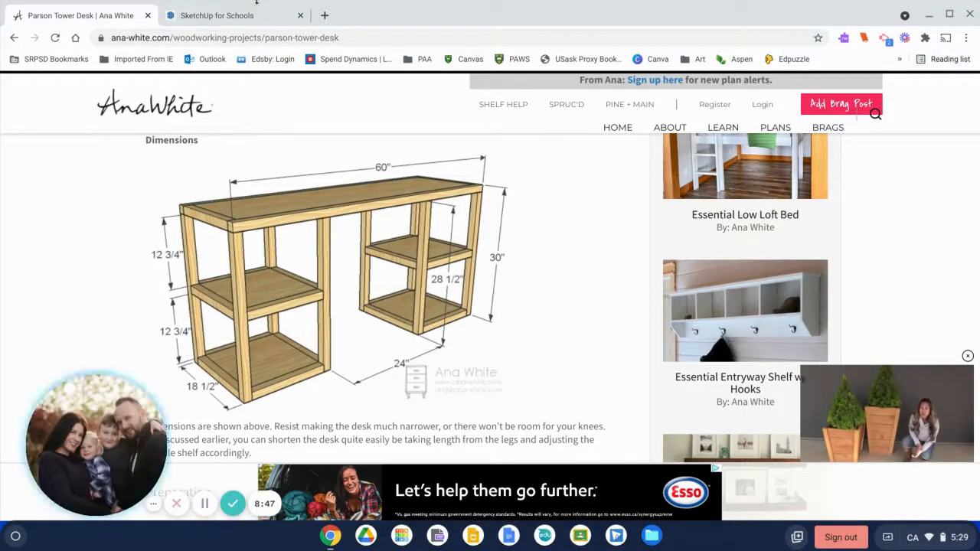
{"action": "left_click", "coordinate": [251, 15]}
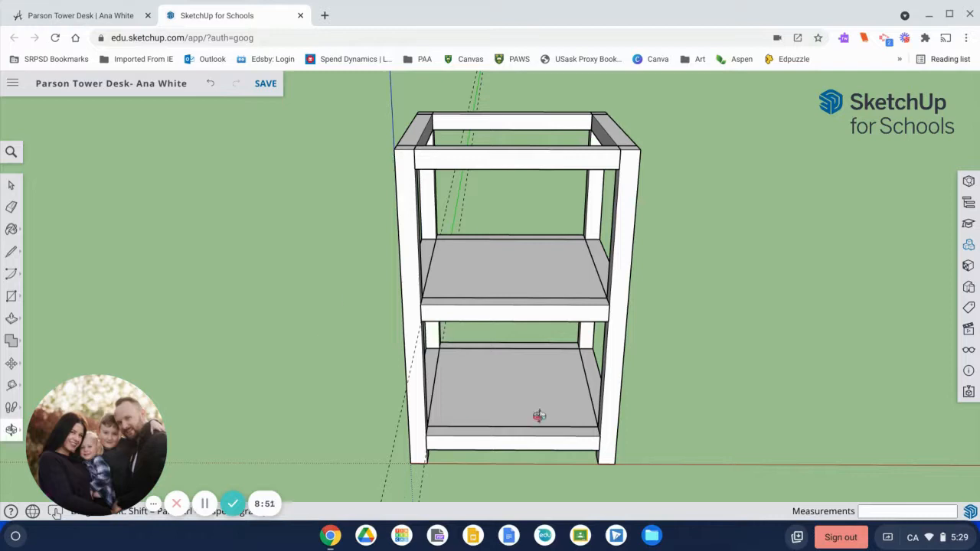
Select the entire tower with its legs, cross pieces and both shelves and make it one group
{"action": "key", "text": "space"}
{"action": "left_click_drag", "start_coordinate": [328, 96], "coordinate": [666, 480]}
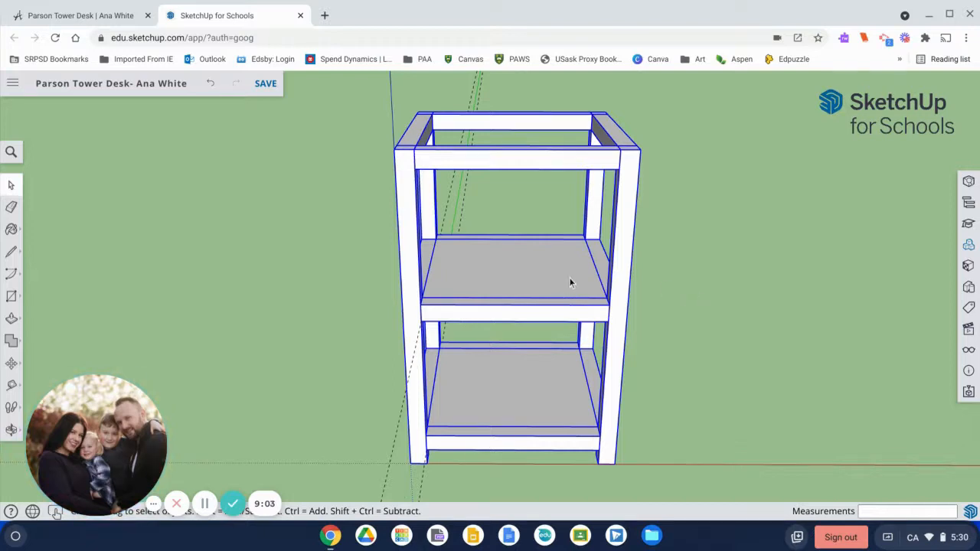
{"action": "key", "text": "g"}
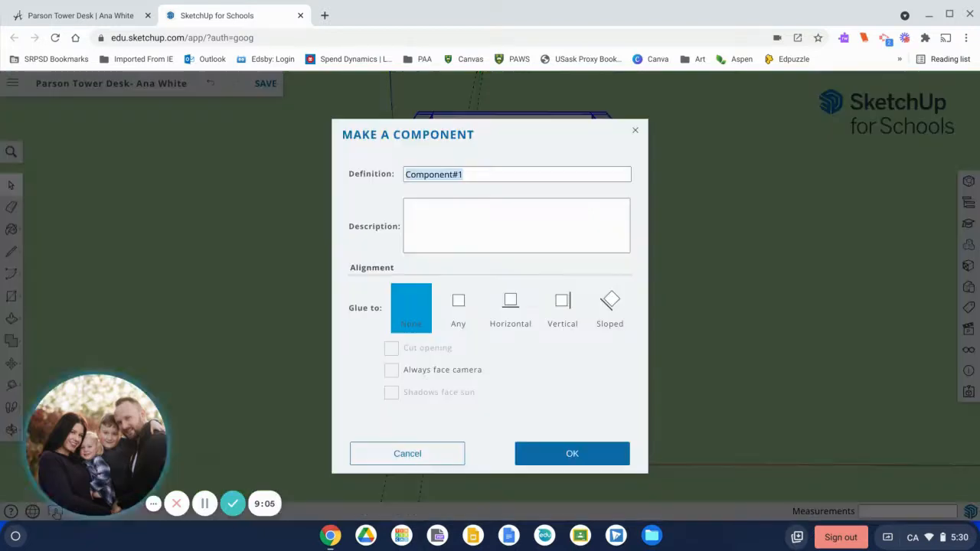
{"action": "left_click", "coordinate": [425, 453]}
{"action": "right_click", "coordinate": [559, 274]}
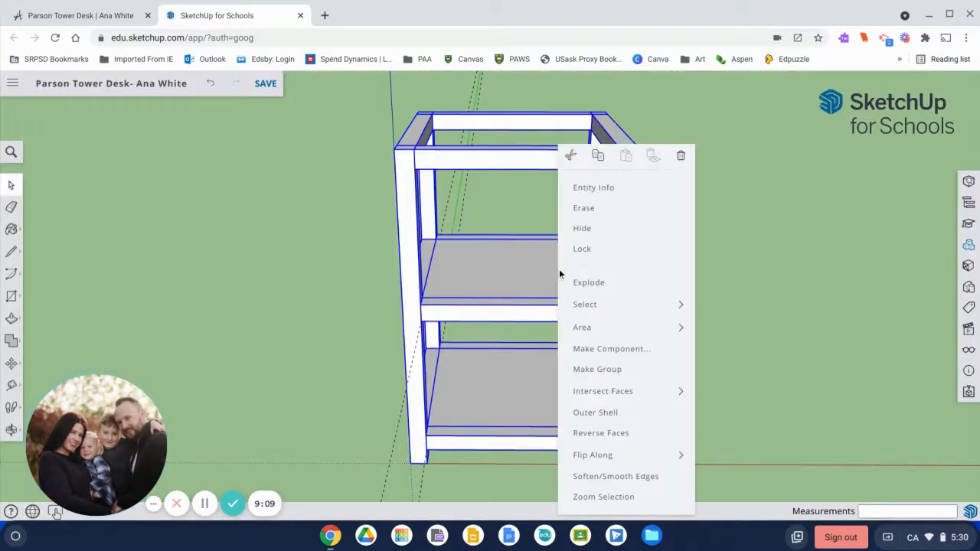
{"action": "left_click", "coordinate": [605, 370]}
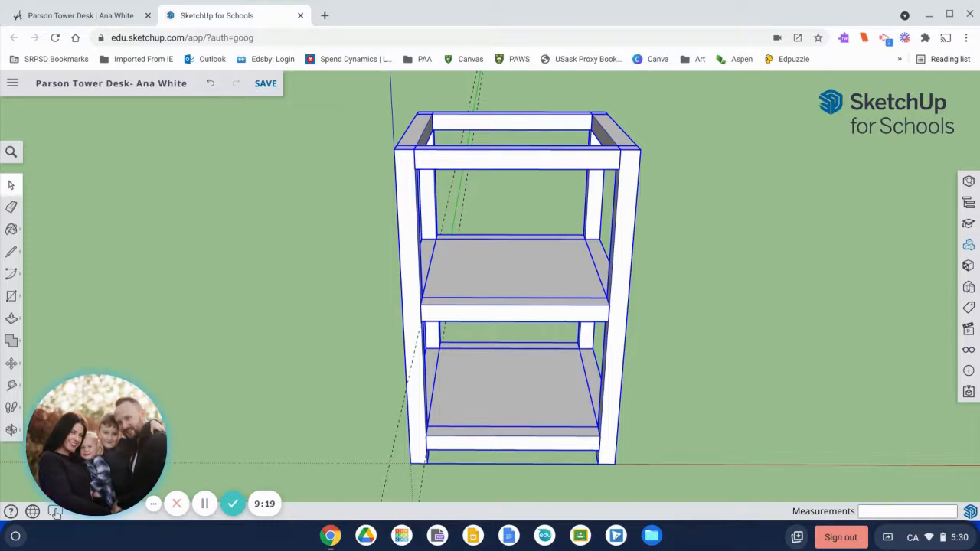
Place a guide point 5' along the red axis from the tower's front outer bottom corner at the origin
{"action": "key", "text": "t"}
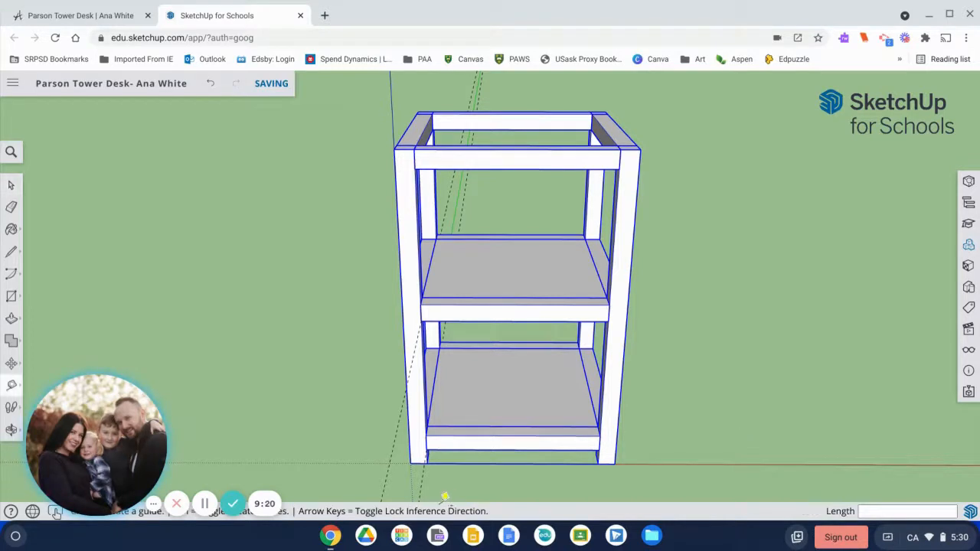
{"action": "left_click", "coordinate": [410, 463]}
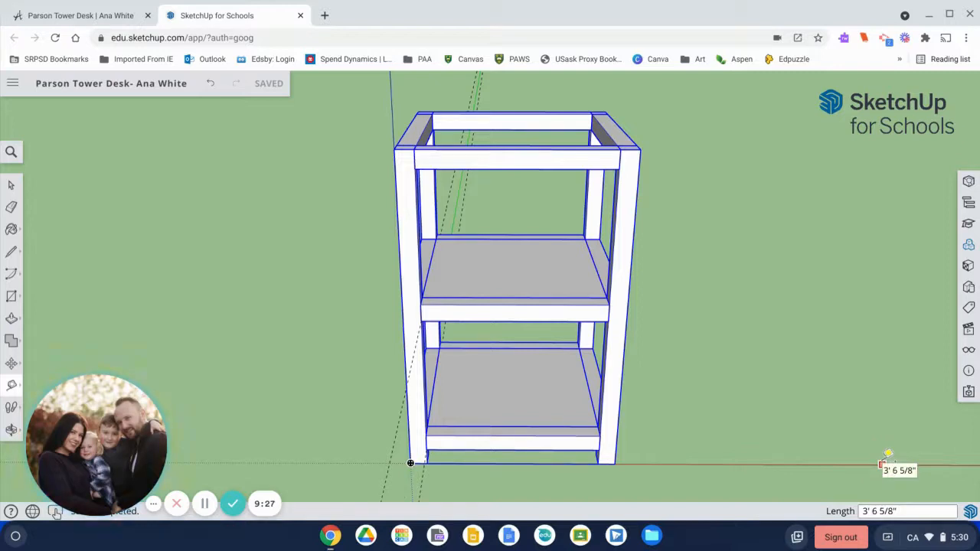
{"action": "type", "text": "5"}
{"action": "key", "text": "Return"}
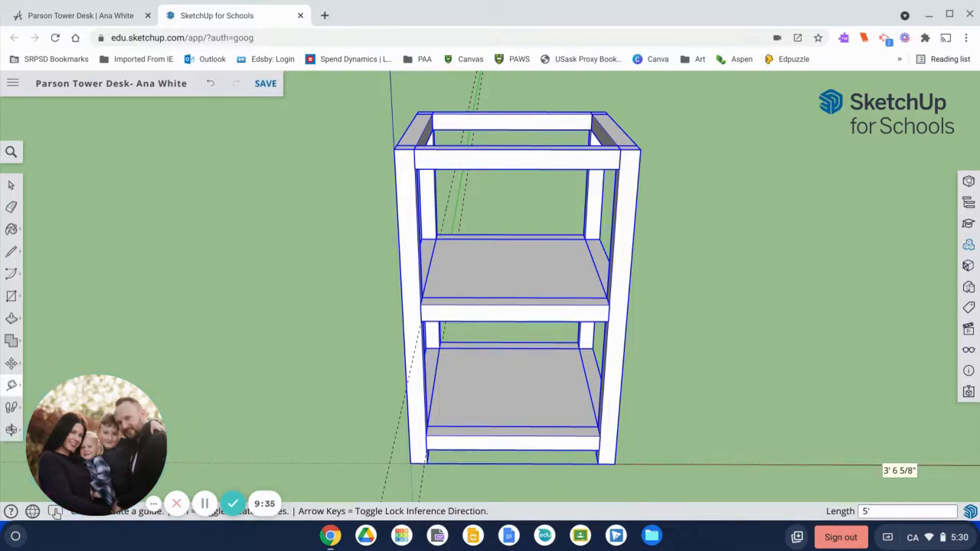
Copy the tower group 3' 5 1/2" along the red axis so its front right bottom corner meets the guide point
{"action": "scroll", "coordinate": [892, 463], "scroll_direction": "up", "scroll_amount": 3}
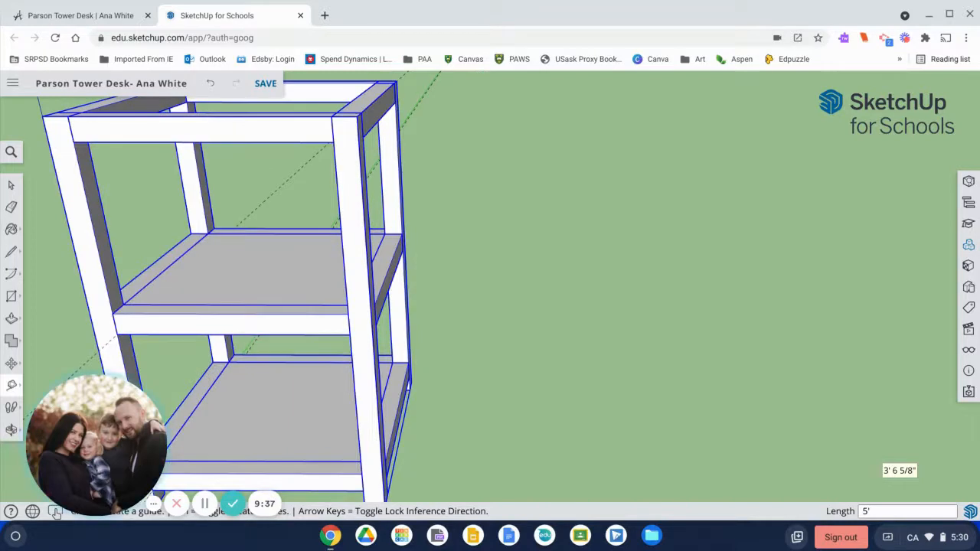
{"action": "key", "text": "h"}
{"action": "left_click_drag", "start_coordinate": [613, 401], "coordinate": [559, 241]}
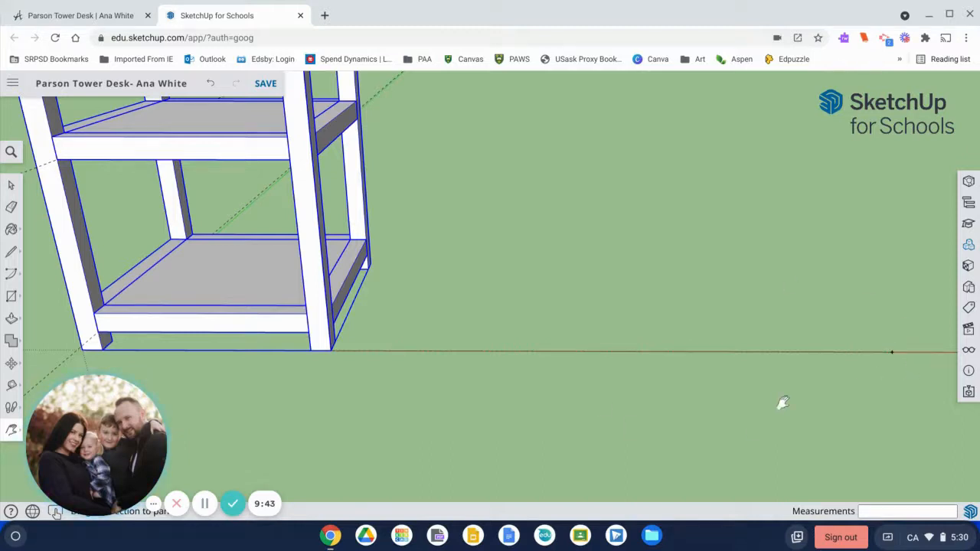
{"action": "key", "text": "m"}
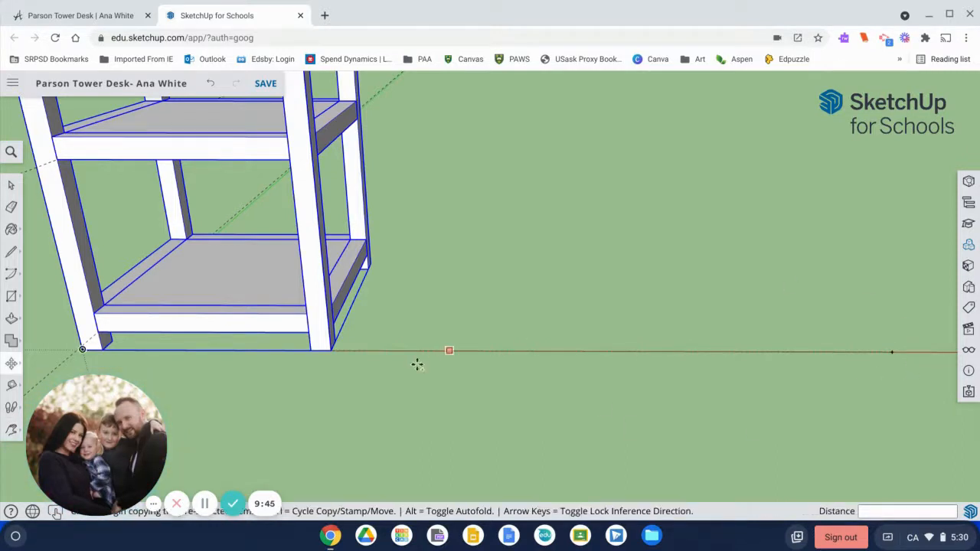
{"action": "left_click", "coordinate": [331, 350]}
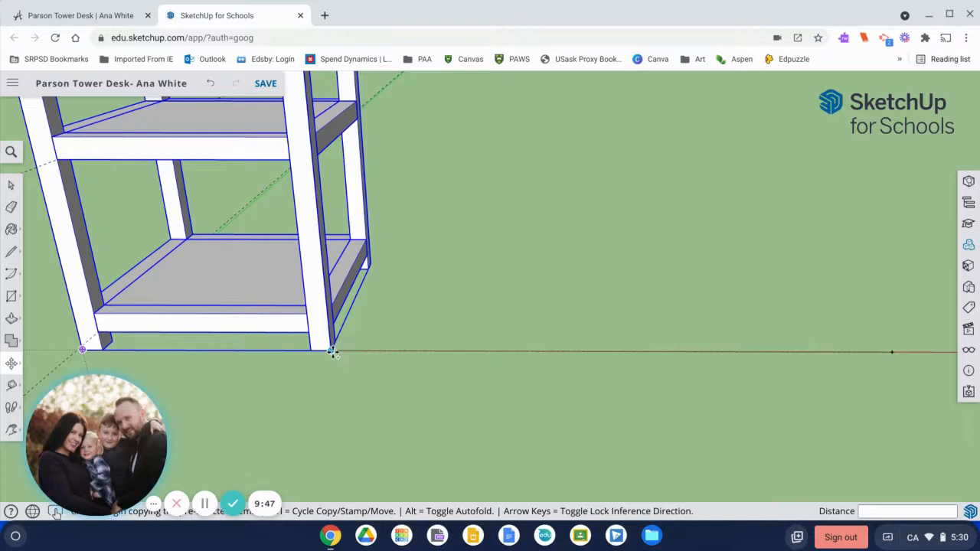
{"action": "key", "text": "ctrl"}
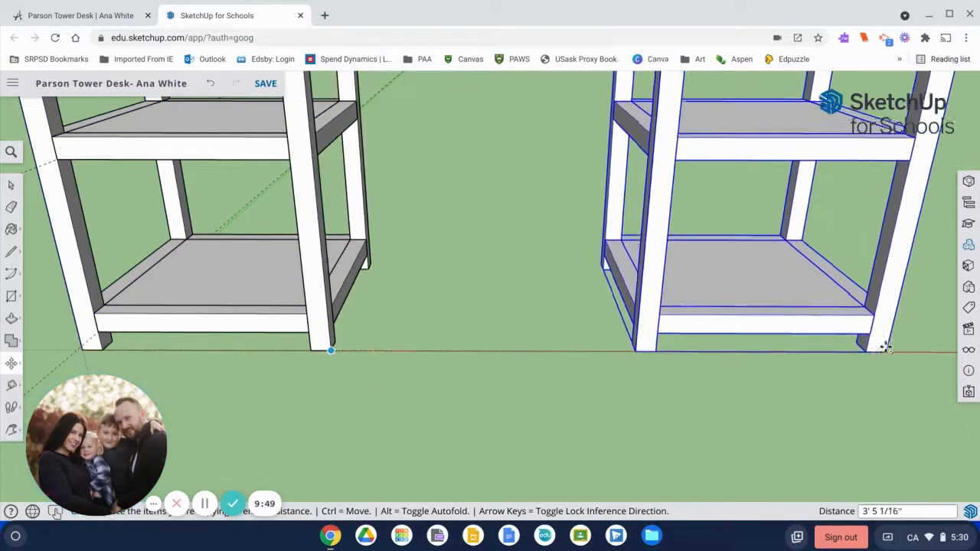
{"action": "left_click", "coordinate": [888, 350]}
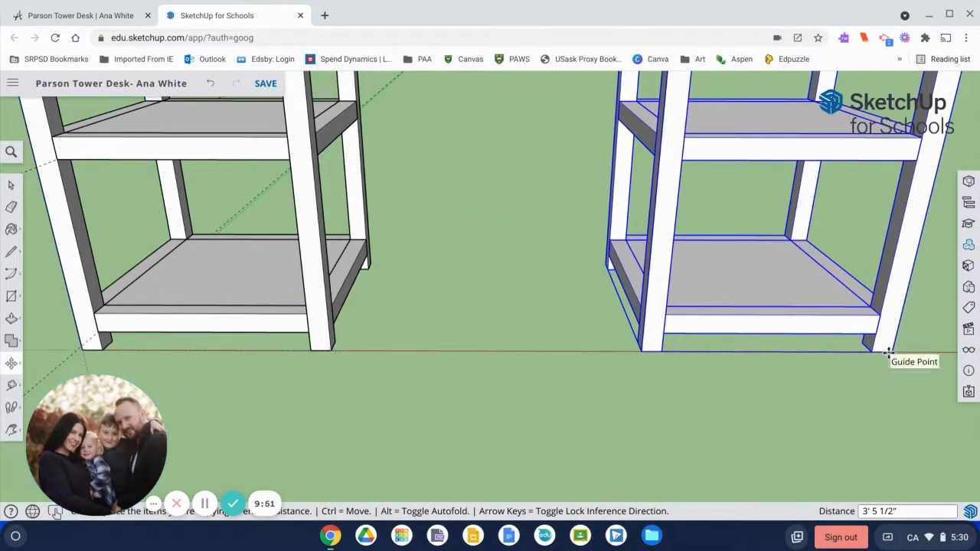
{"action": "key", "text": "space"}
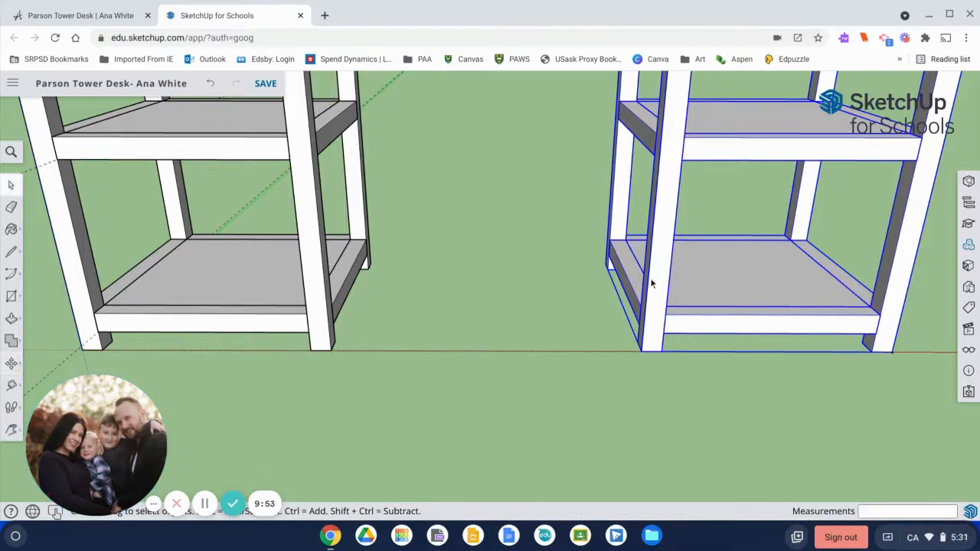
Draw a 5' by 1' 6 1/2" rectangle across both tower tops, from the front outer corner of one to the opposite rear outer corner
{"action": "left_click", "coordinate": [12, 429]}
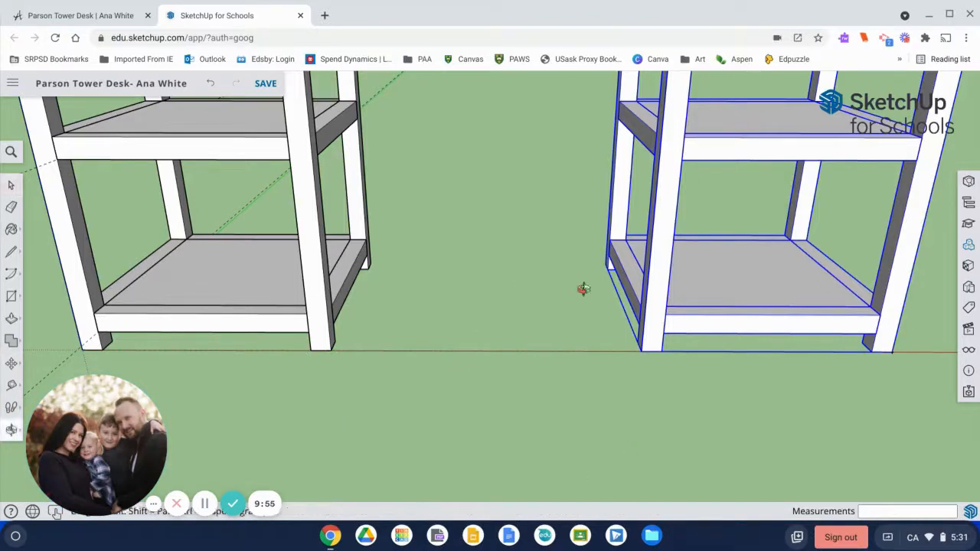
{"action": "key", "text": "h"}
{"action": "left_click_drag", "start_coordinate": [490, 227], "coordinate": [509, 420]}
{"action": "scroll", "coordinate": [509, 420], "scroll_direction": "down", "scroll_amount": 5}
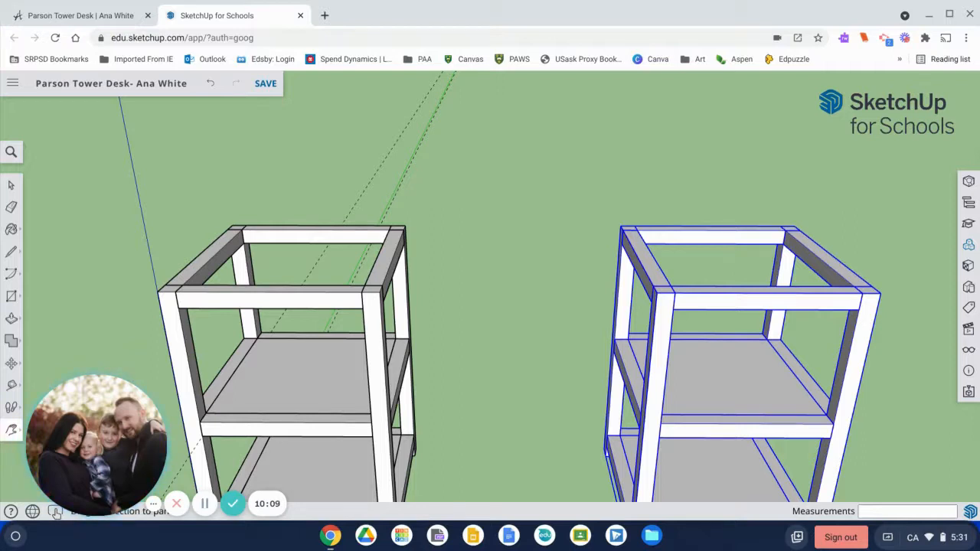
{"action": "key", "text": "r"}
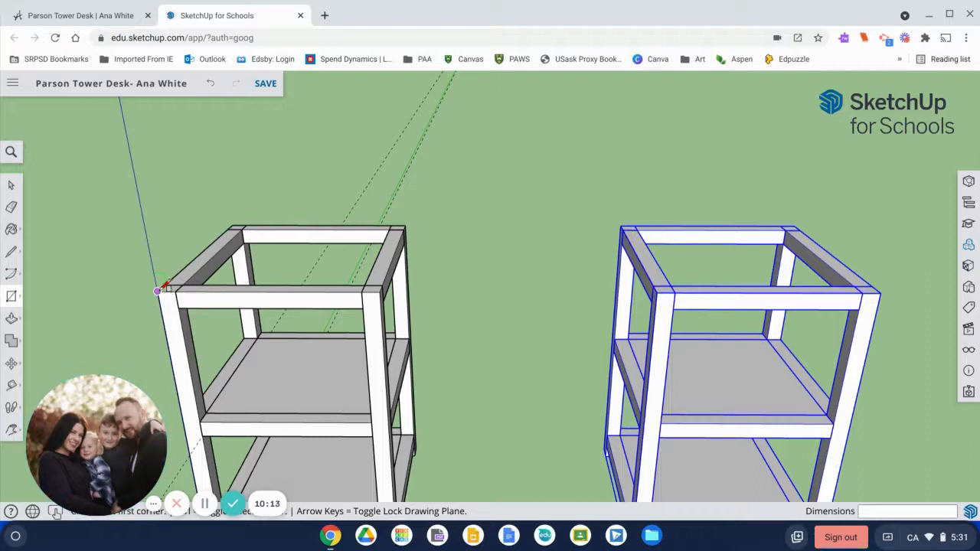
{"action": "left_click", "coordinate": [157, 291]}
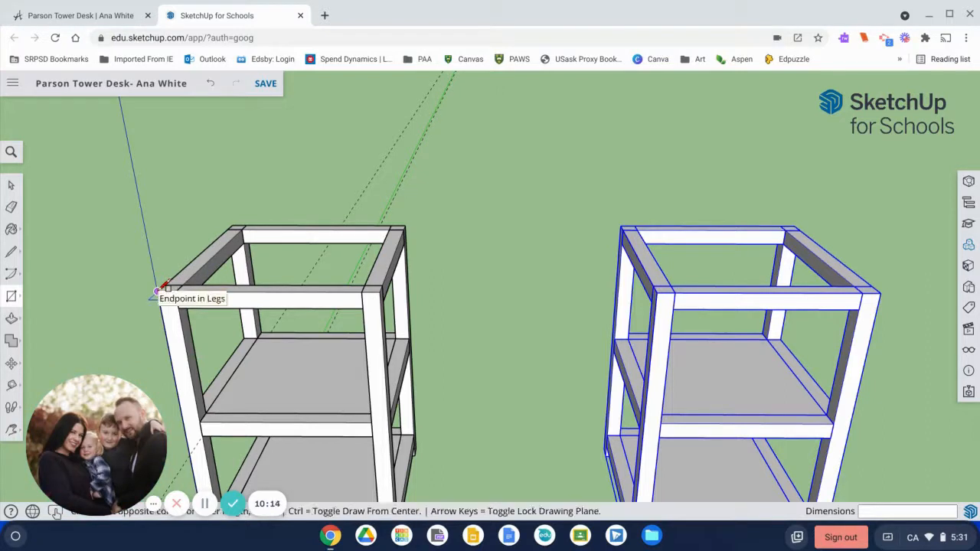
{"action": "left_click", "coordinate": [801, 219]}
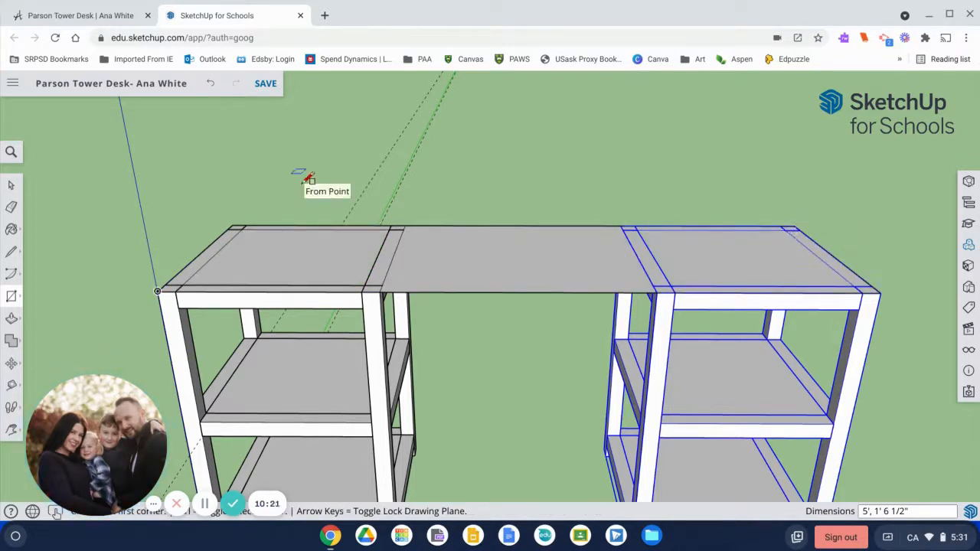
Push/Pull the desktop rectangle 3/4" upward to form a board across both towers
{"action": "key", "text": "p"}
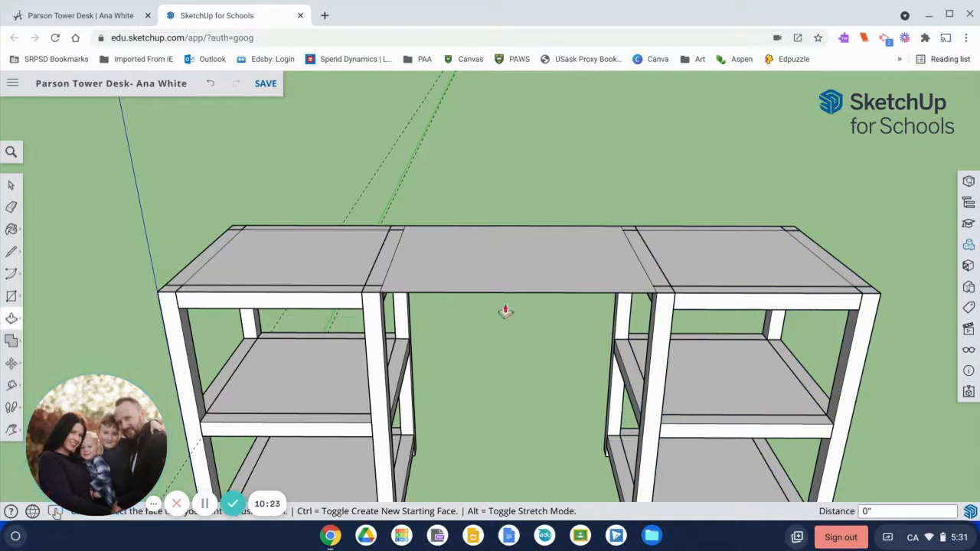
{"action": "left_click", "coordinate": [513, 286]}
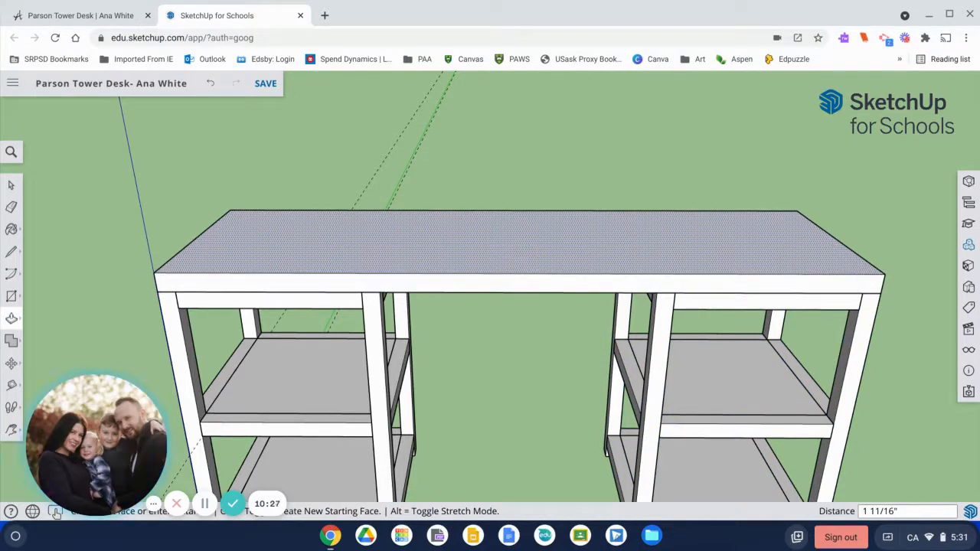
{"action": "type", "text": "4"}
{"action": "key", "text": "Return"}
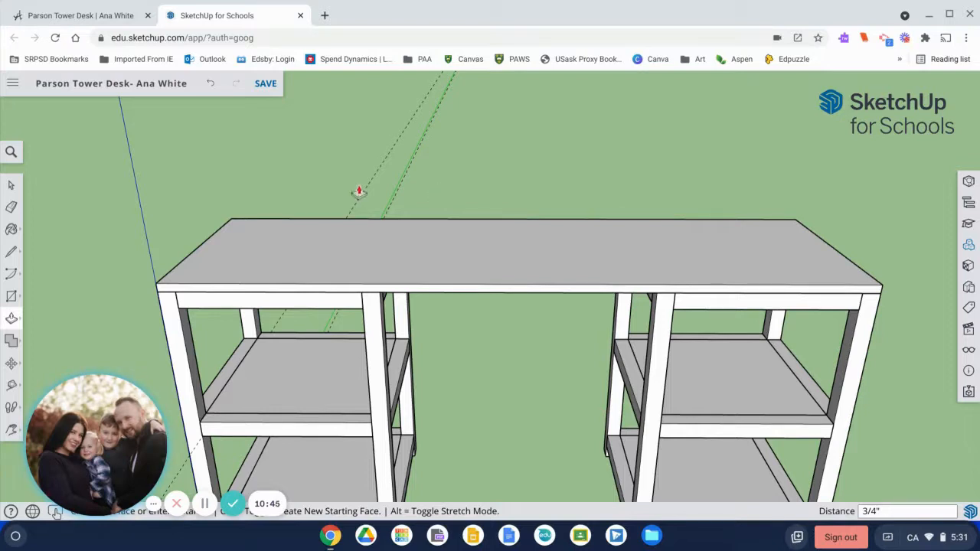
Compare the desktop and its edges with the dimensioned drawing on Ana White's plan page, returning to the model after checking
{"action": "left_click", "coordinate": [67, 15]}
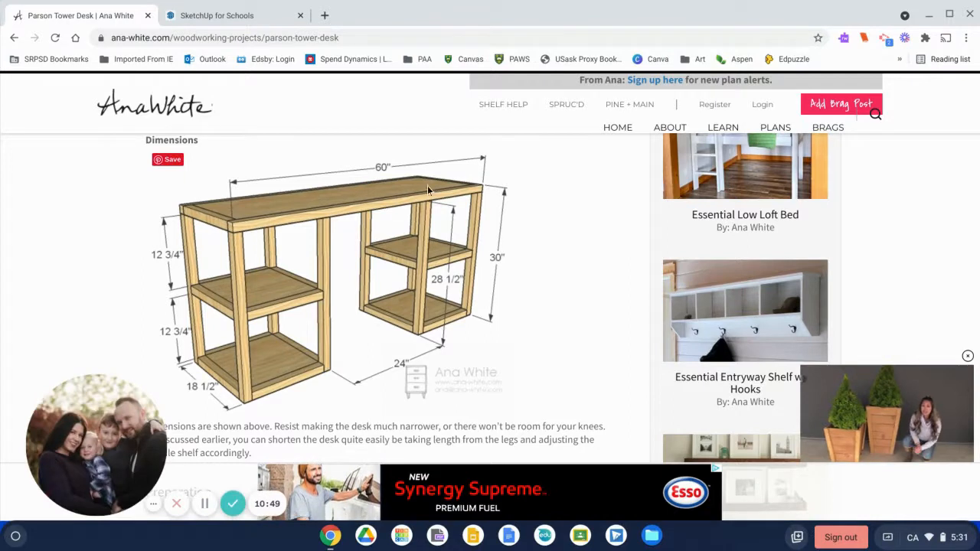
{"action": "left_click", "coordinate": [297, 25]}
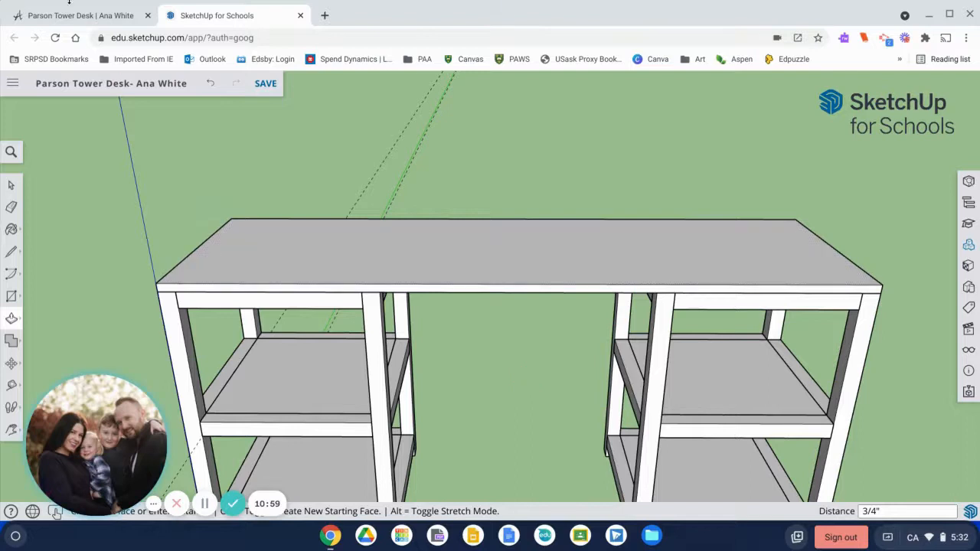
{"action": "left_click", "coordinate": [70, 15]}
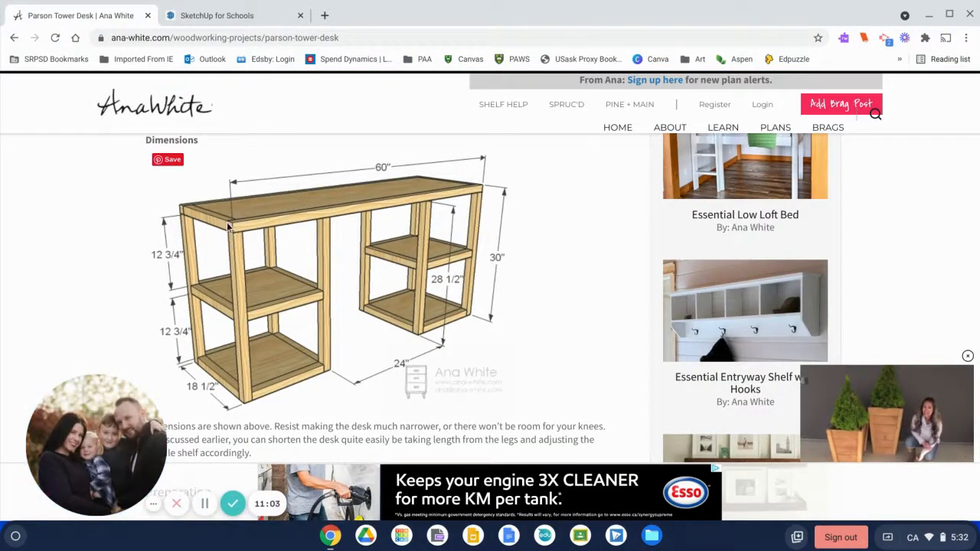
{"action": "left_click", "coordinate": [217, 15]}
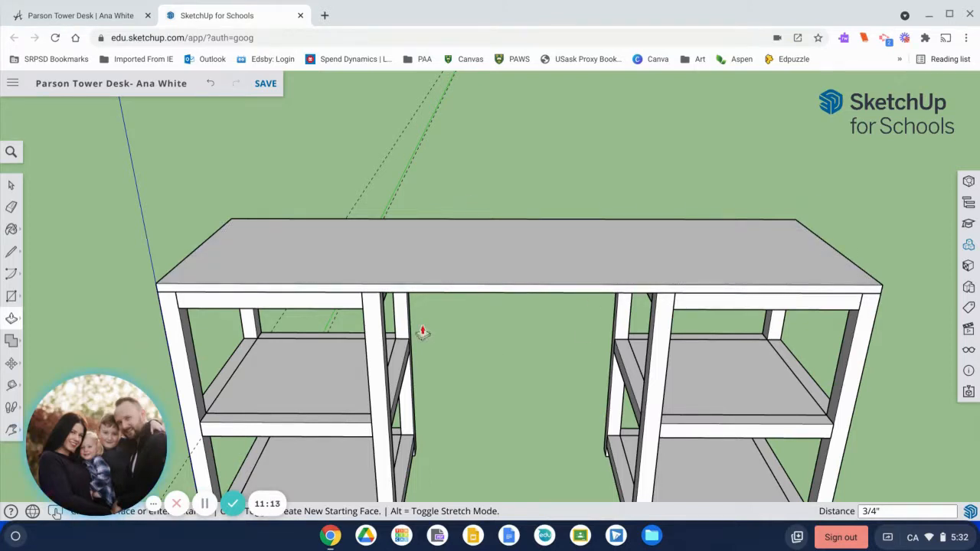
Select the whole desktop board and make it a component named "top"
{"action": "key", "text": "space"}
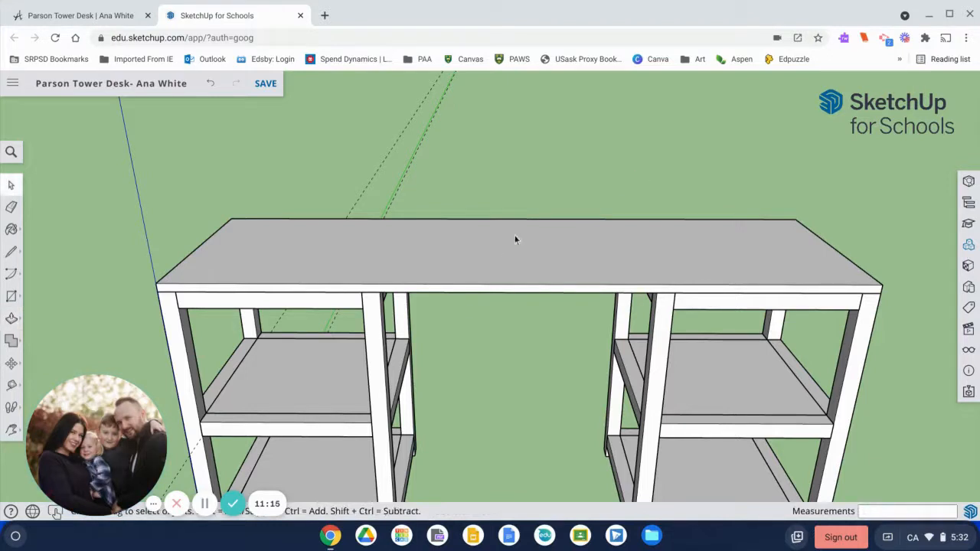
{"action": "double_click", "coordinate": [529, 250]}
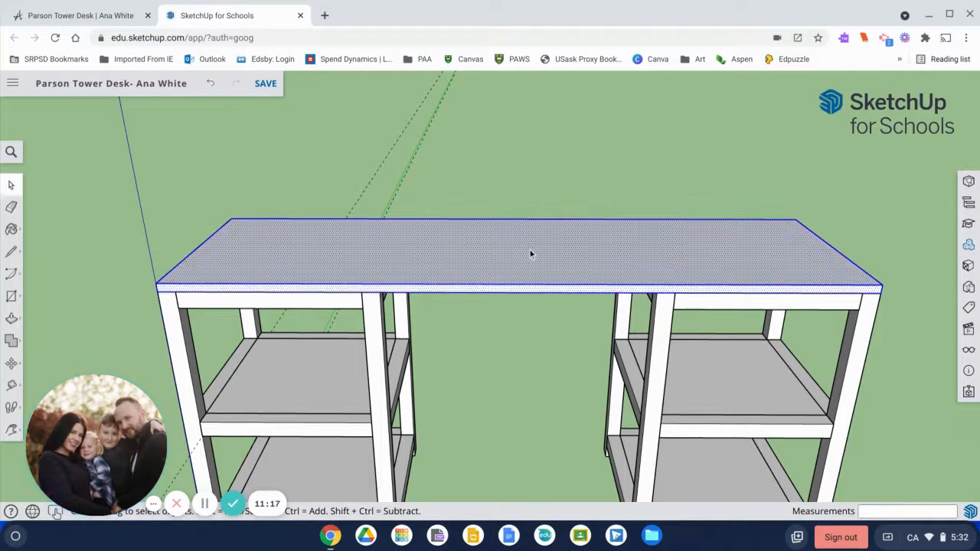
{"action": "type", "text": "g"}
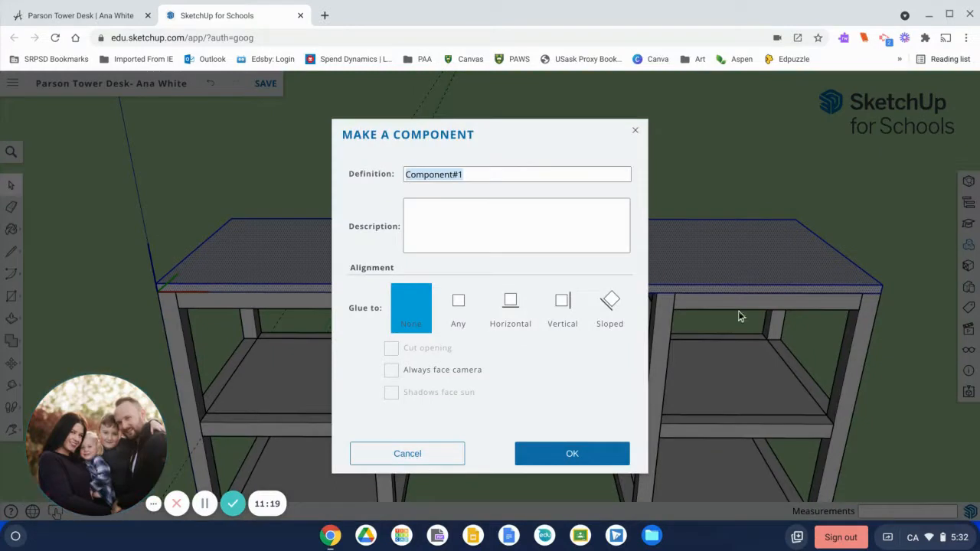
{"action": "type", "text": "top"}
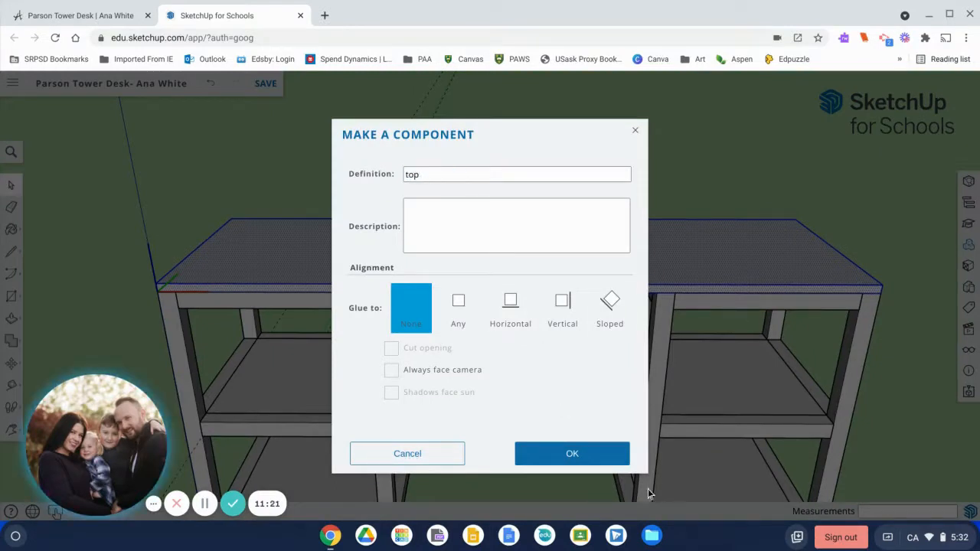
{"action": "left_click", "coordinate": [545, 459]}
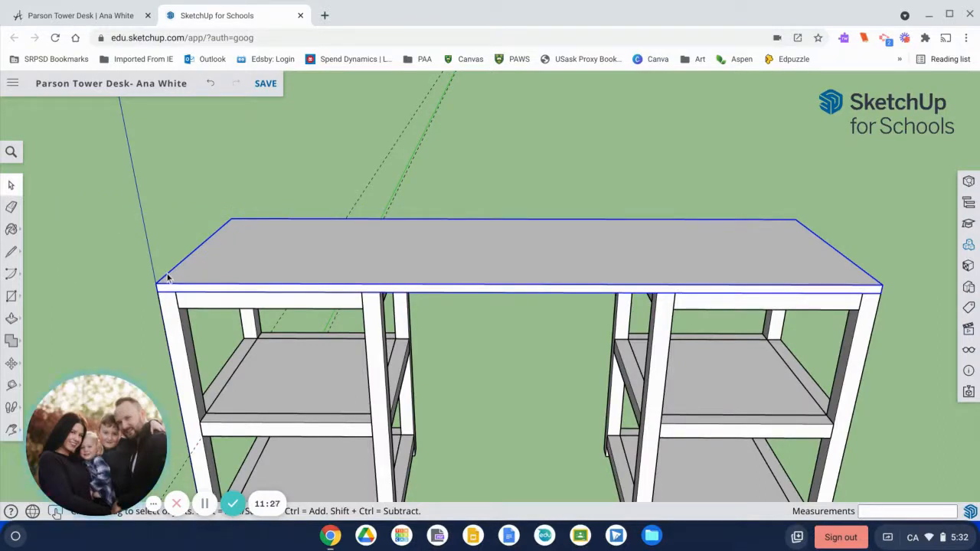
{"action": "key", "text": "o"}
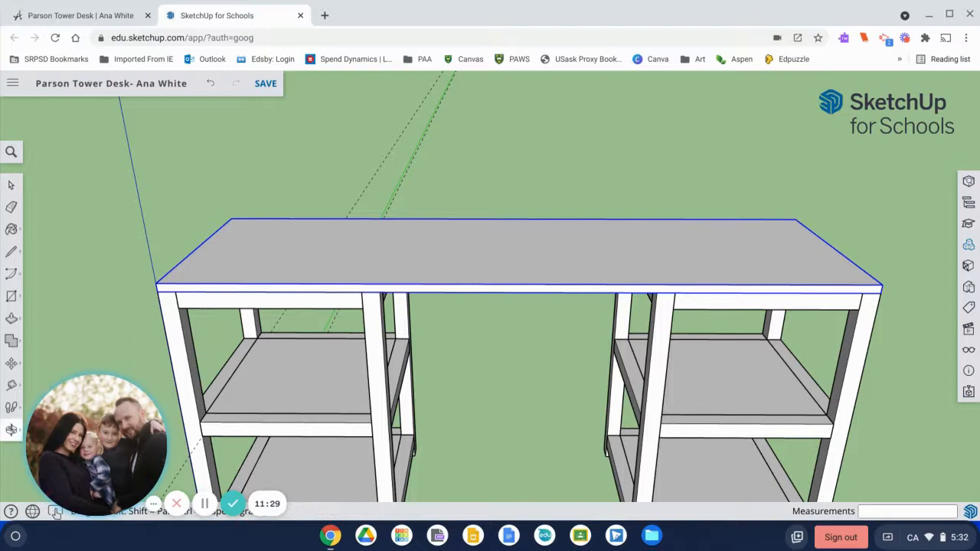
{"action": "right_click", "coordinate": [341, 185]}
{"action": "left_click", "coordinate": [609, 195]}
{"action": "left_click_drag", "start_coordinate": [608, 194], "coordinate": [618, 363]}
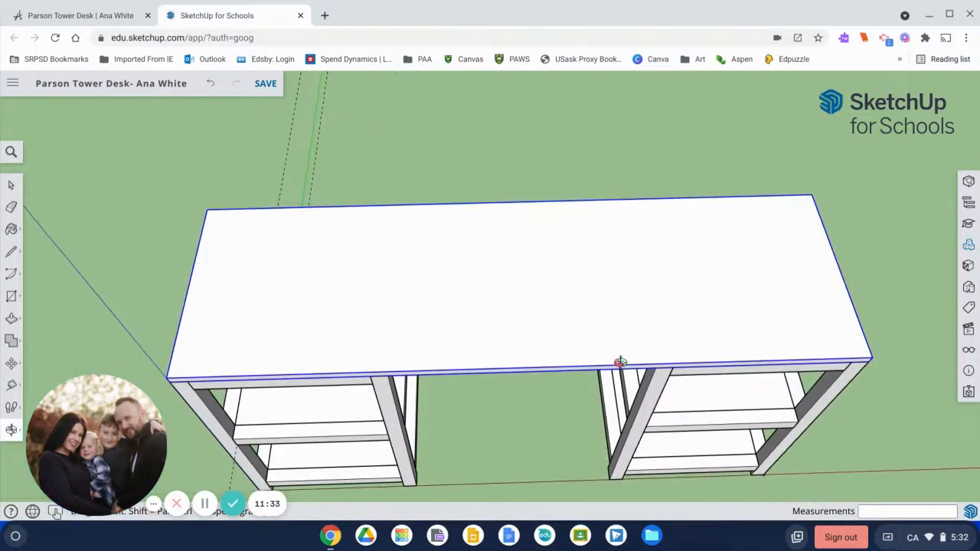
{"action": "key", "text": "space"}
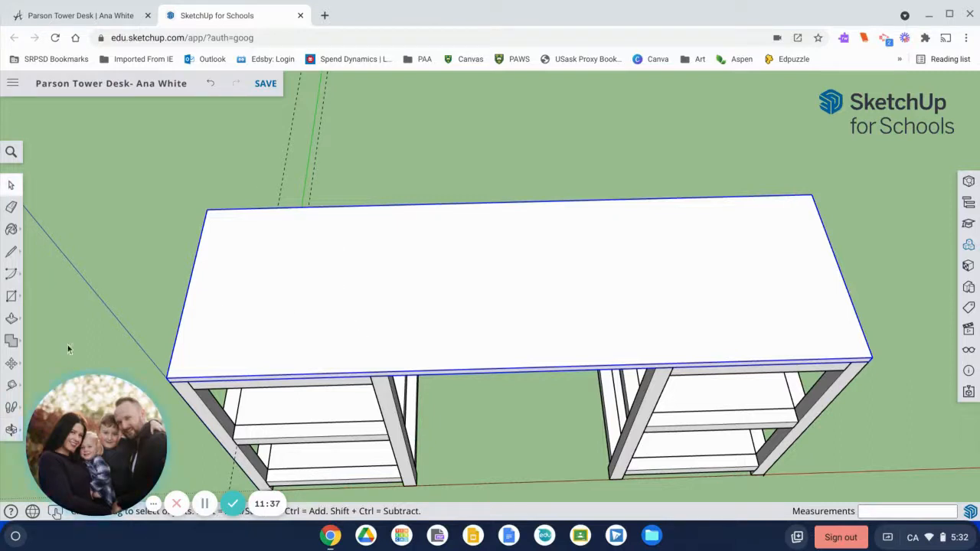
{"action": "left_click", "coordinate": [18, 342]}
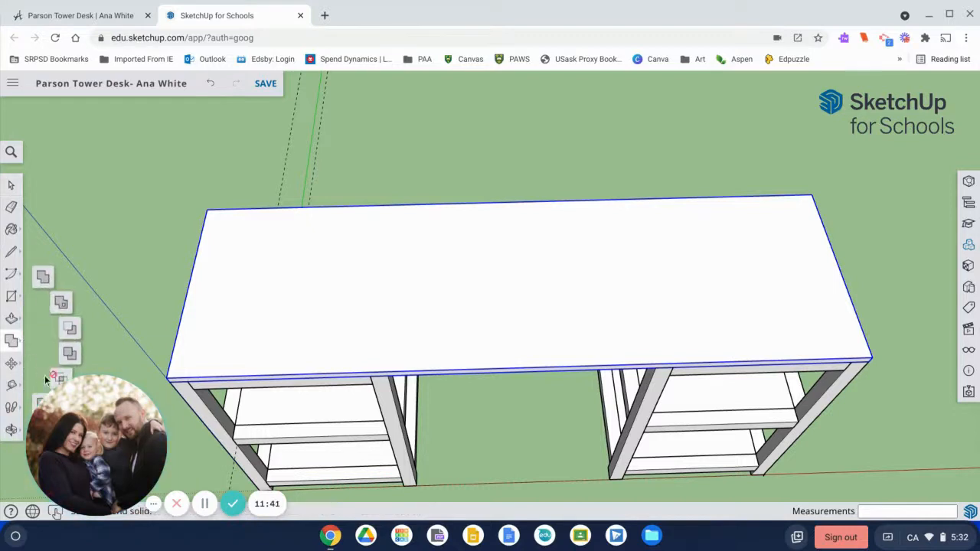
{"action": "left_click", "coordinate": [12, 319]}
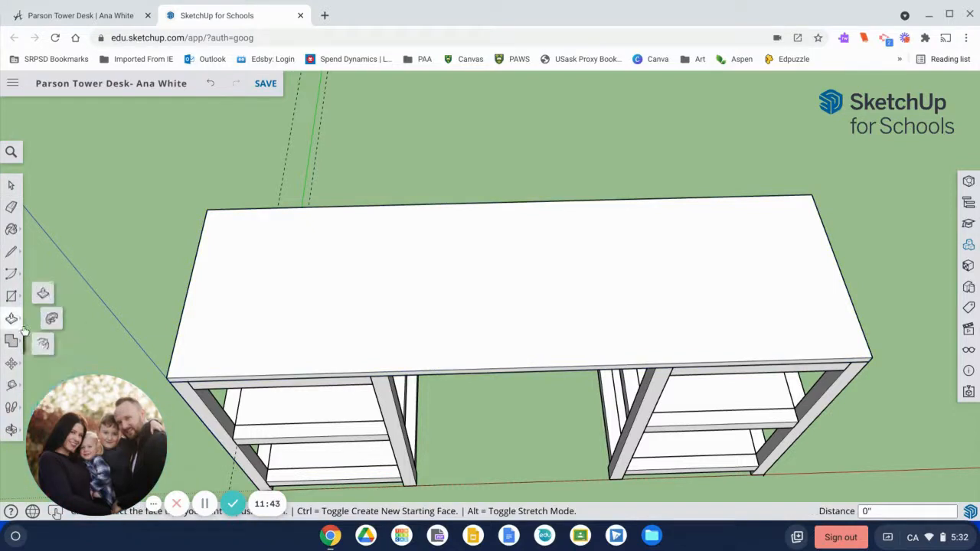
{"action": "left_click", "coordinate": [52, 318]}
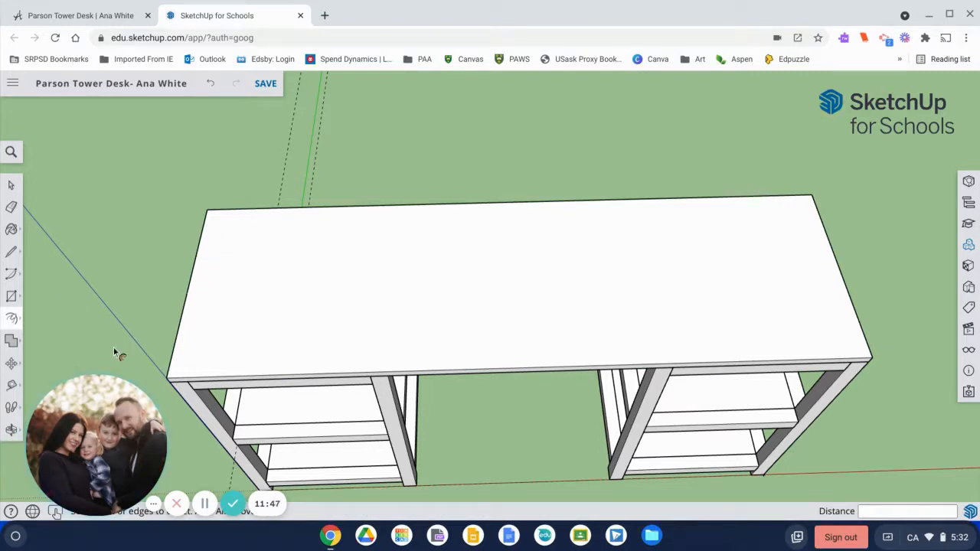
{"action": "key", "text": "space"}
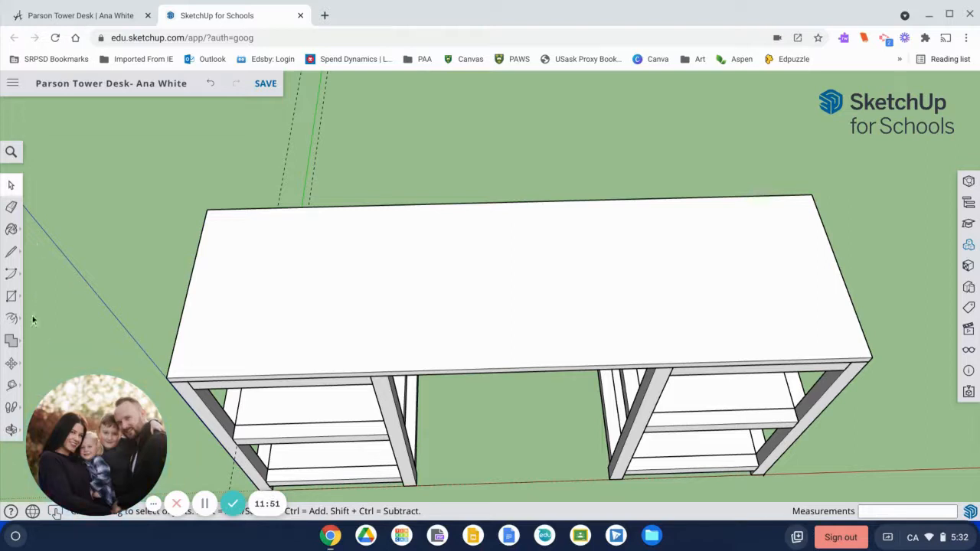
Place guide lines 3/4" outside the desktop's two short ends and its front edge
{"action": "key", "text": "t"}
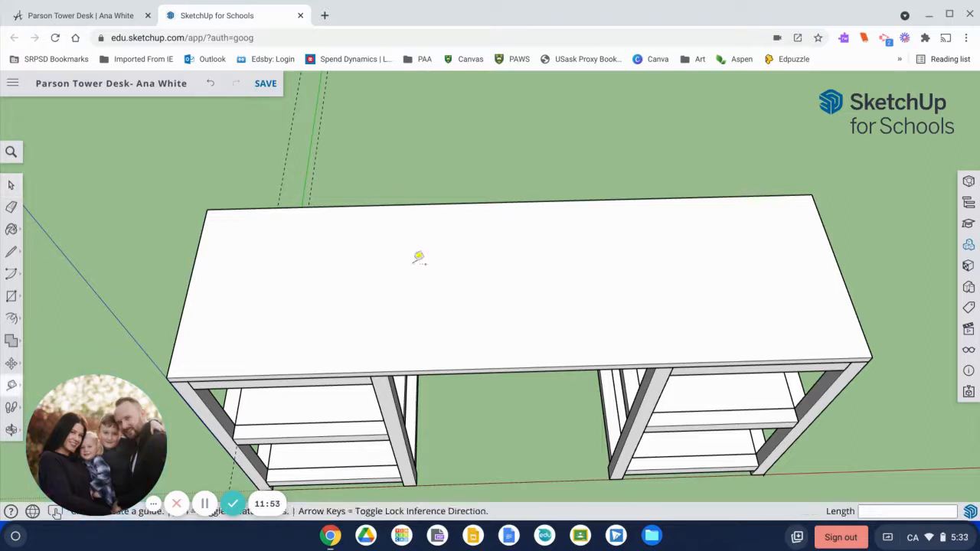
{"action": "left_click", "coordinate": [183, 308]}
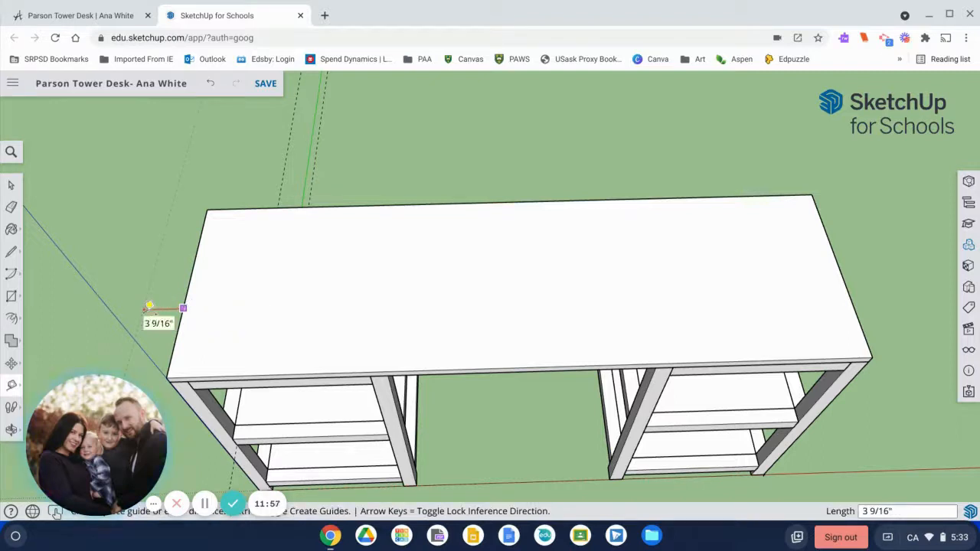
{"action": "type", "text": "3/4"}
{"action": "key", "text": "Return"}
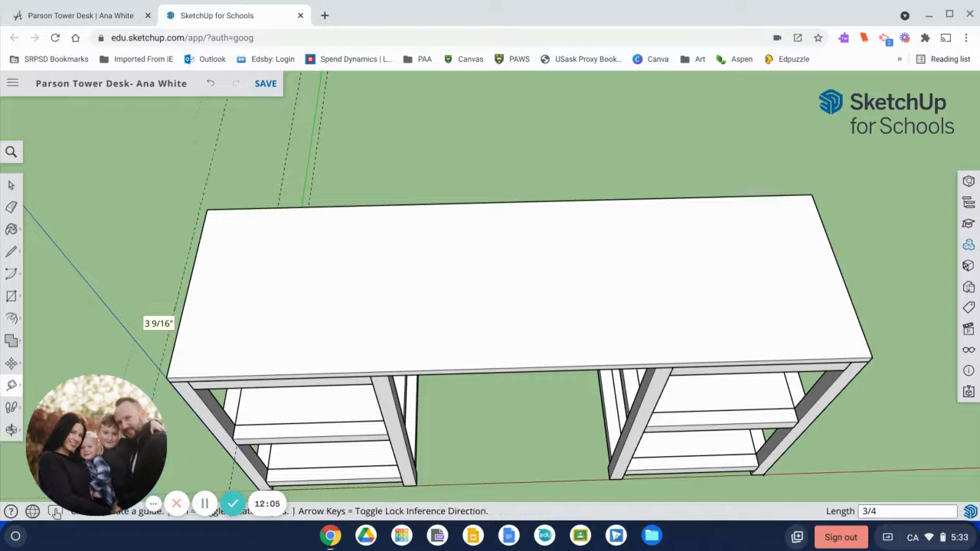
{"action": "left_click", "coordinate": [841, 268]}
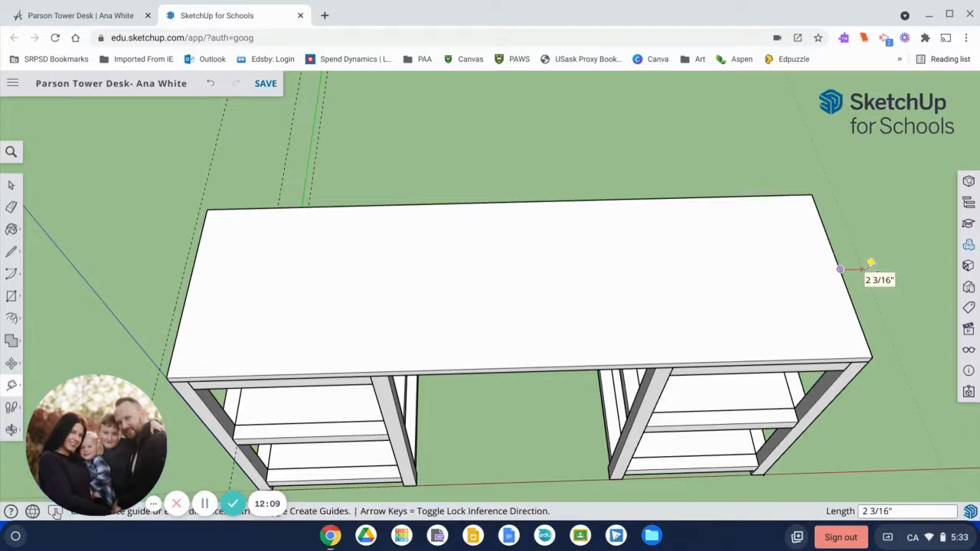
{"action": "type", "text": "3/4"}
{"action": "key", "text": "Return"}
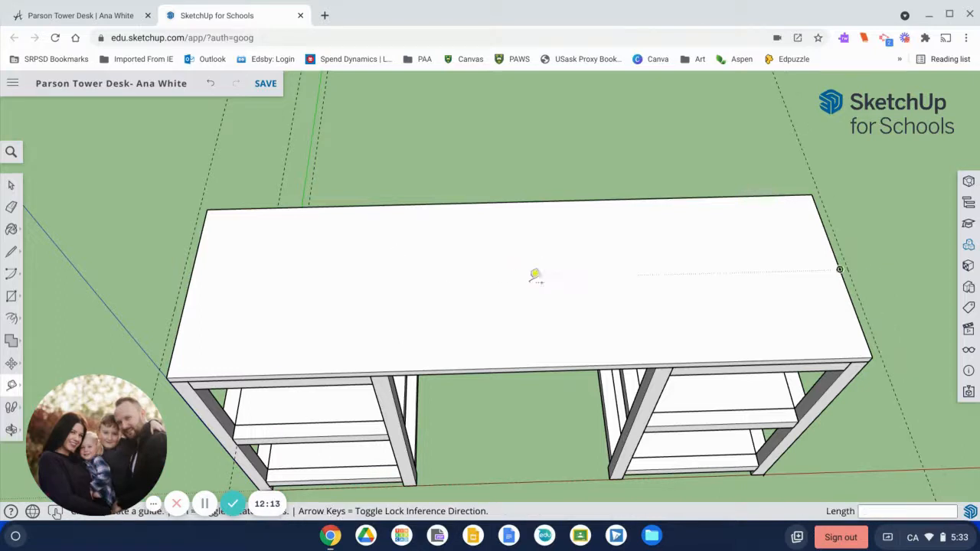
{"action": "left_click", "coordinate": [548, 365]}
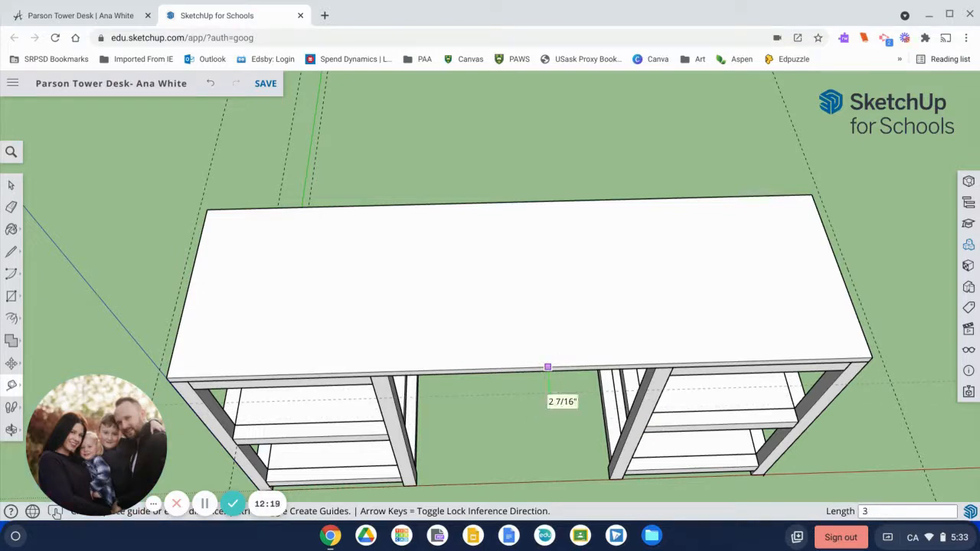
{"action": "left_click", "coordinate": [548, 392]}
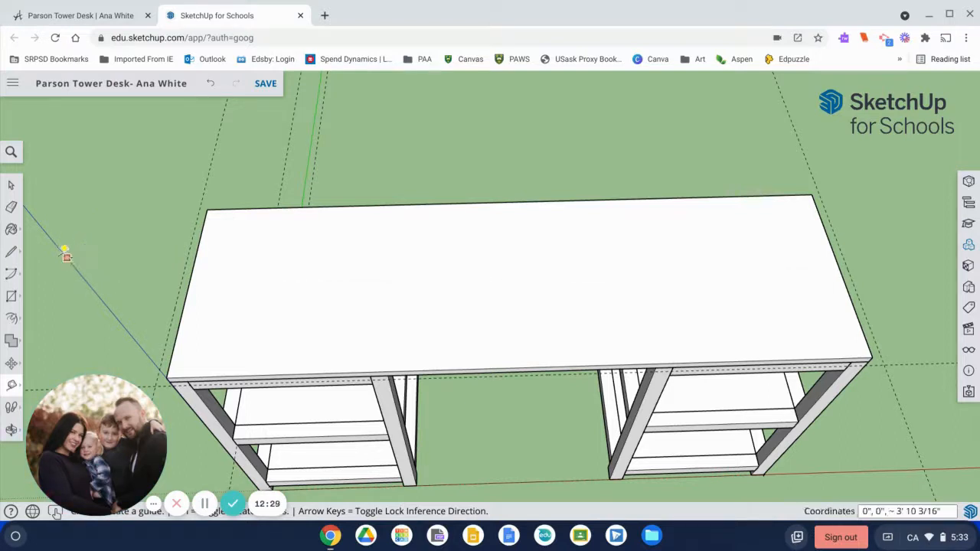
Draw a 5' 1 1/2" by 1' 7 1/4" rectangle around the desktop, from a front guide intersection to the opposite side guide at the rear edge
{"action": "left_click", "coordinate": [11, 251]}
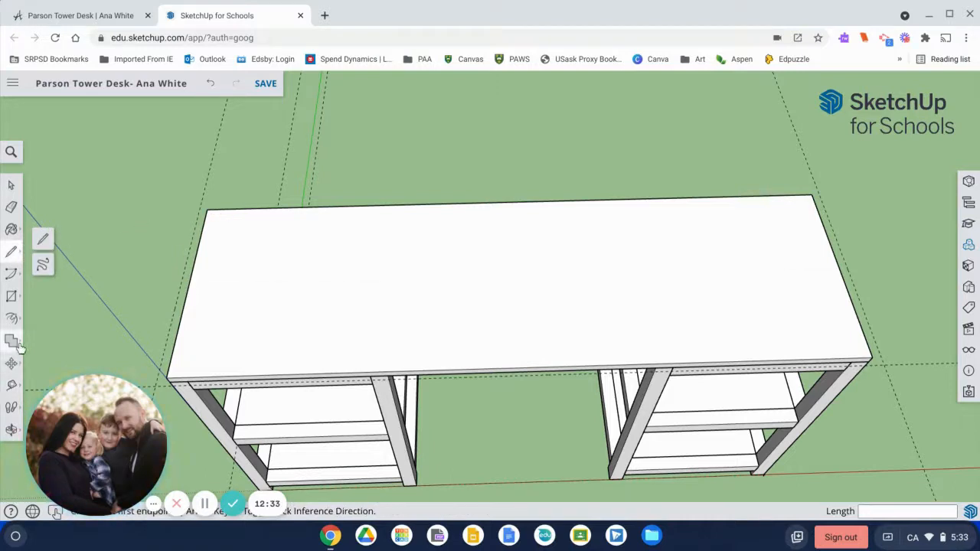
{"action": "left_click", "coordinate": [10, 296]}
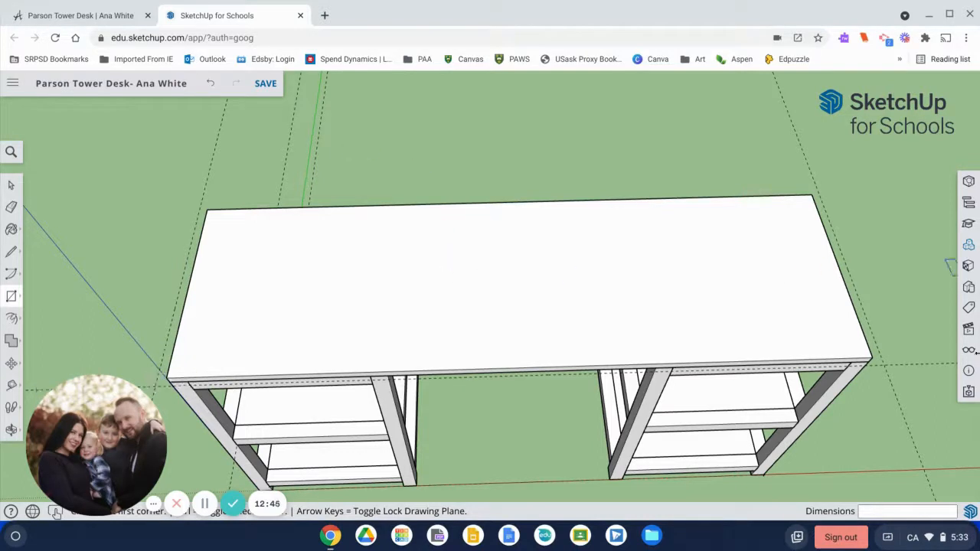
{"action": "left_click", "coordinate": [885, 364]}
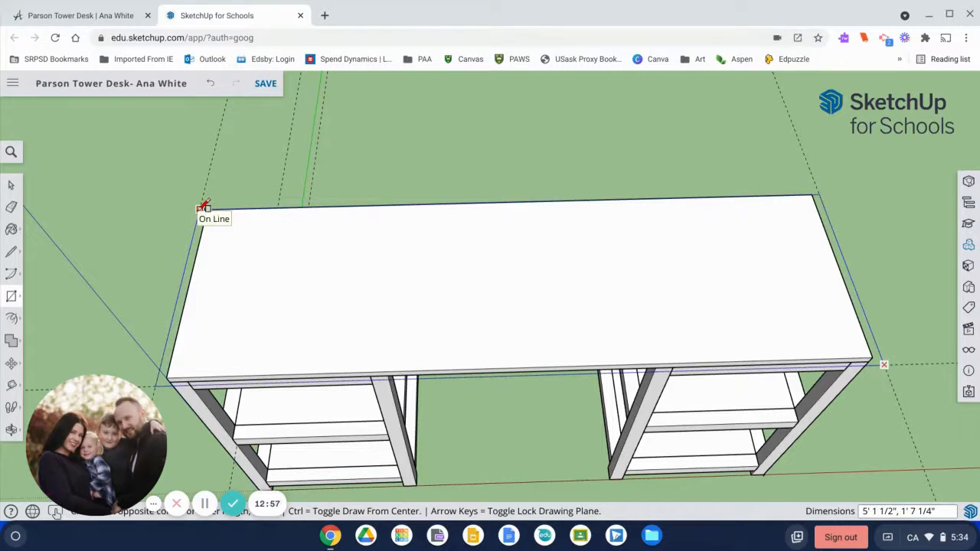
{"action": "left_click", "coordinate": [203, 208]}
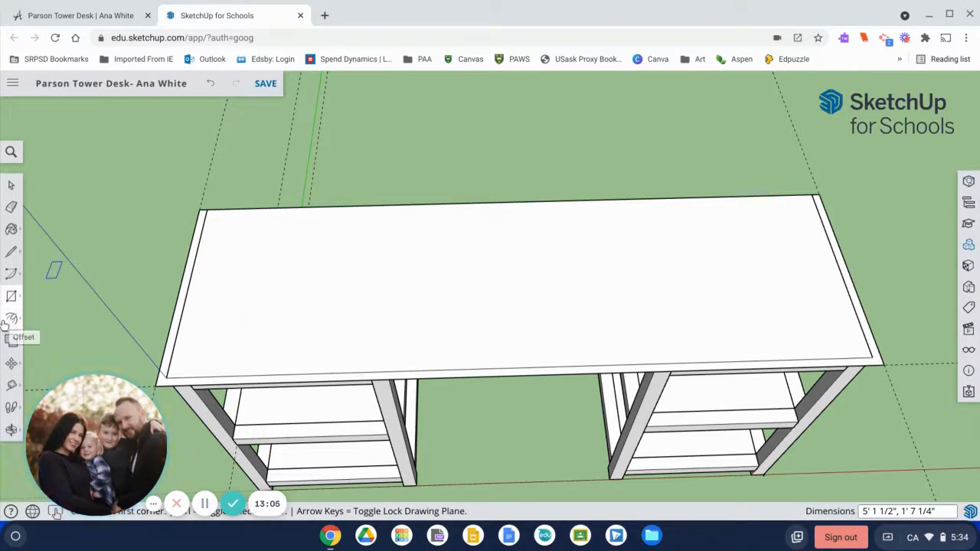
Draw a diagonal mitre line from the desktop's front-left corner to the matching outer corner of the trim rectangle
{"action": "left_click", "coordinate": [11, 251]}
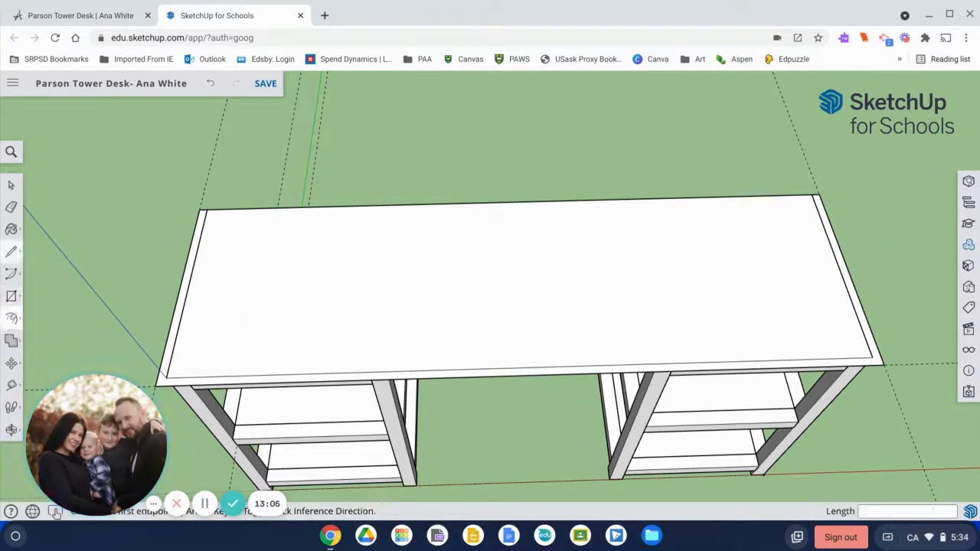
{"action": "left_click", "coordinate": [166, 377]}
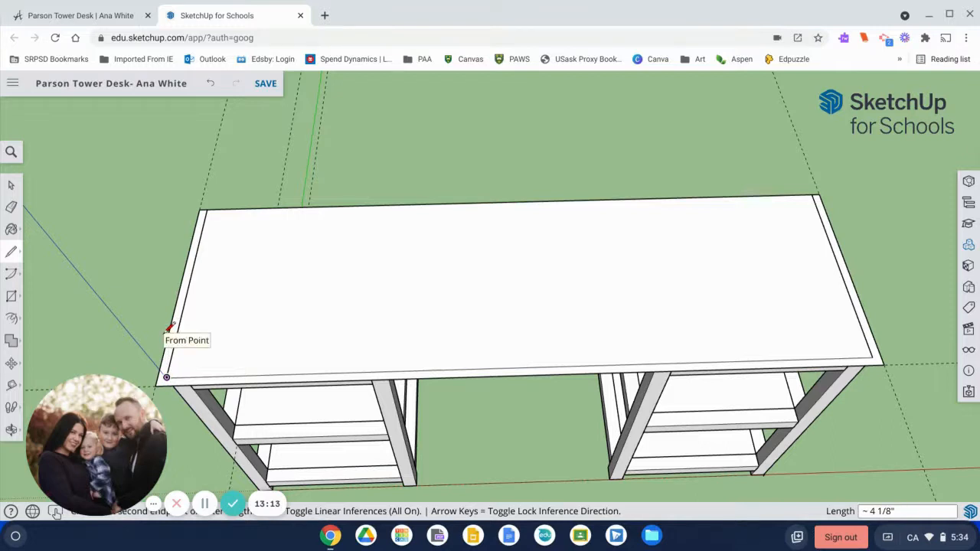
{"action": "scroll", "coordinate": [170, 328], "scroll_direction": "up", "scroll_amount": 3}
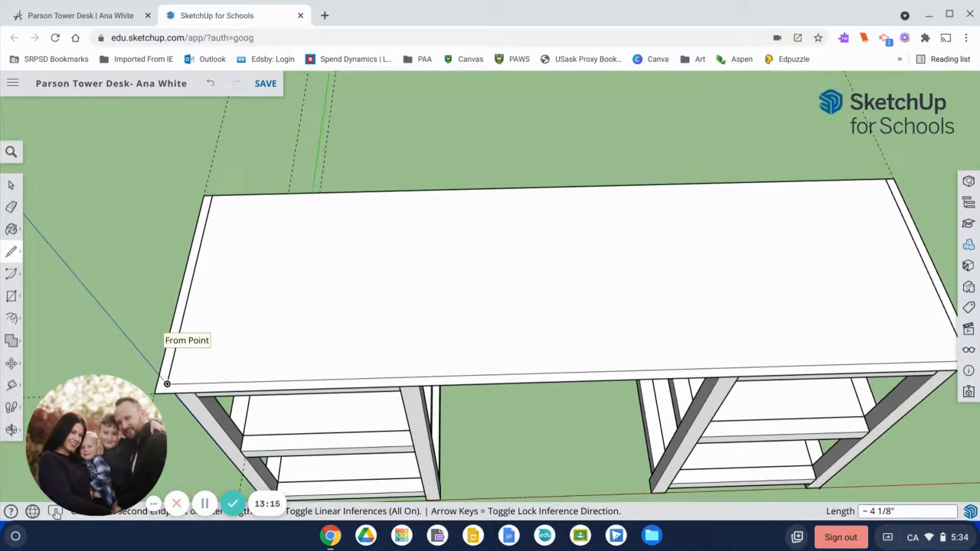
{"action": "key", "text": "h"}
{"action": "left_click_drag", "start_coordinate": [212, 387], "coordinate": [467, 270]}
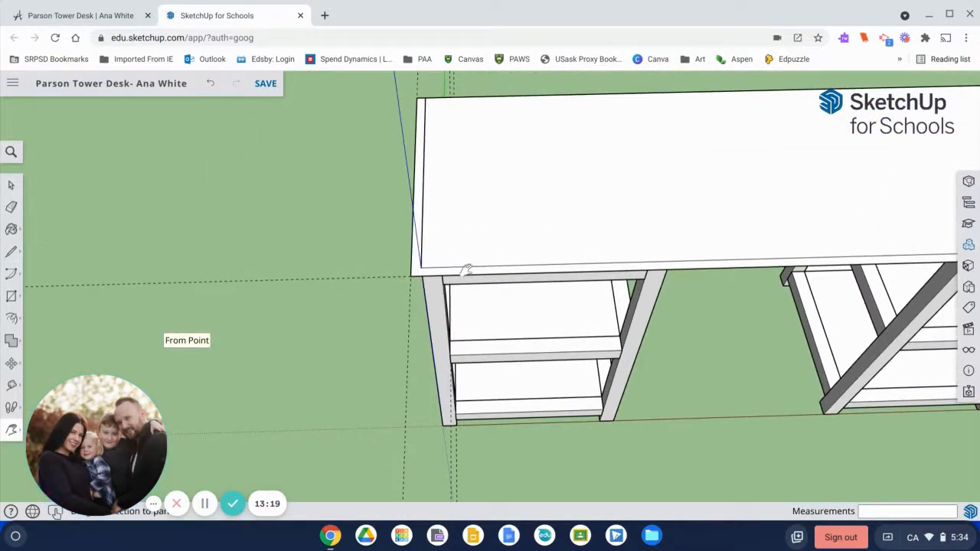
{"action": "key", "text": "Escape"}
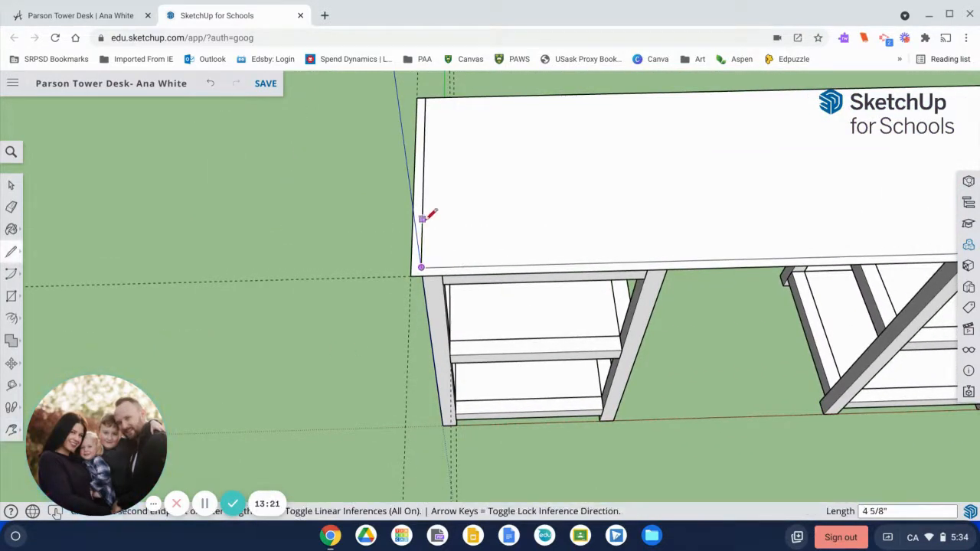
{"action": "left_click", "coordinate": [414, 273]}
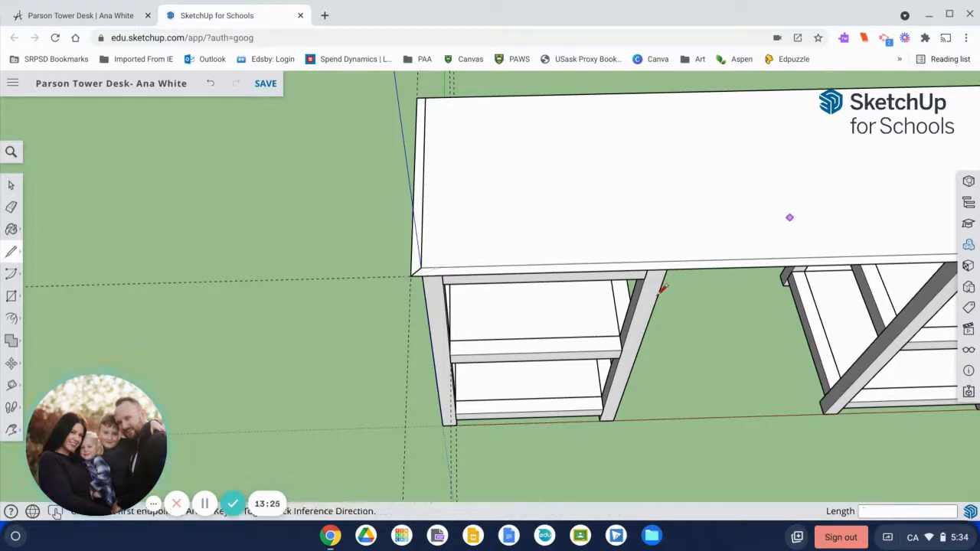
Draw the matching mitre line between the desktop's front-right corner and the trim rectangle's outer corner
{"action": "key", "text": "h"}
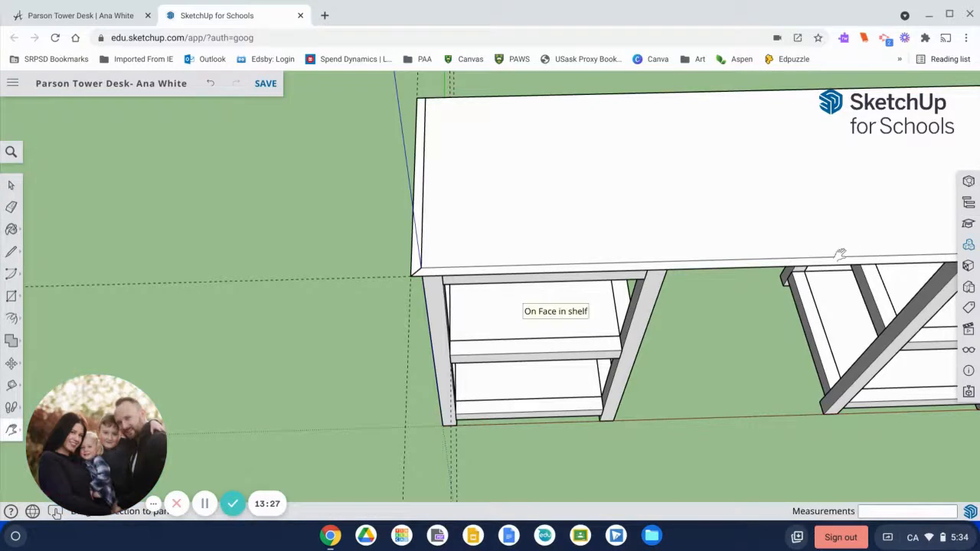
{"action": "left_click_drag", "start_coordinate": [840, 255], "coordinate": [347, 311]}
{"action": "key", "text": "l"}
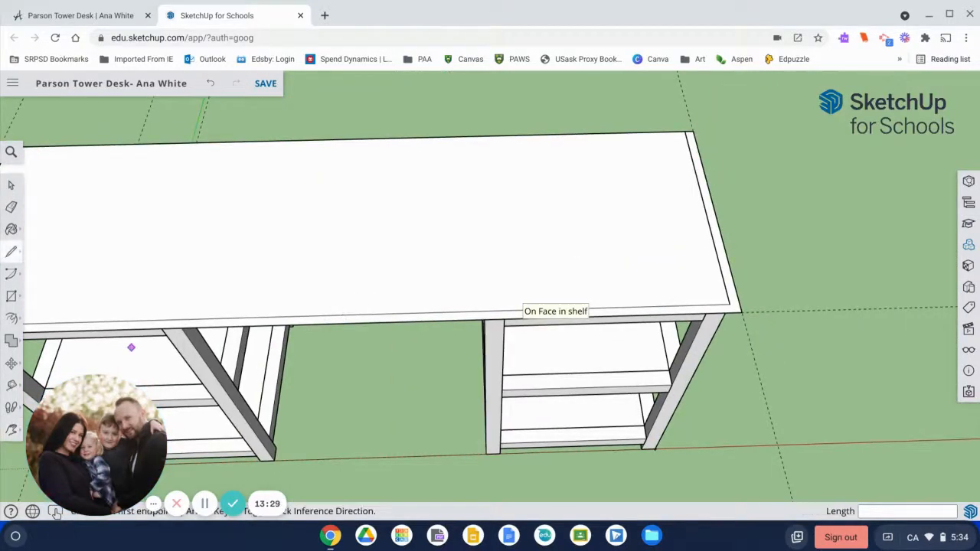
{"action": "left_click", "coordinate": [739, 309]}
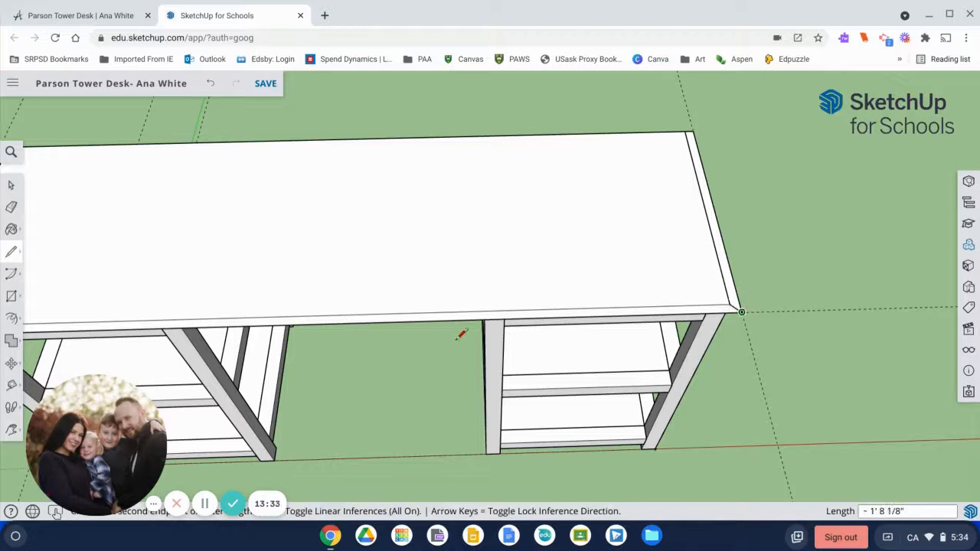
{"action": "key", "text": "p"}
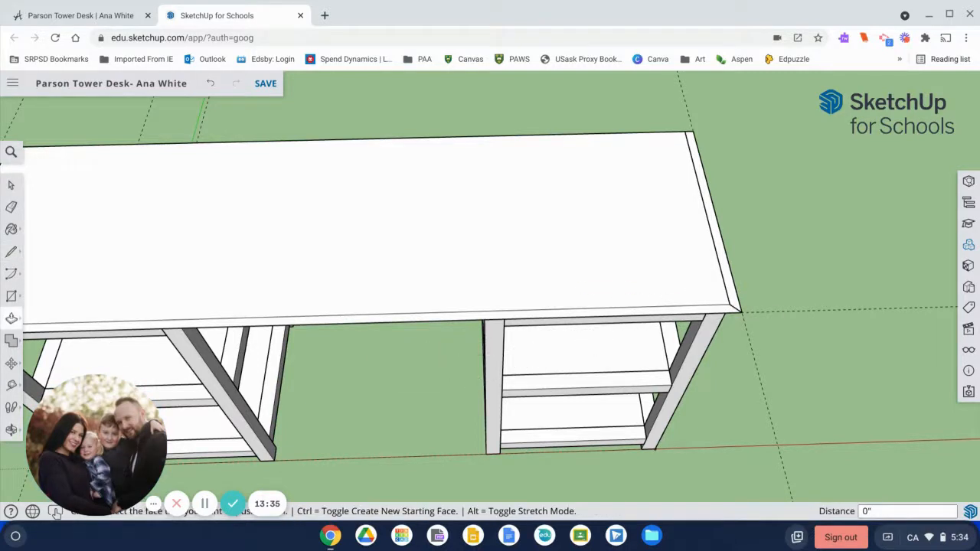
{"action": "left_click", "coordinate": [713, 229]}
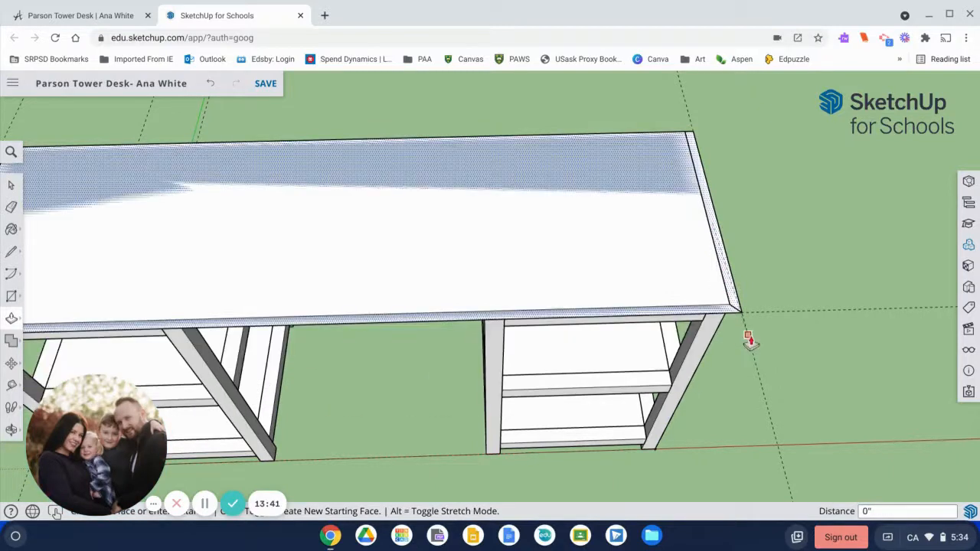
{"action": "key", "text": "Escape"}
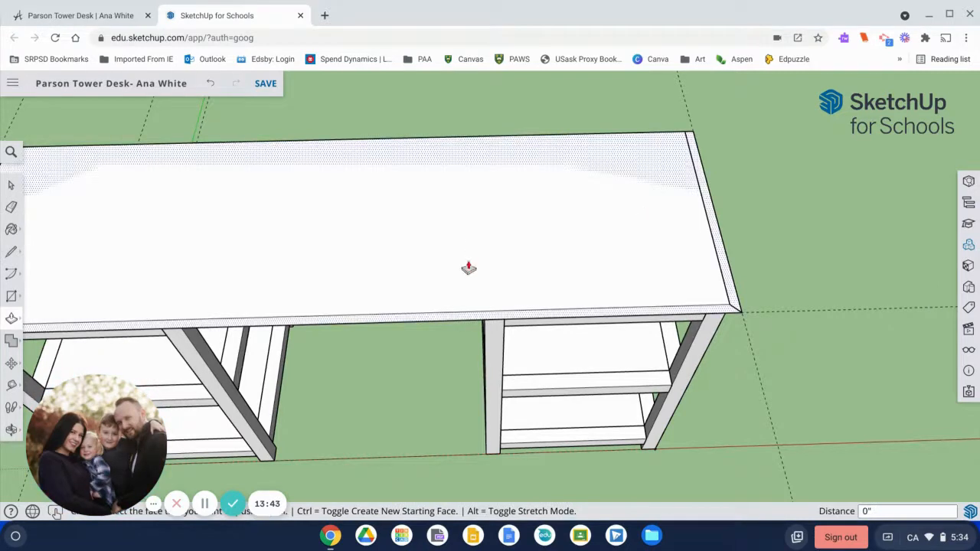
Delete the trim rectangle's long rear edge along the back of the desktop
{"action": "key", "text": "space"}
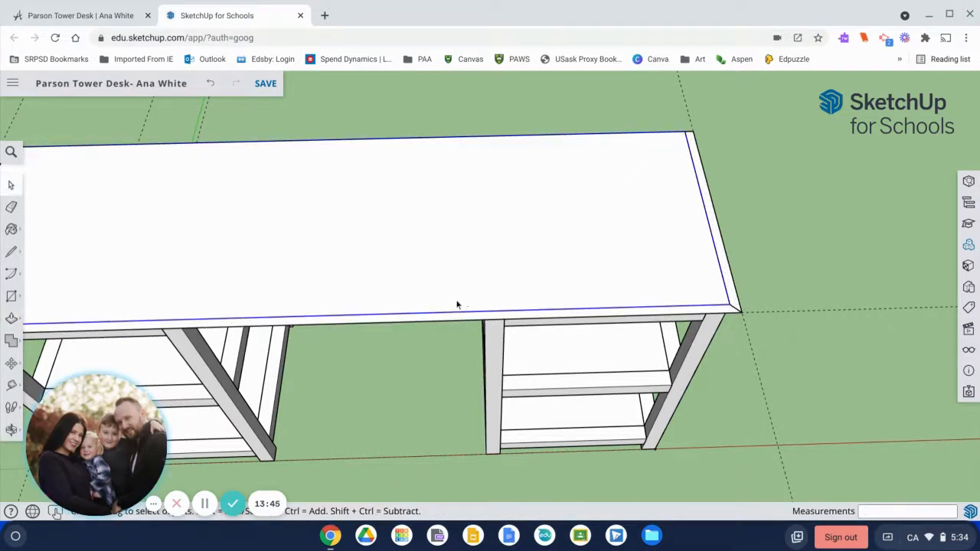
{"action": "left_click", "coordinate": [745, 163]}
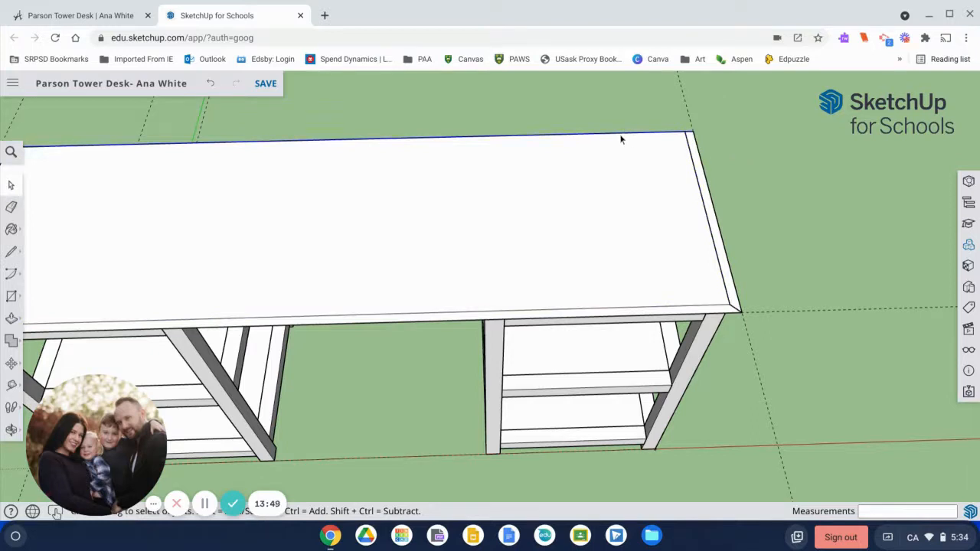
{"action": "key", "text": "Delete"}
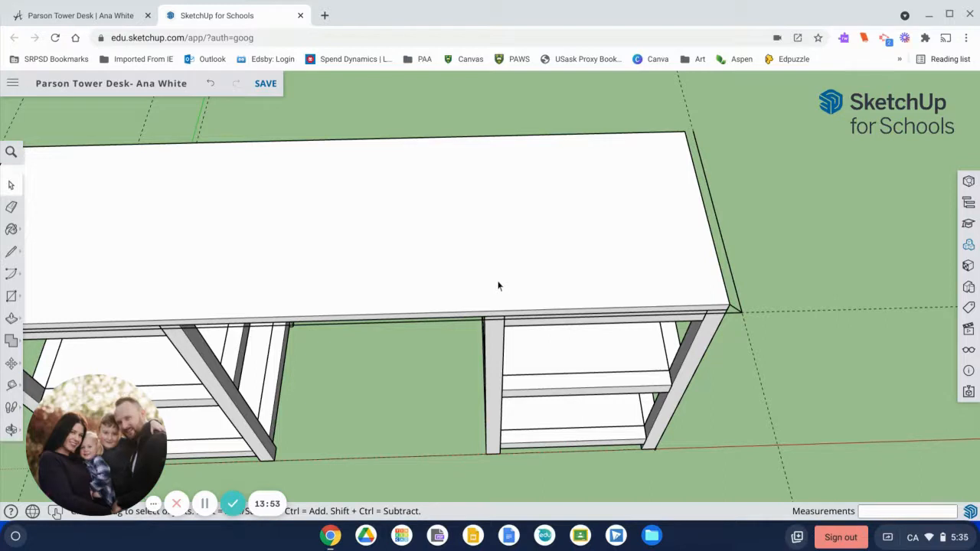
Close the right end trim strip with a 3/4" line across its rear end and a 1' 6 1/2" line along the desktop's short edge
{"action": "key", "text": "l"}
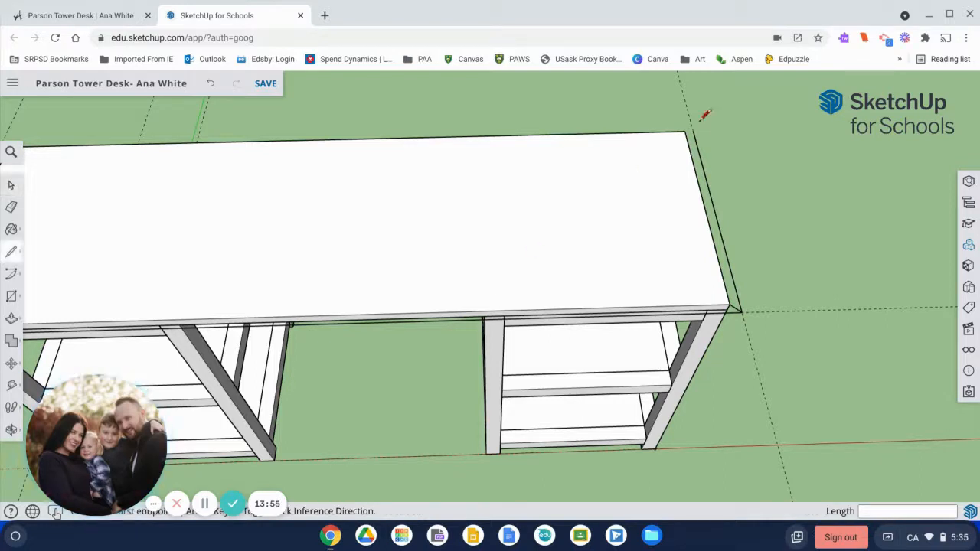
{"action": "left_click", "coordinate": [686, 131]}
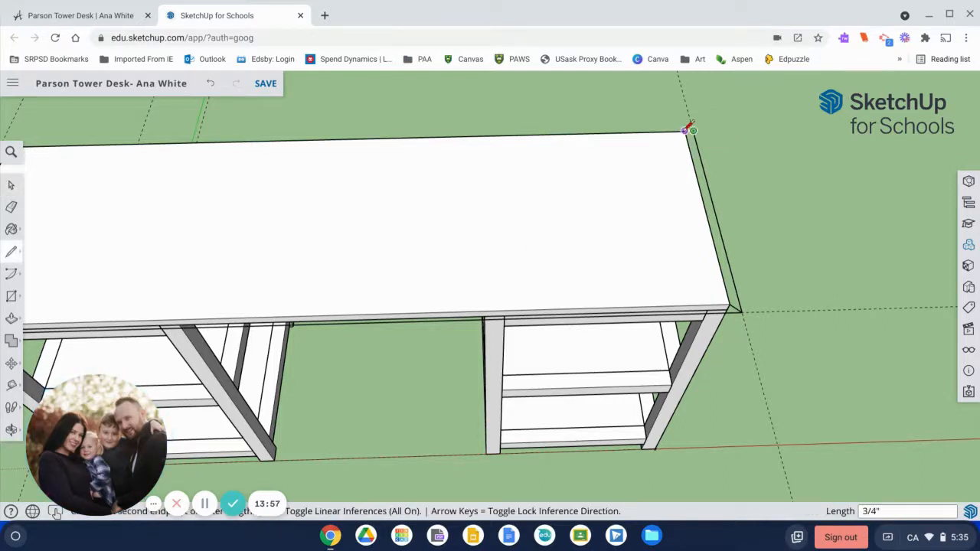
{"action": "key", "text": "Escape"}
{"action": "key", "text": "space"}
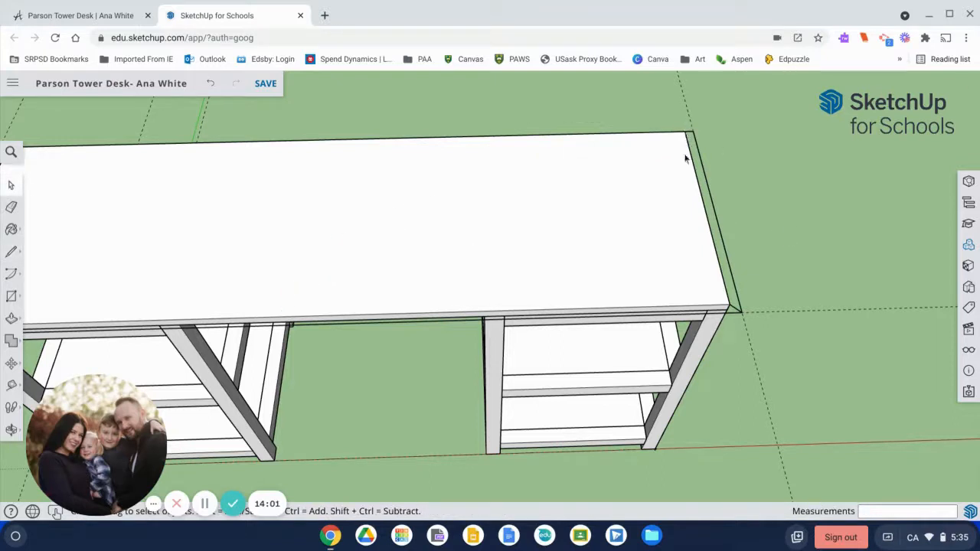
{"action": "key", "text": "l"}
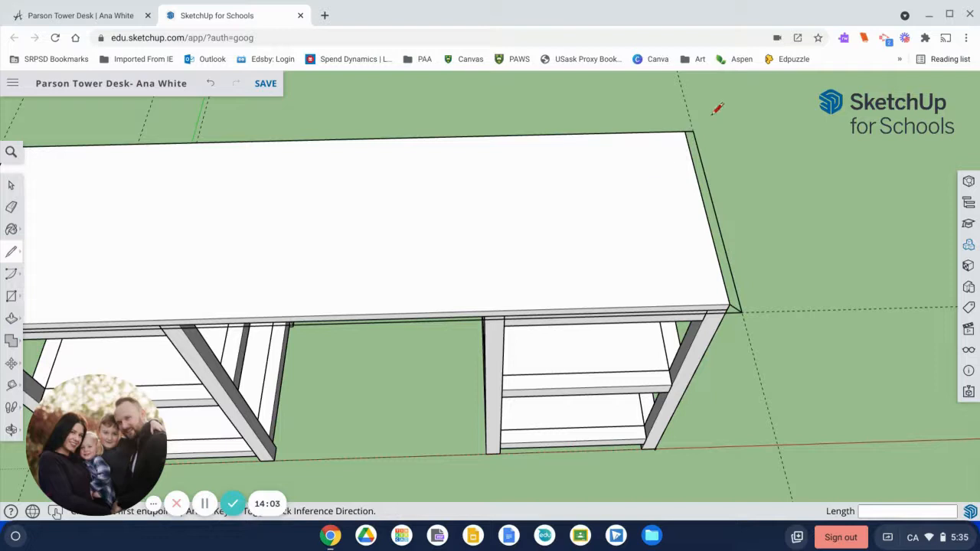
{"action": "left_click", "coordinate": [686, 131]}
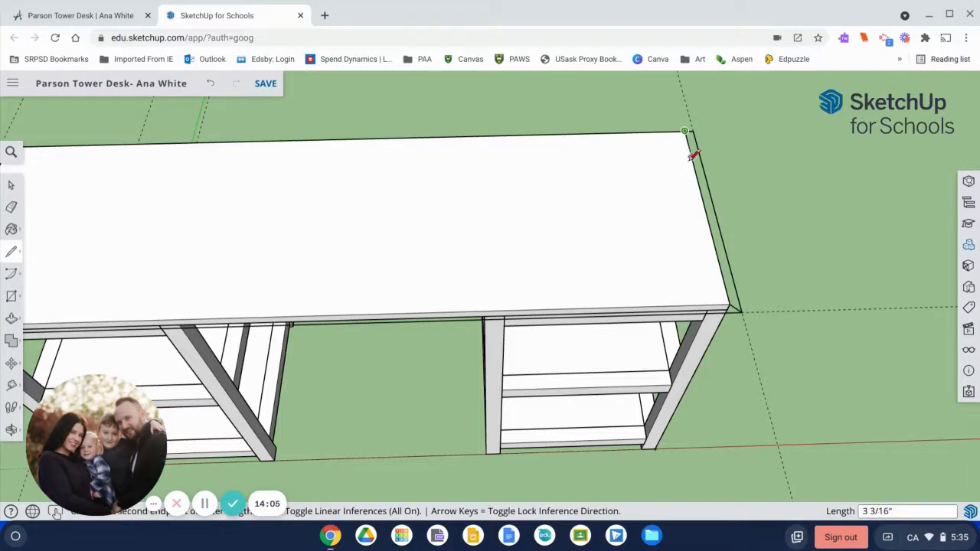
{"action": "left_click", "coordinate": [731, 304]}
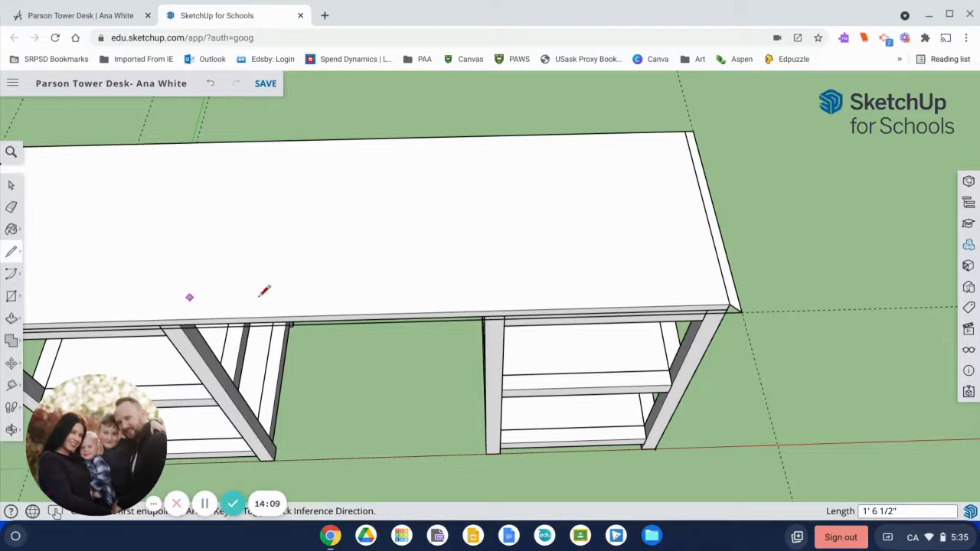
Draw a 5' line along the desktop's front edge between its two front corners to close the front trim strip
{"action": "left_click", "coordinate": [731, 304]}
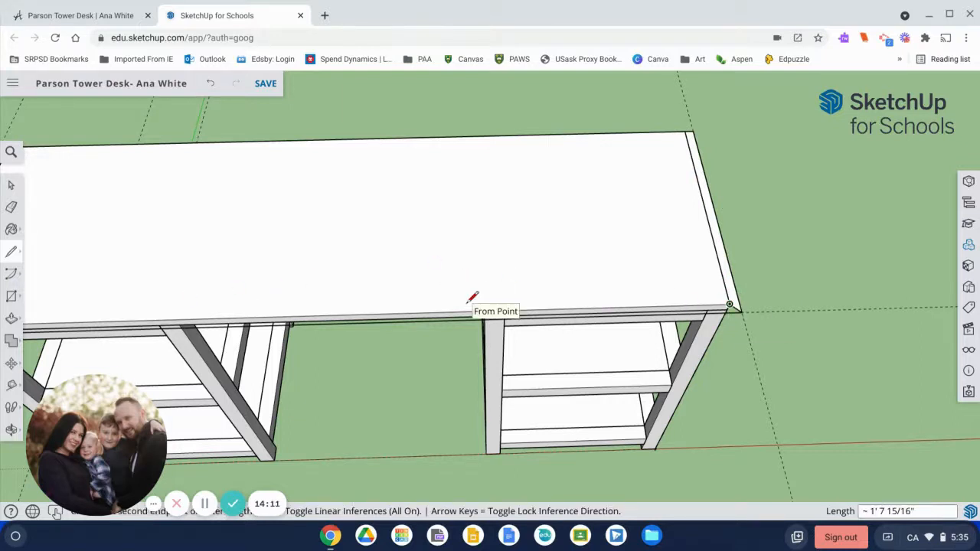
{"action": "key", "text": "h"}
{"action": "middle_click_drag", "start_coordinate": [316, 307], "coordinate": [880, 315], "text": "shift"}
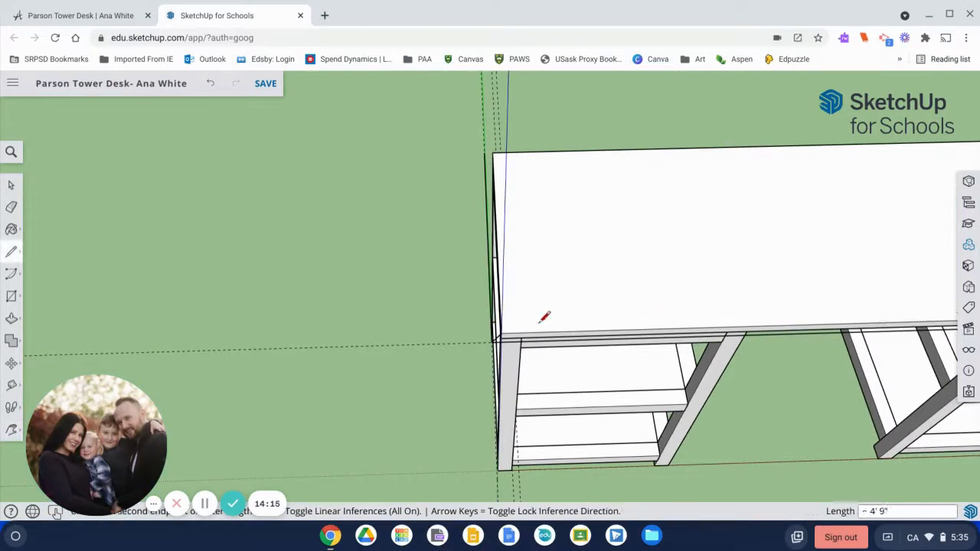
{"action": "left_click", "coordinate": [500, 333]}
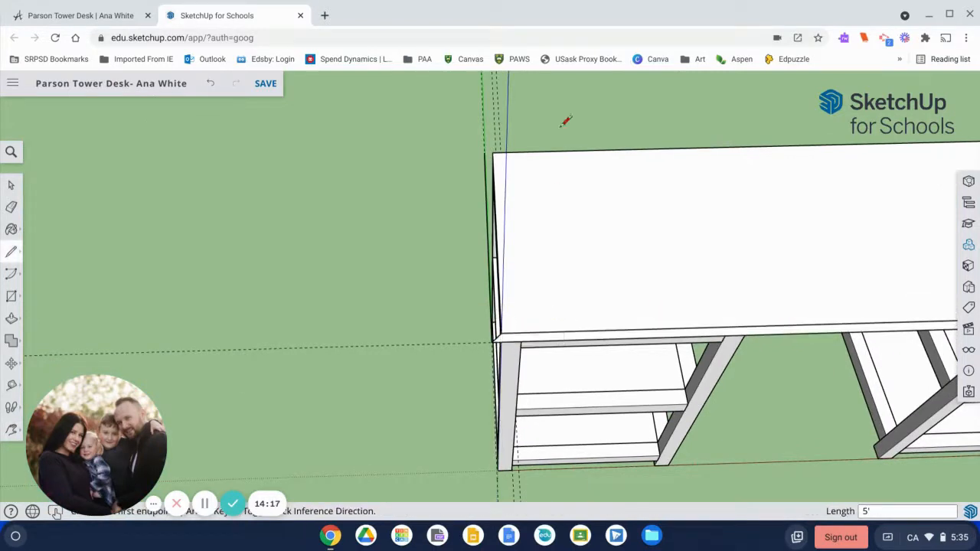
Close the left end trim strip with a line along the desktop's short edge and a 3/4" line across its rear end
{"action": "left_click", "coordinate": [493, 151]}
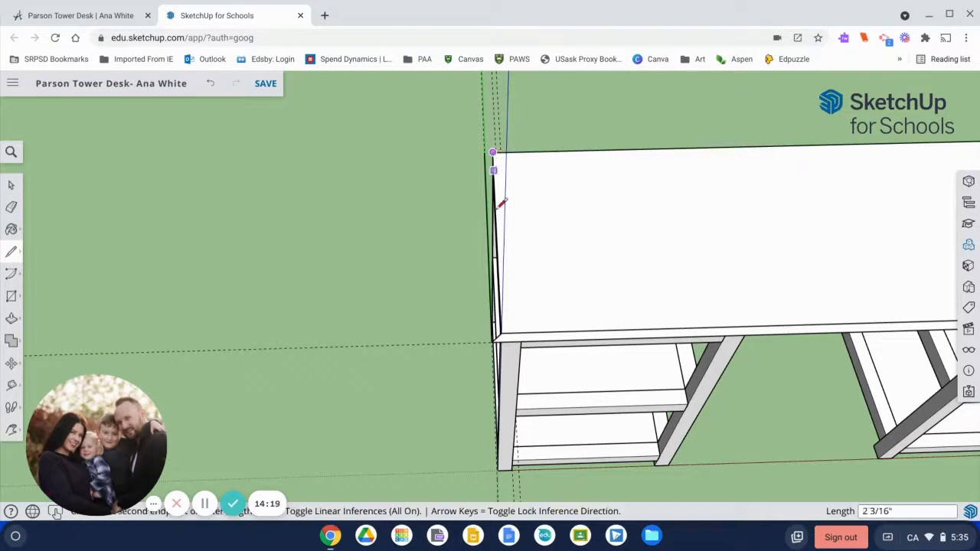
{"action": "left_click", "coordinate": [501, 332]}
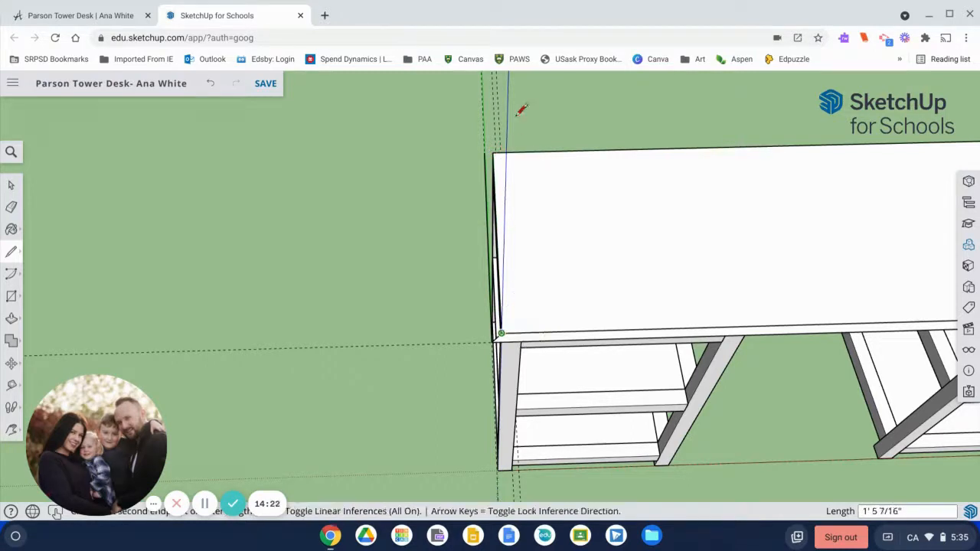
{"action": "left_click", "coordinate": [494, 151]}
{"action": "left_click", "coordinate": [485, 152]}
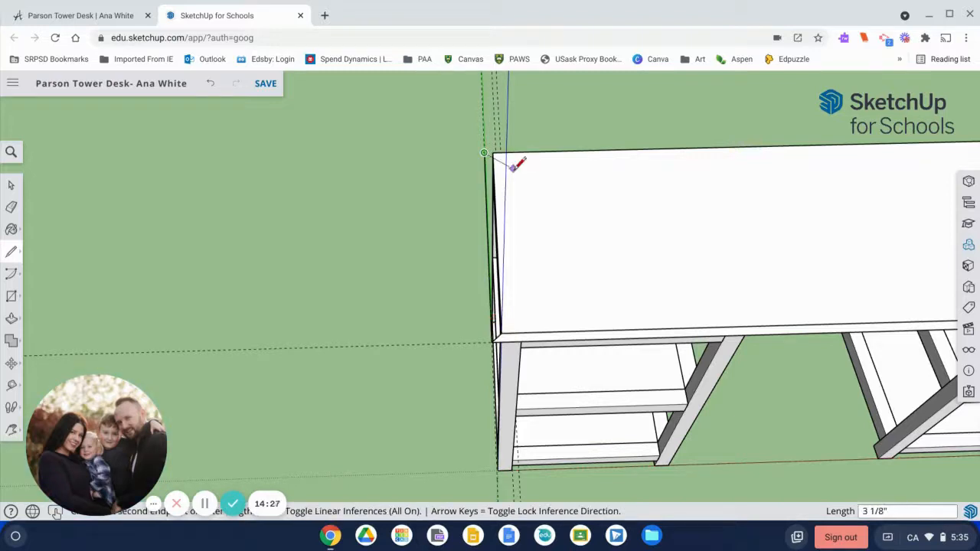
{"action": "left_click", "coordinate": [497, 151]}
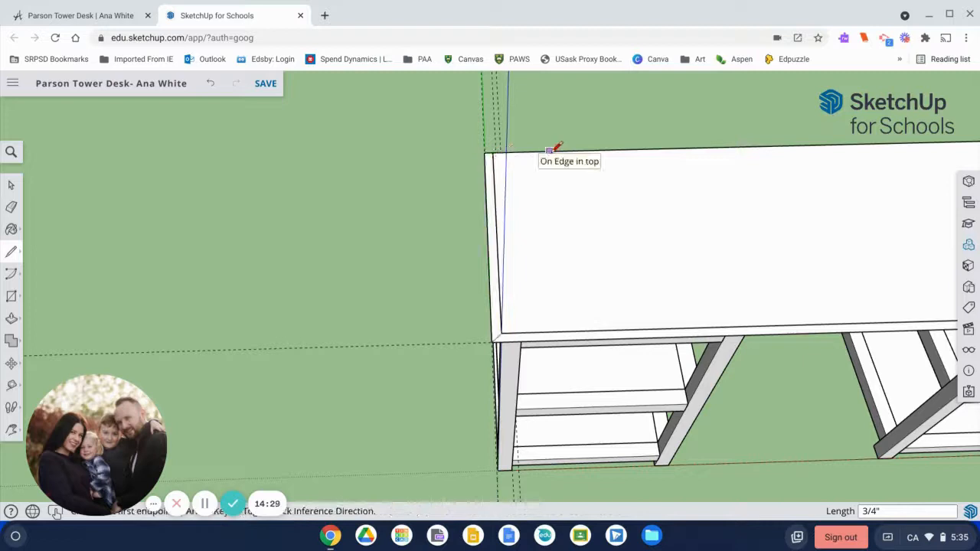
Push/Pull the left end trim strip down 1 1/2"
{"action": "key", "text": "p"}
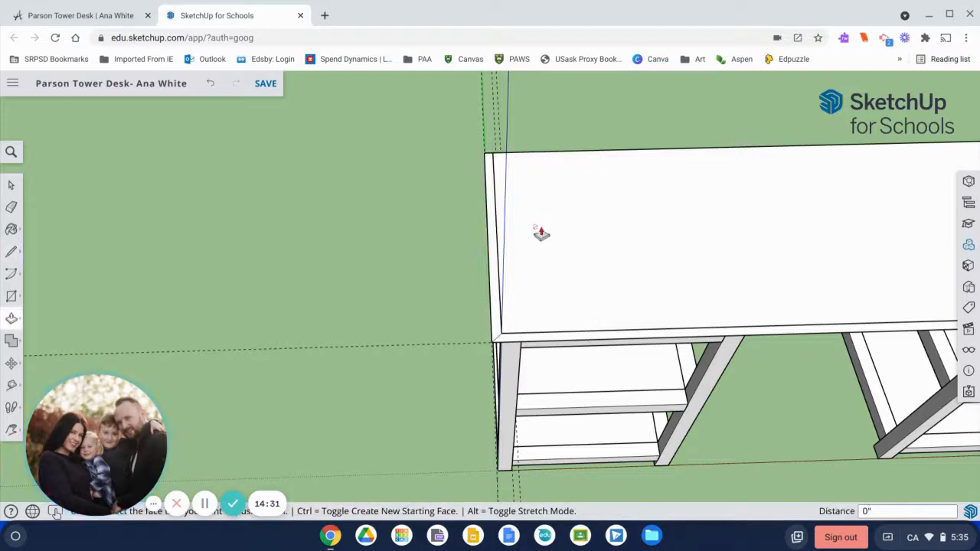
{"action": "left_click_drag", "start_coordinate": [496, 277], "coordinate": [486, 315]}
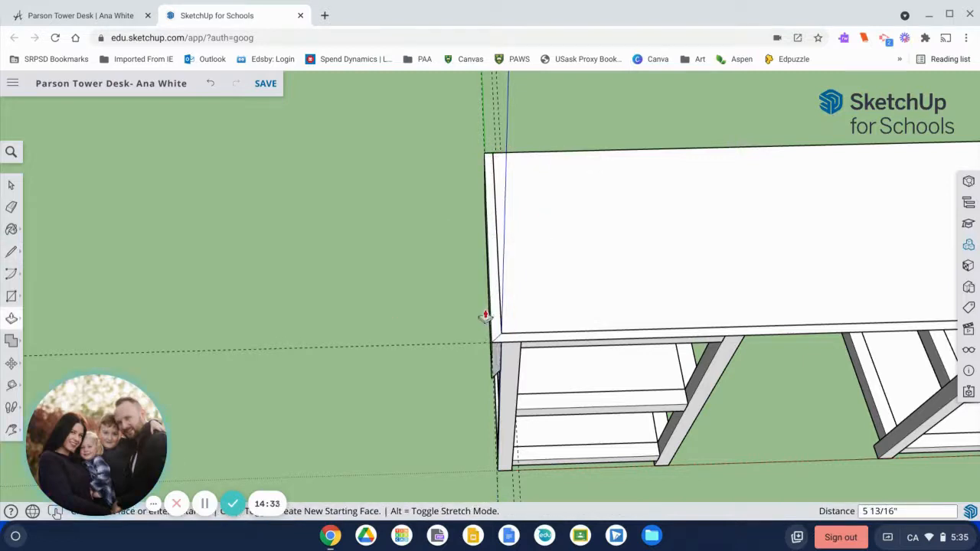
{"action": "type", "text": "1"}
{"action": "key", "text": "Return"}
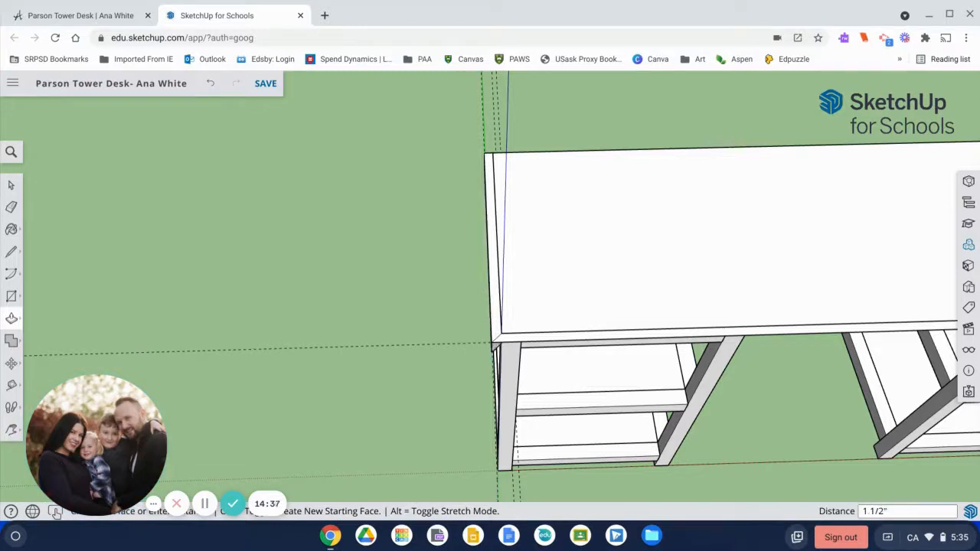
Push/Pull the long front trim strip down 1 1/2" to match the left end strip
{"action": "left_click", "coordinate": [627, 342]}
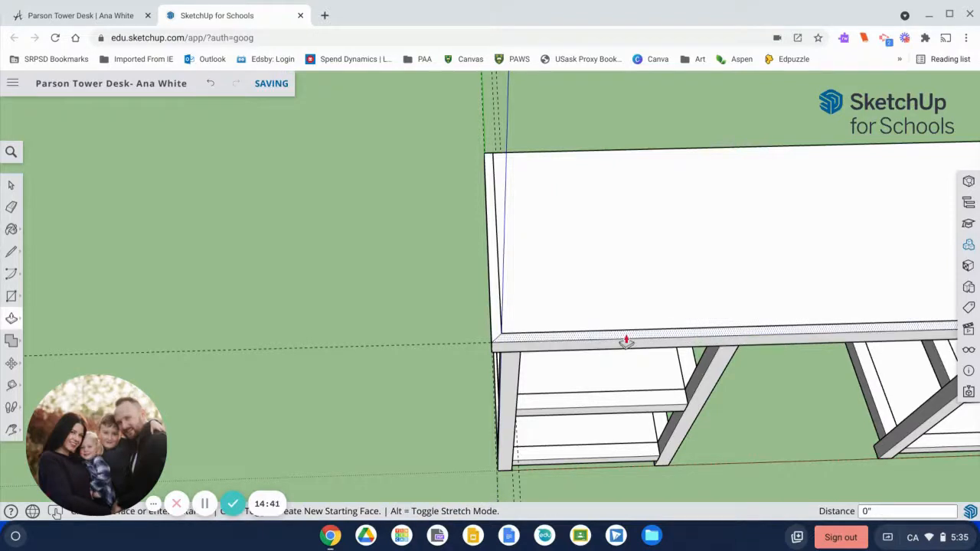
{"action": "key", "text": "h"}
{"action": "left_click_drag", "start_coordinate": [831, 271], "coordinate": [249, 274]}
{"action": "key", "text": "o"}
{"action": "left_click_drag", "start_coordinate": [700, 320], "coordinate": [434, 189]}
{"action": "key", "text": "p"}
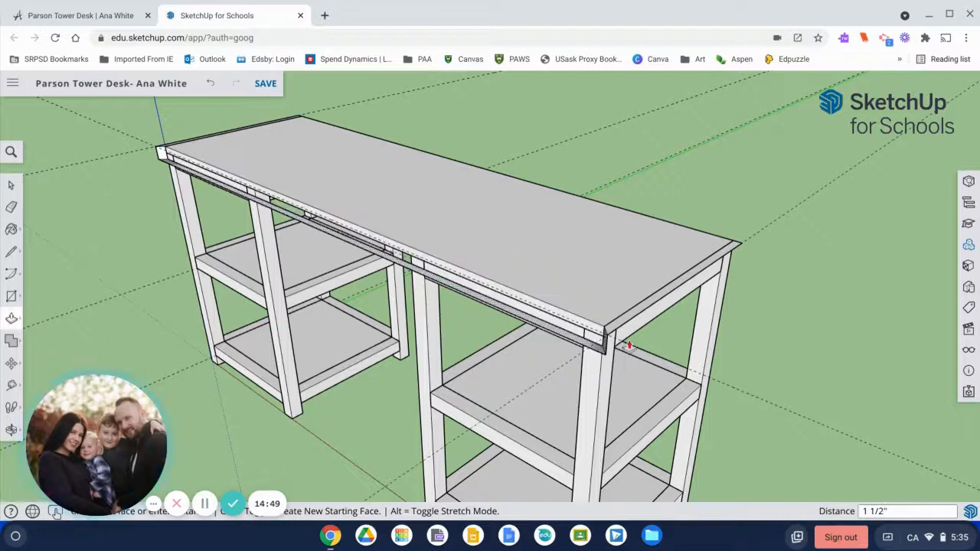
{"action": "left_click", "coordinate": [630, 337]}
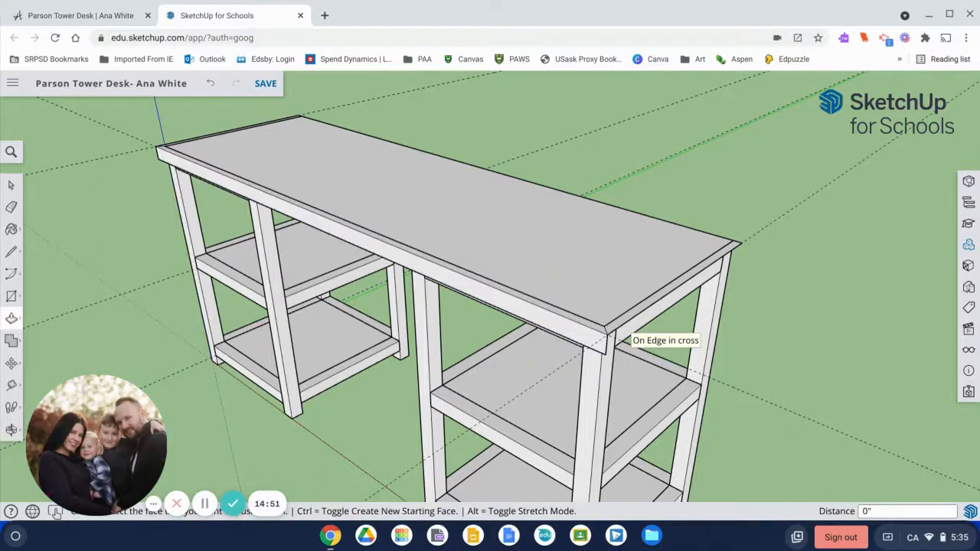
Push/Pull the right end trim strip down 1 1/2" to match the front strip
{"action": "double_click", "coordinate": [658, 304]}
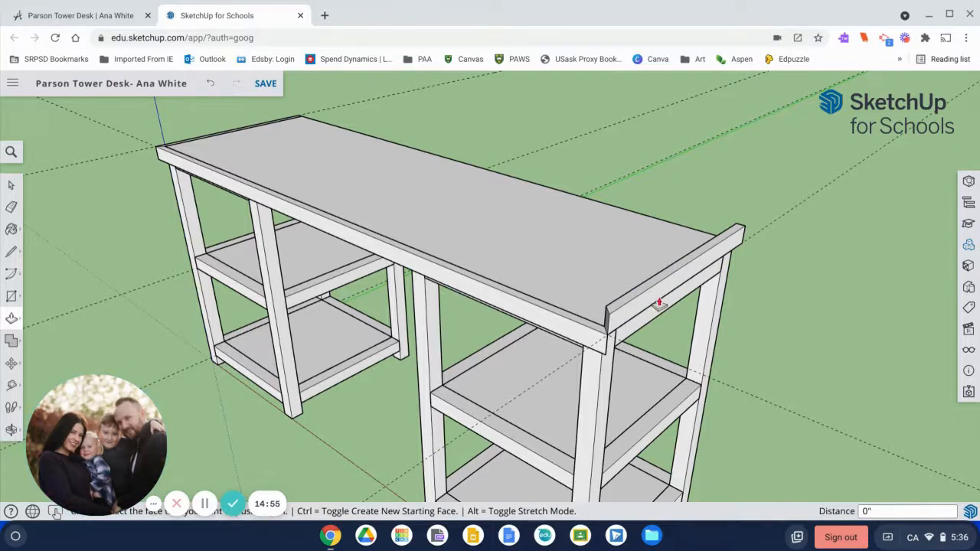
{"action": "key", "text": "ctrl+z"}
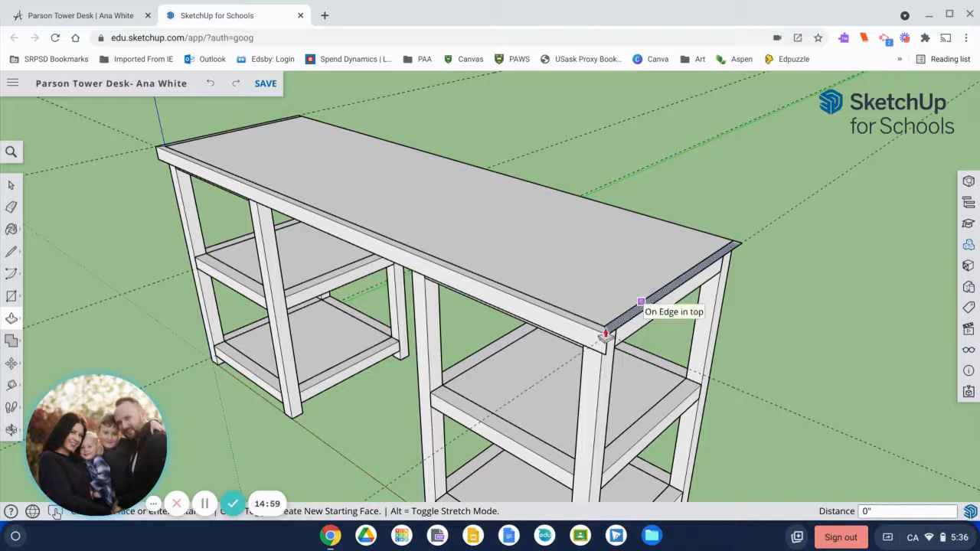
{"action": "double_click", "coordinate": [645, 306]}
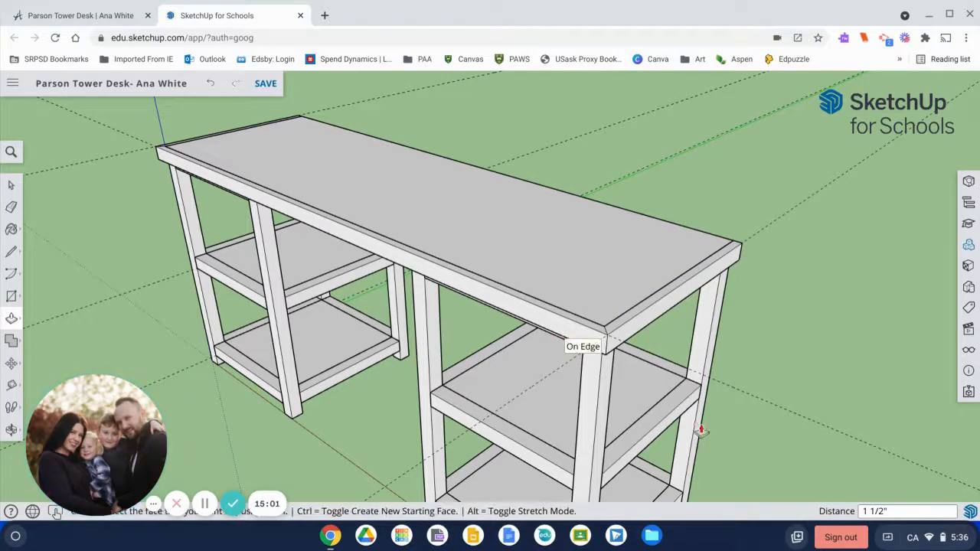
{"action": "key", "text": "space"}
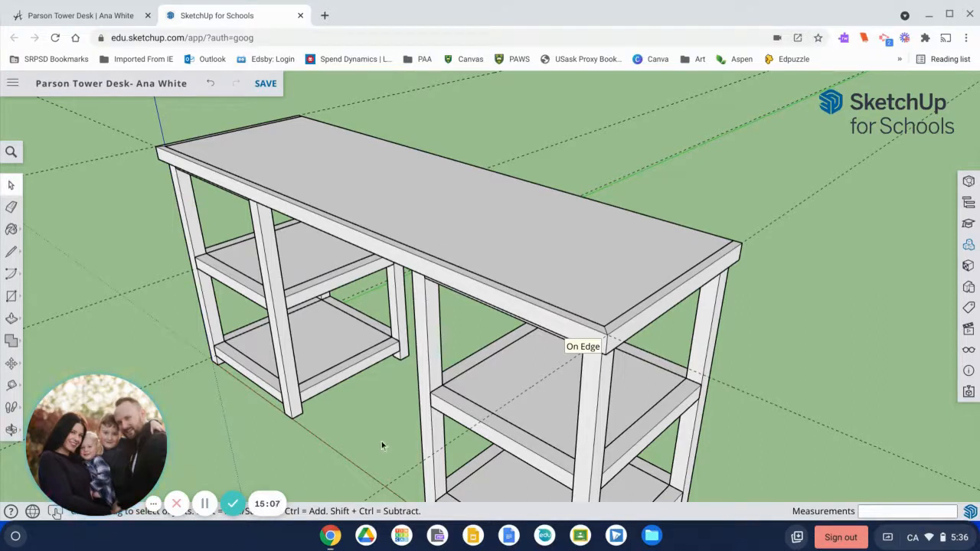
Dimension the desktop's overall length between its two rear outer corners, placing the dimension line just behind the rear edge
{"action": "left_click", "coordinate": [11, 365]}
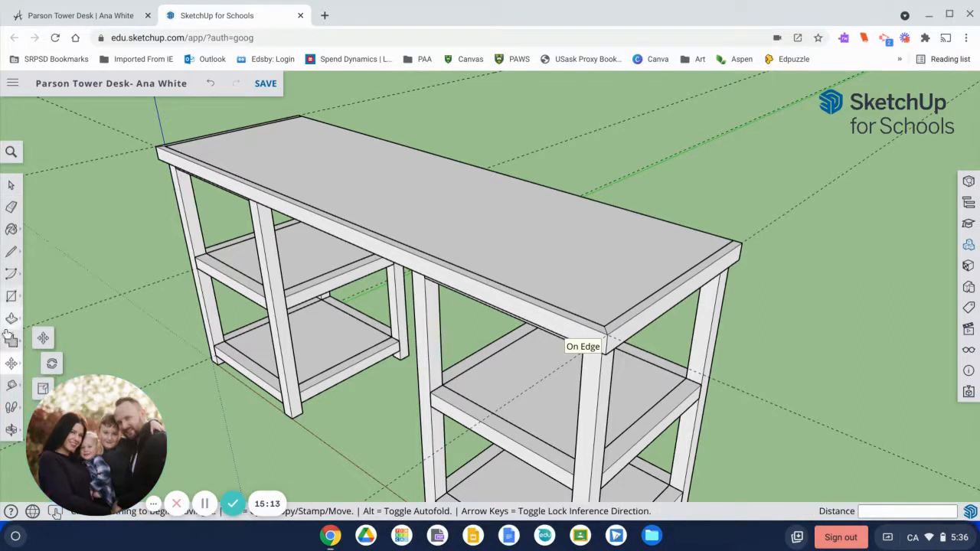
{"action": "left_click", "coordinate": [11, 385]}
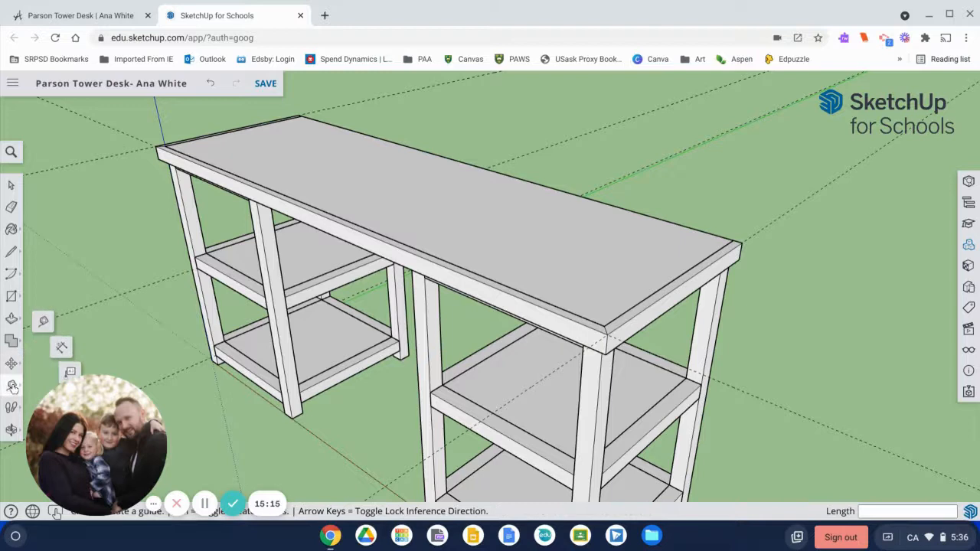
{"action": "left_click", "coordinate": [60, 350]}
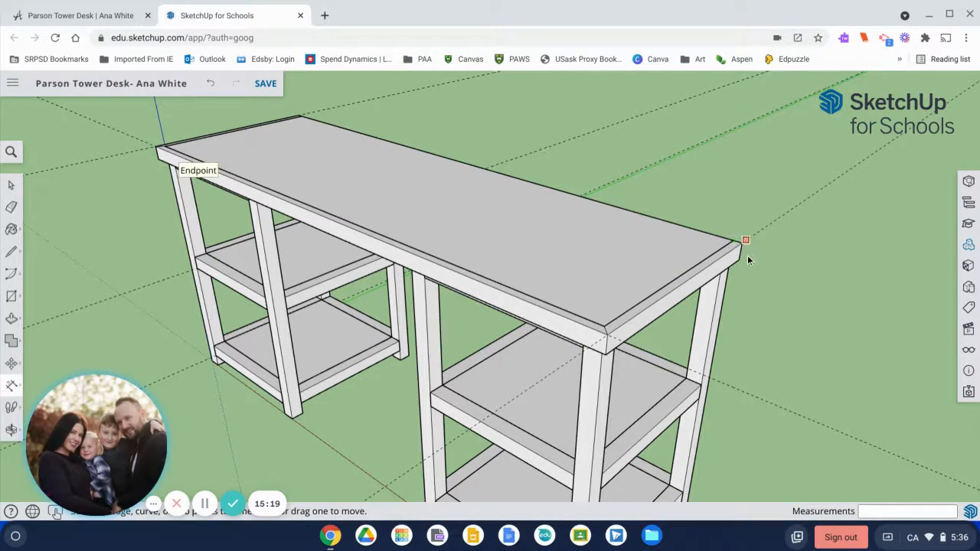
{"action": "left_click", "coordinate": [733, 241]}
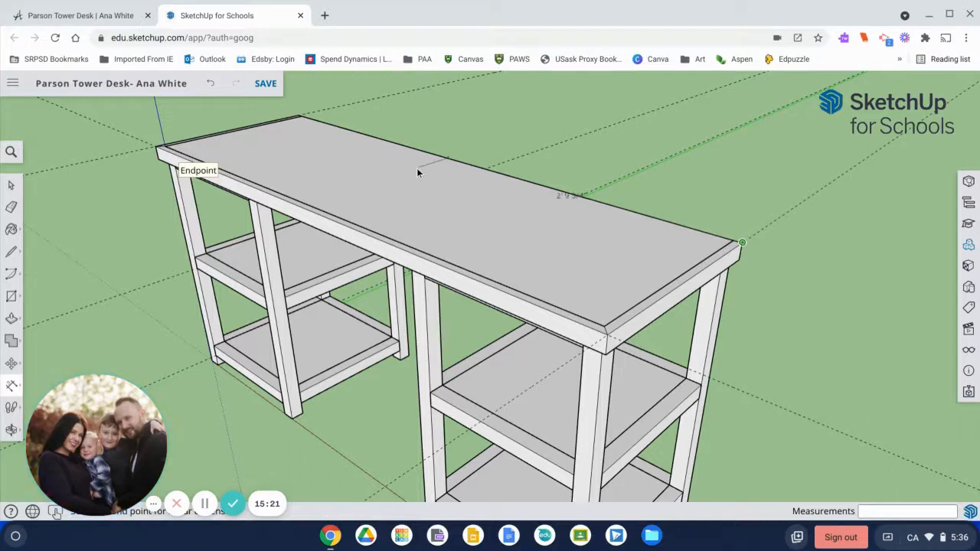
{"action": "left_click", "coordinate": [299, 115]}
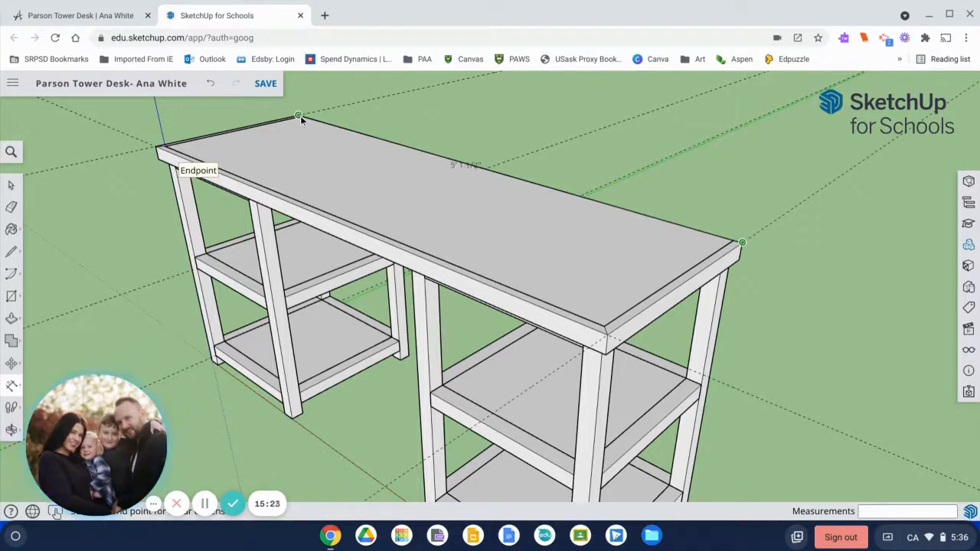
{"action": "left_click", "coordinate": [303, 95]}
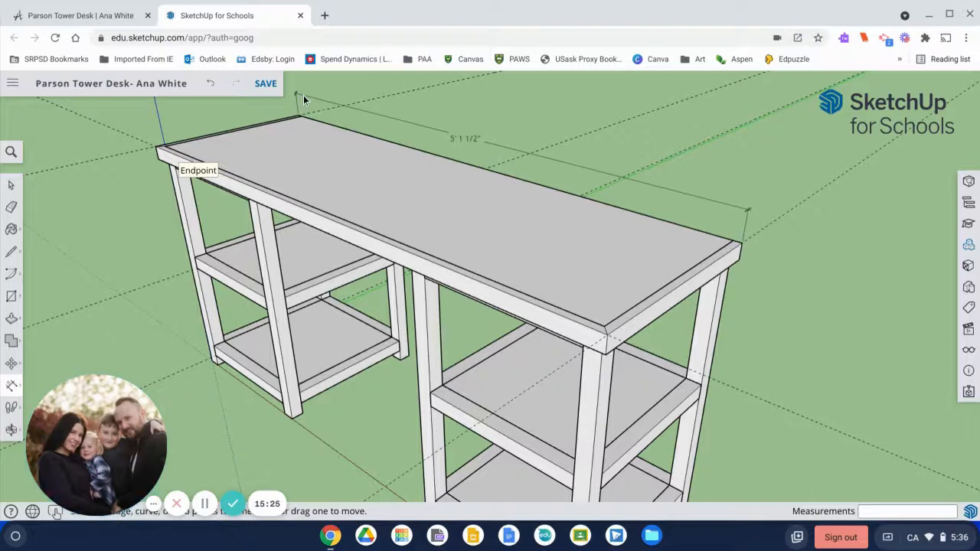